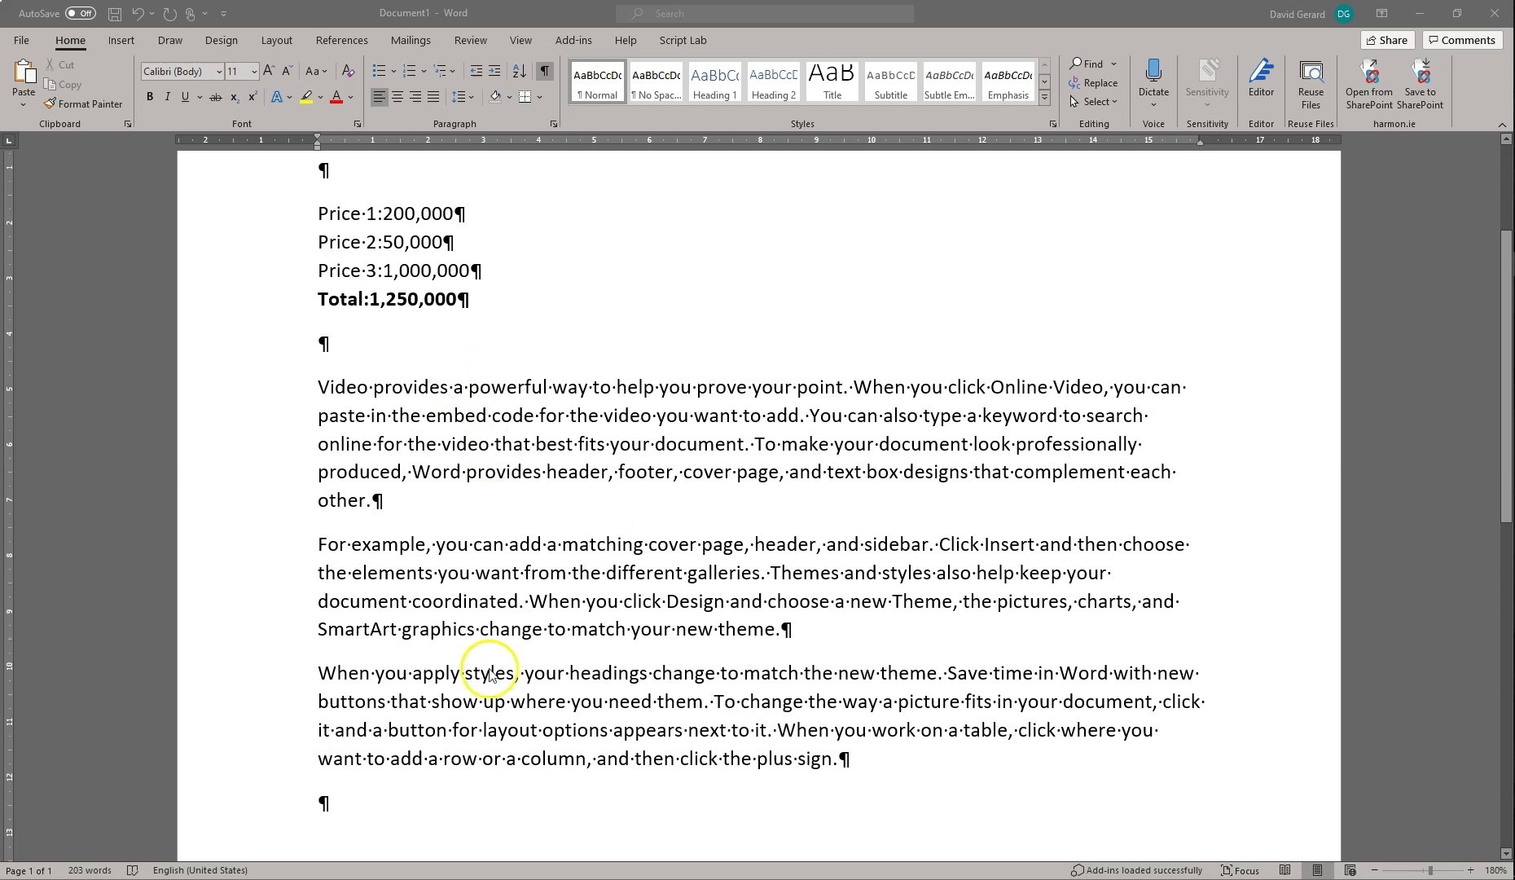
- Move the "Some text" line toward the page centre by inserting a row of spaces in front of it
scroll(498, 667, "up", 3)
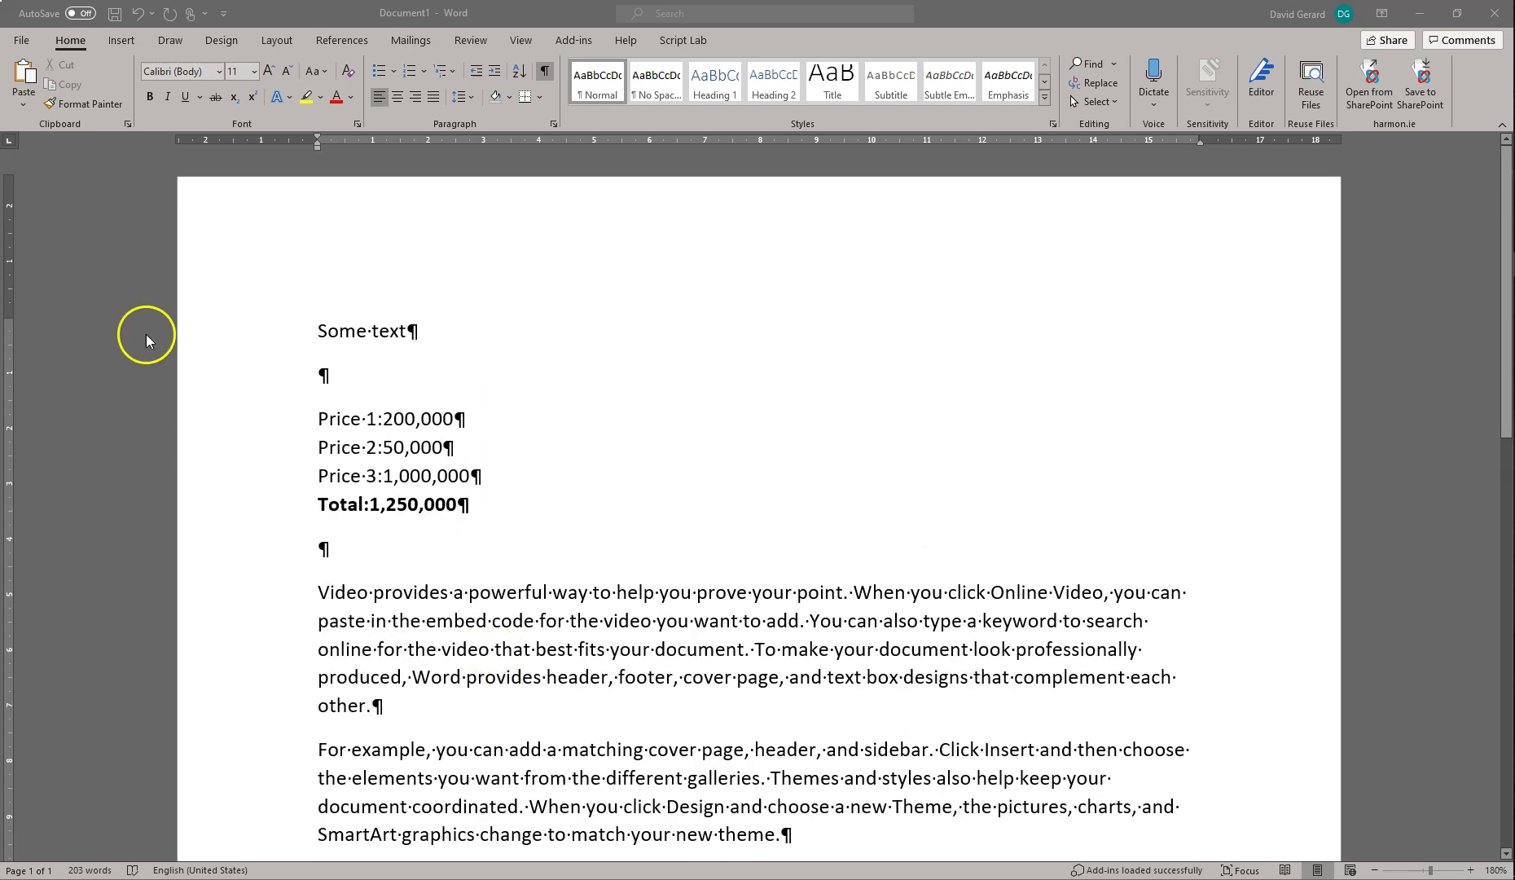
left_click(333, 333)
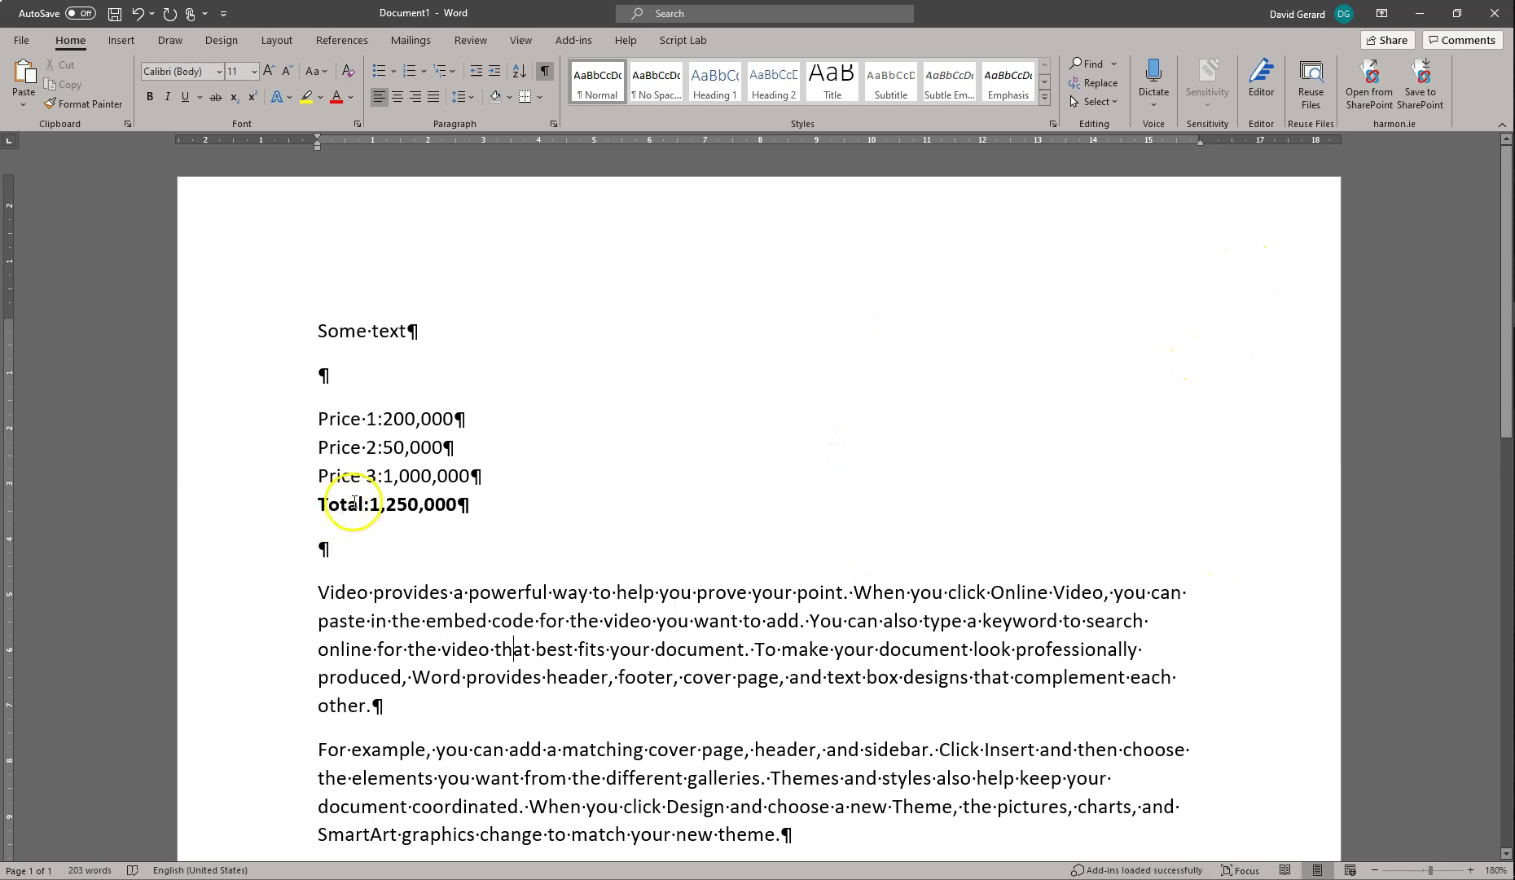
left_click(321, 328)
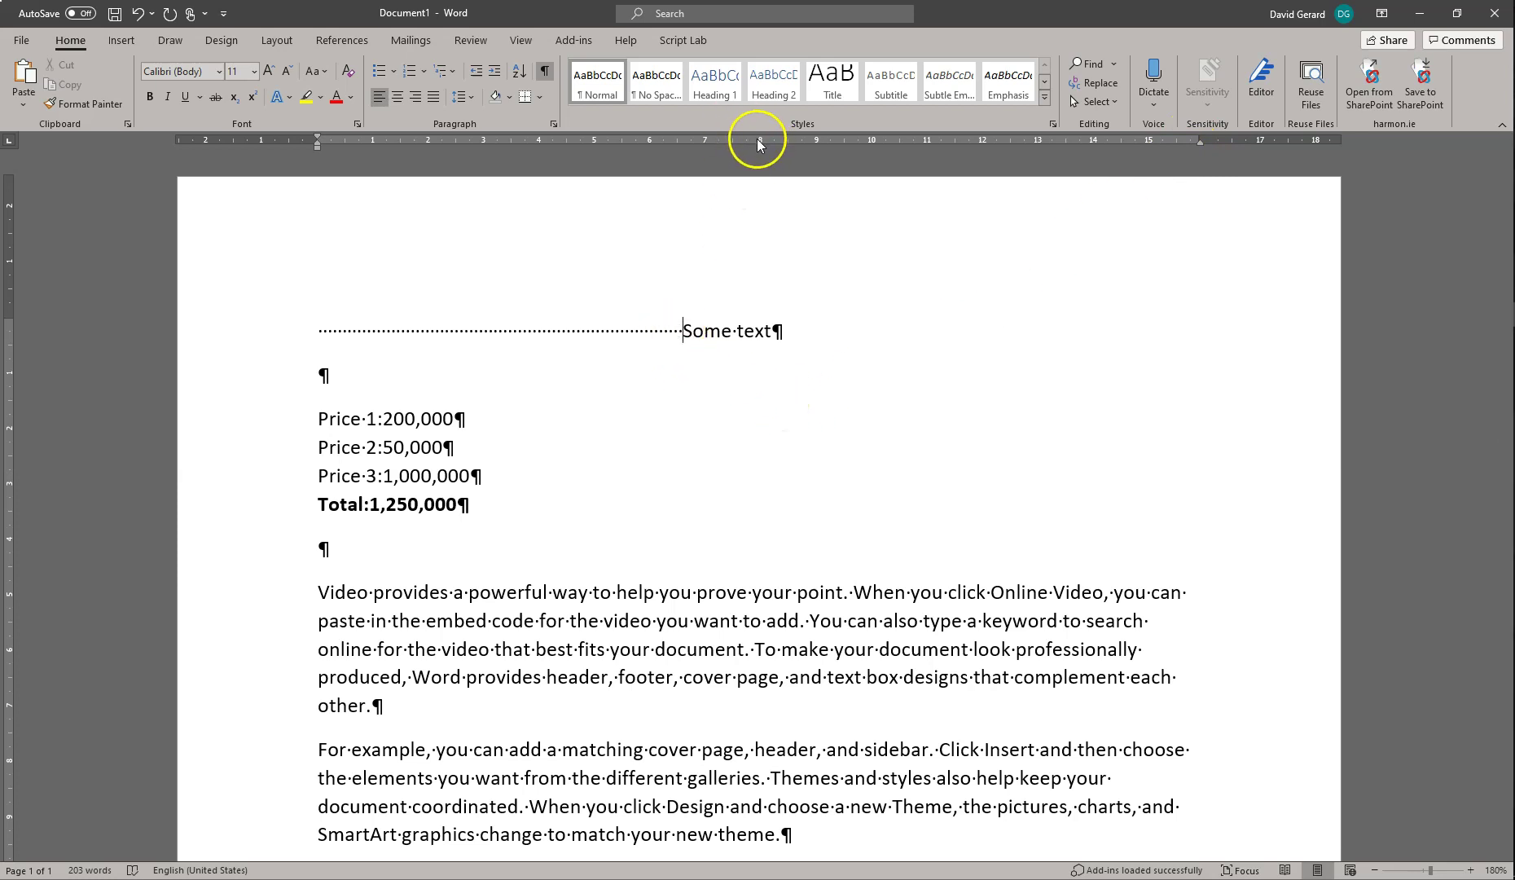
left_click_drag(759, 139, 783, 139)
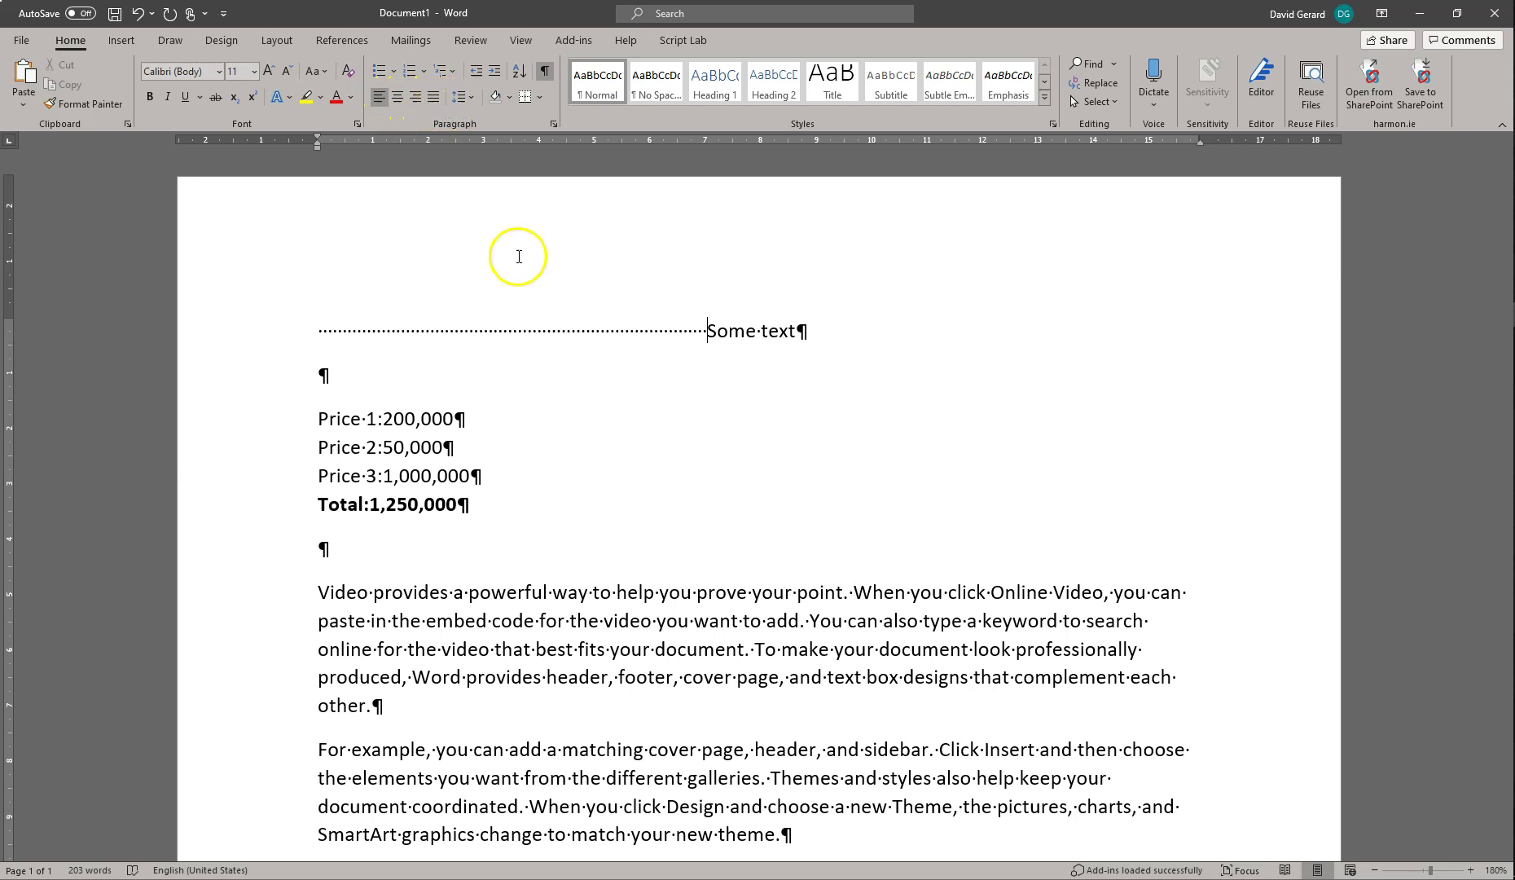
- Delete the leading spaces before "Some text" and center-align that line instead
left_click_drag(707, 329, 316, 329)
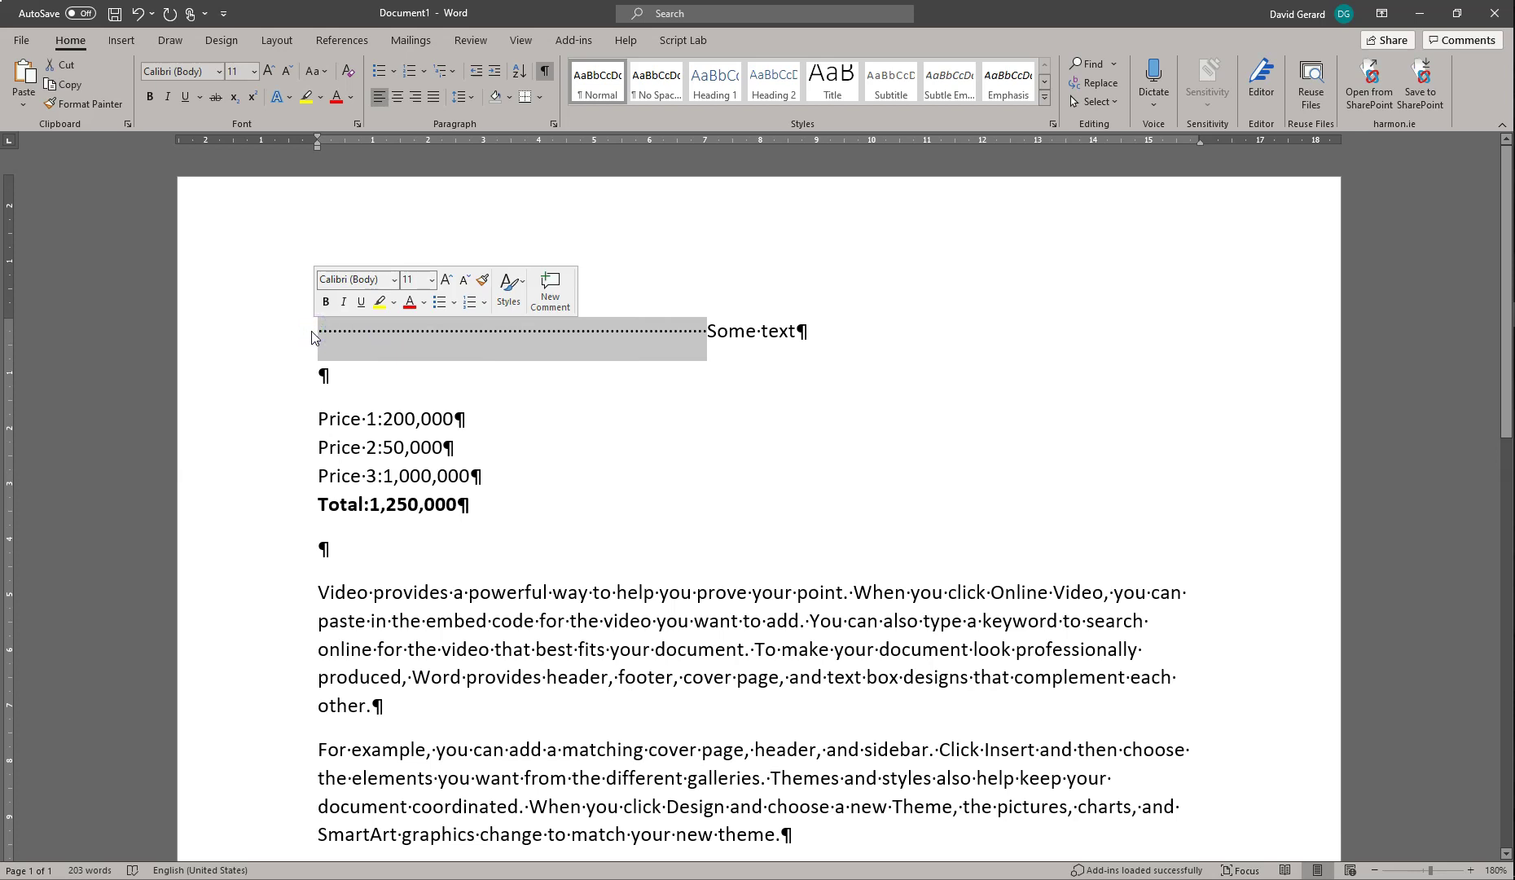
key("Delete")
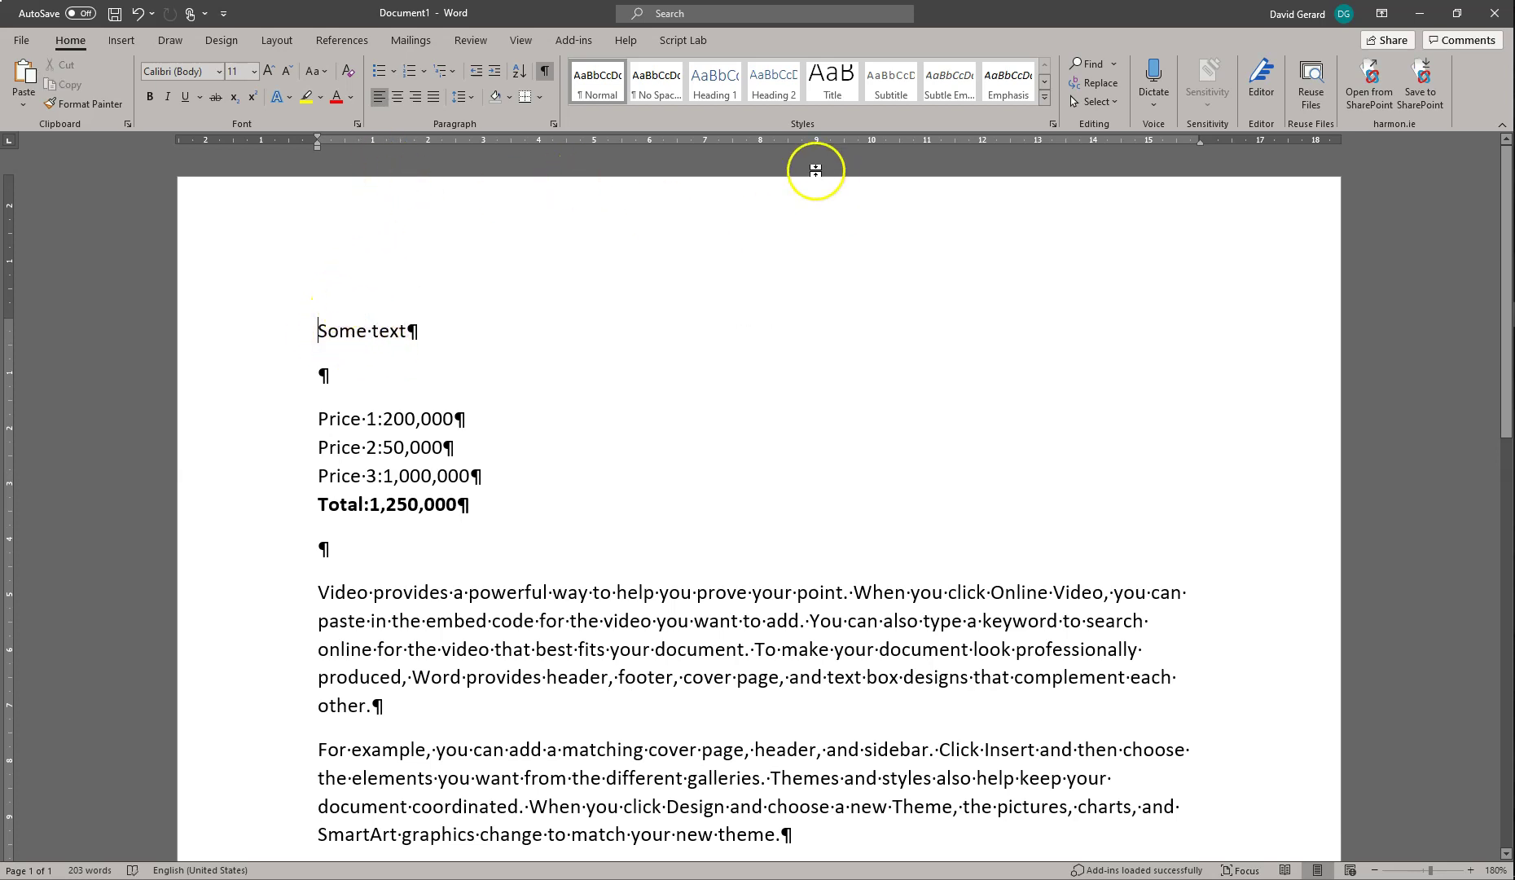
left_click(399, 99)
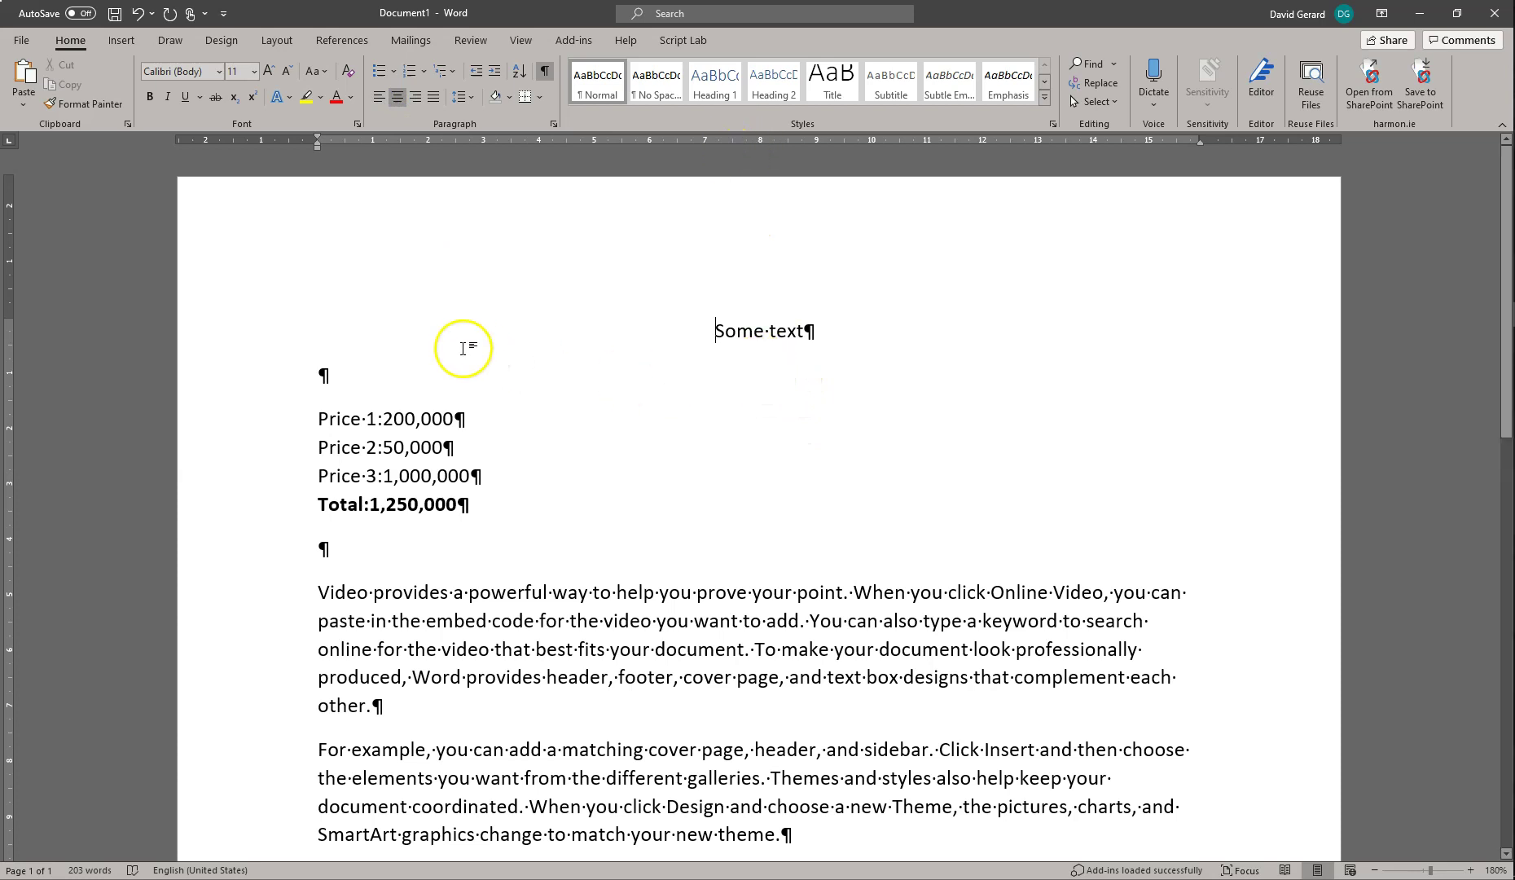
- Hide and redisplay the formatting marks, and inspect the empty paragraphs above and below the price list
left_click(544, 70)
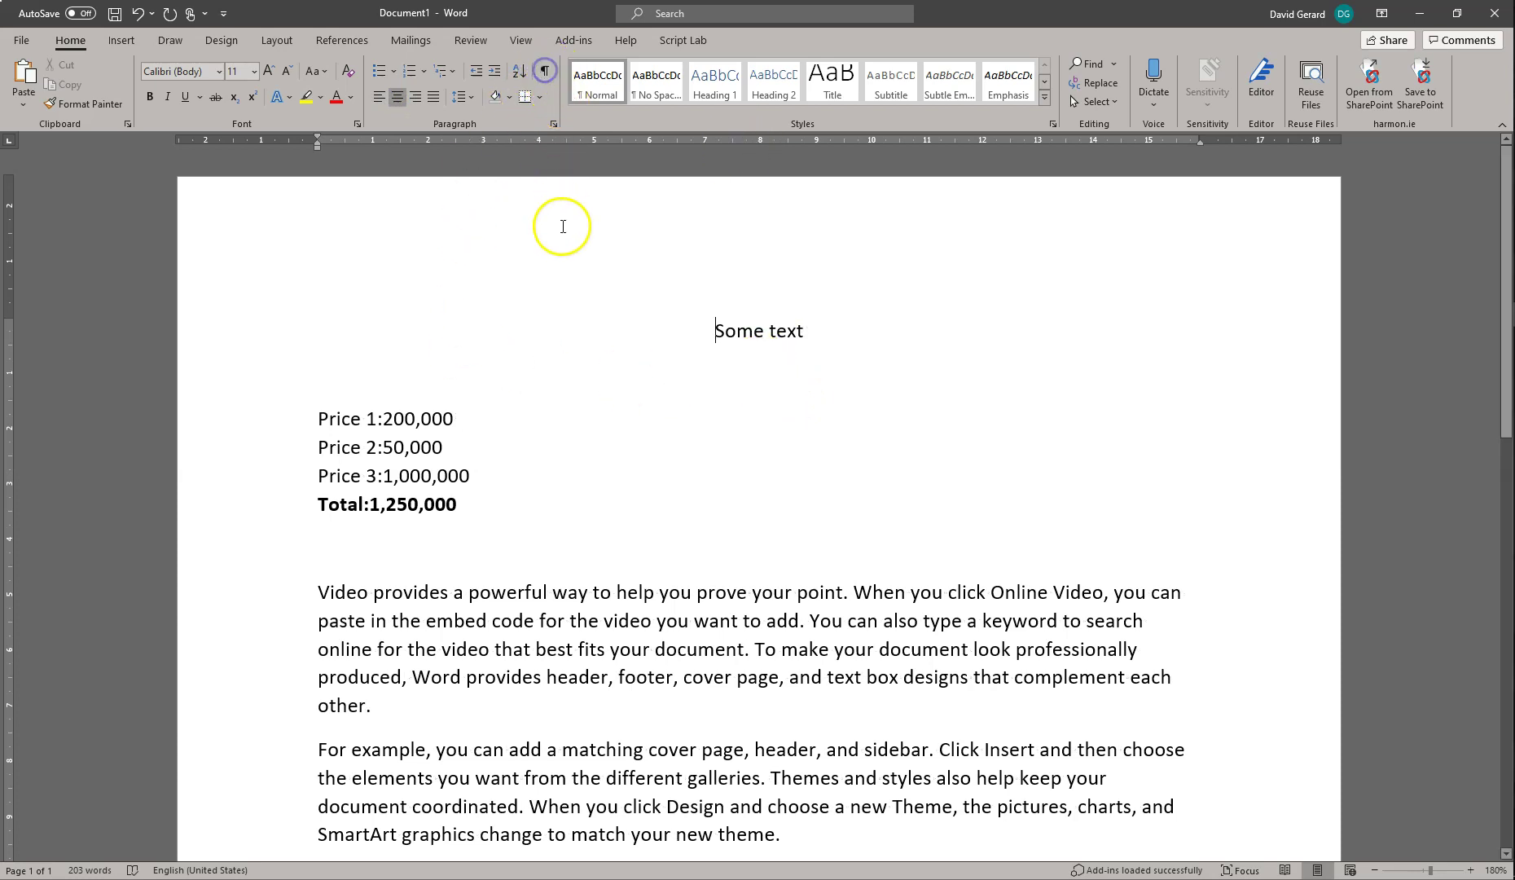
left_click(542, 70)
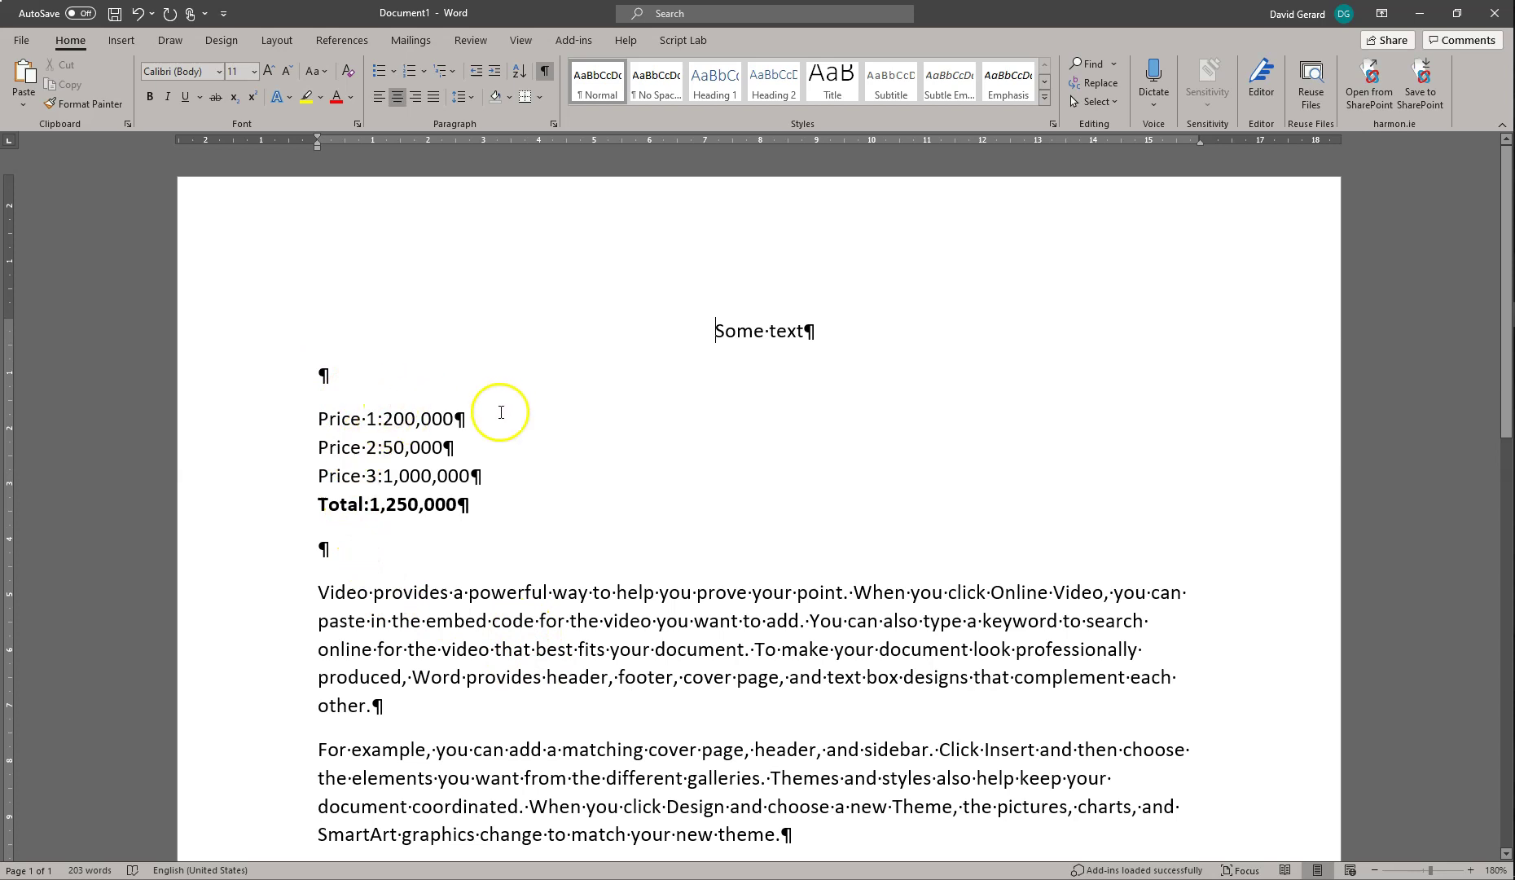
left_click_drag(322, 373, 366, 374)
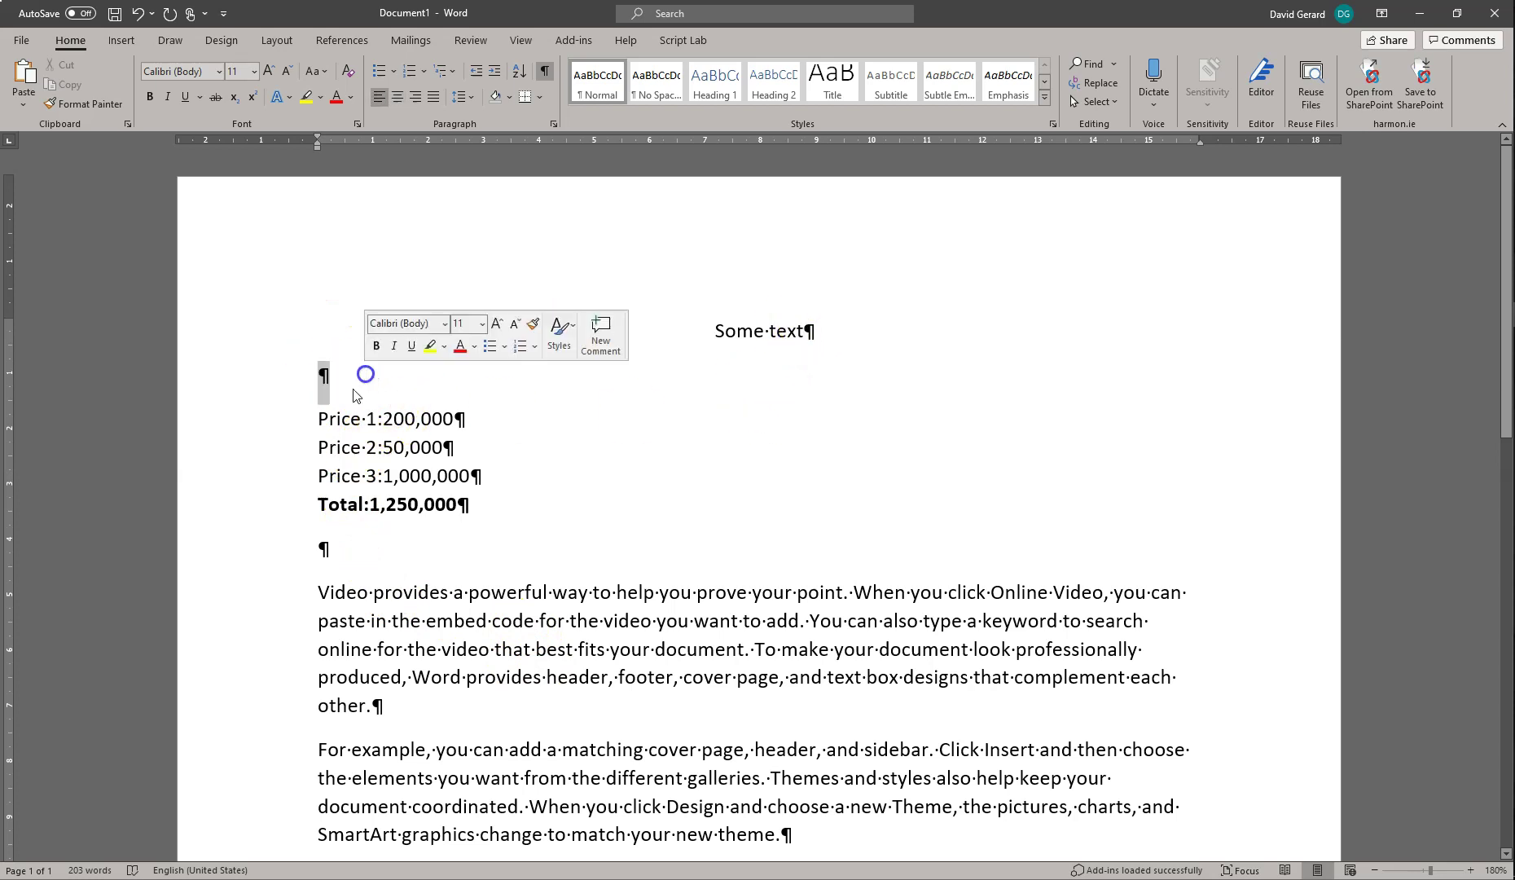
left_click(323, 548)
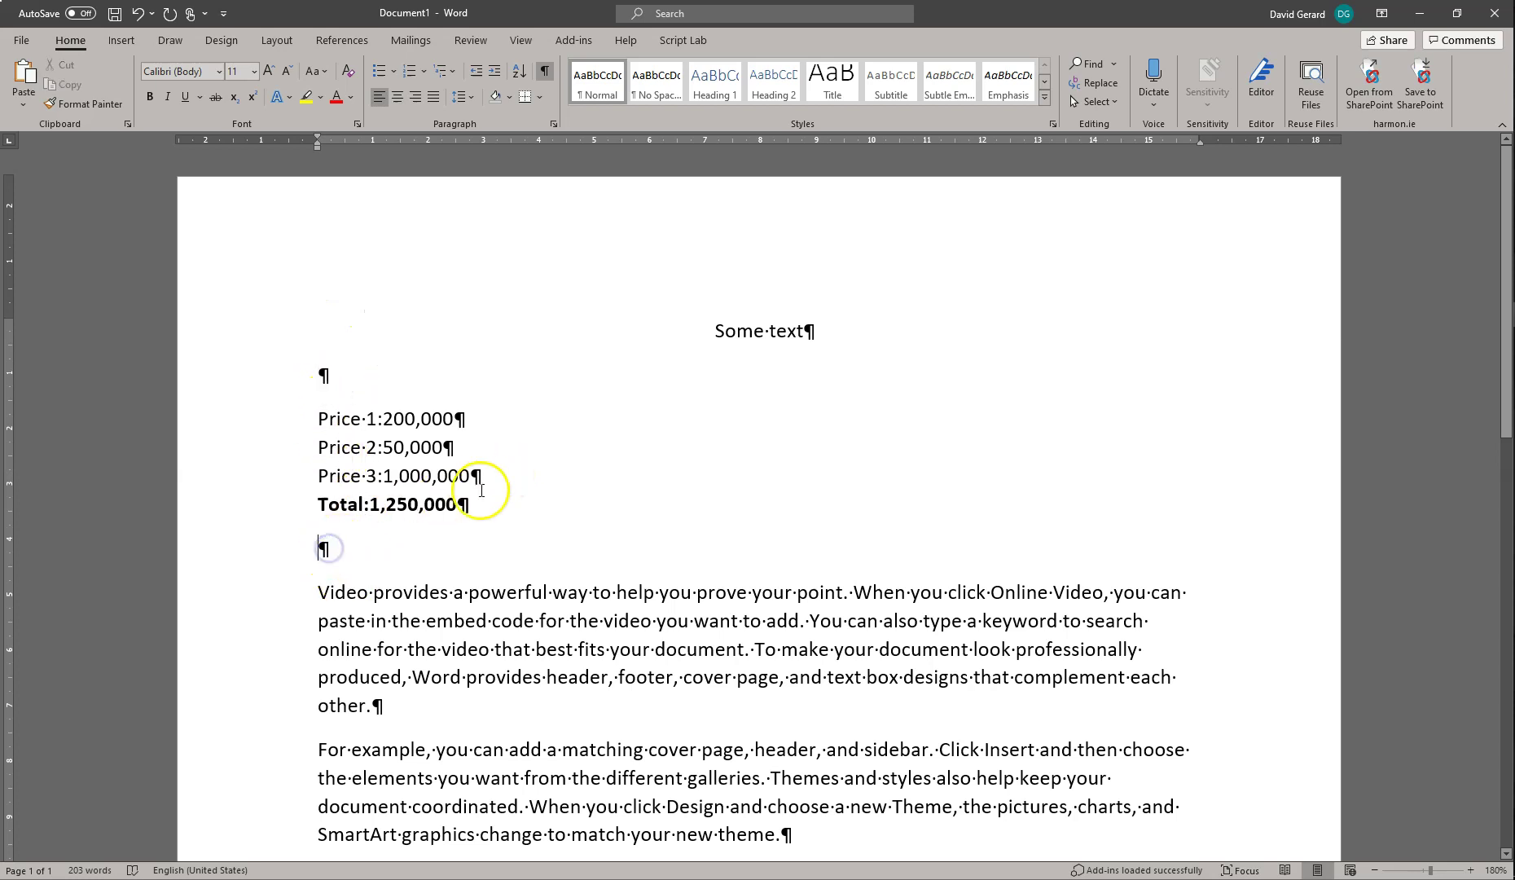
- Insert a tab after the amount on the "Price 2" line and remove it again
left_click(453, 442)
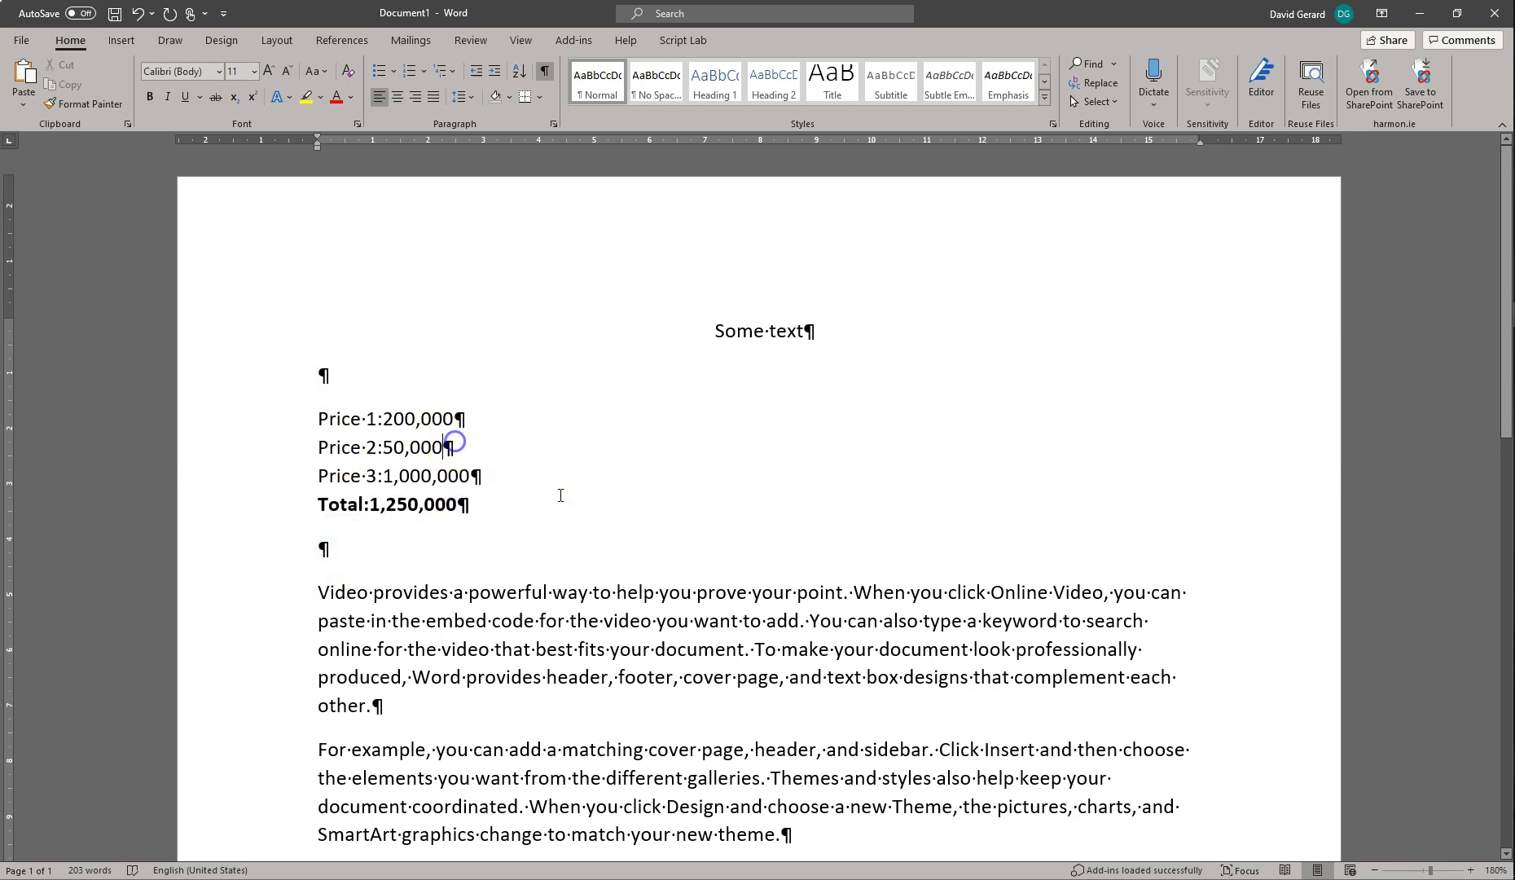
key("Tab")
left_click_drag(525, 447, 440, 446)
- Right-align the "Some text" line, center it, and return it to left alignment
left_click(715, 329)
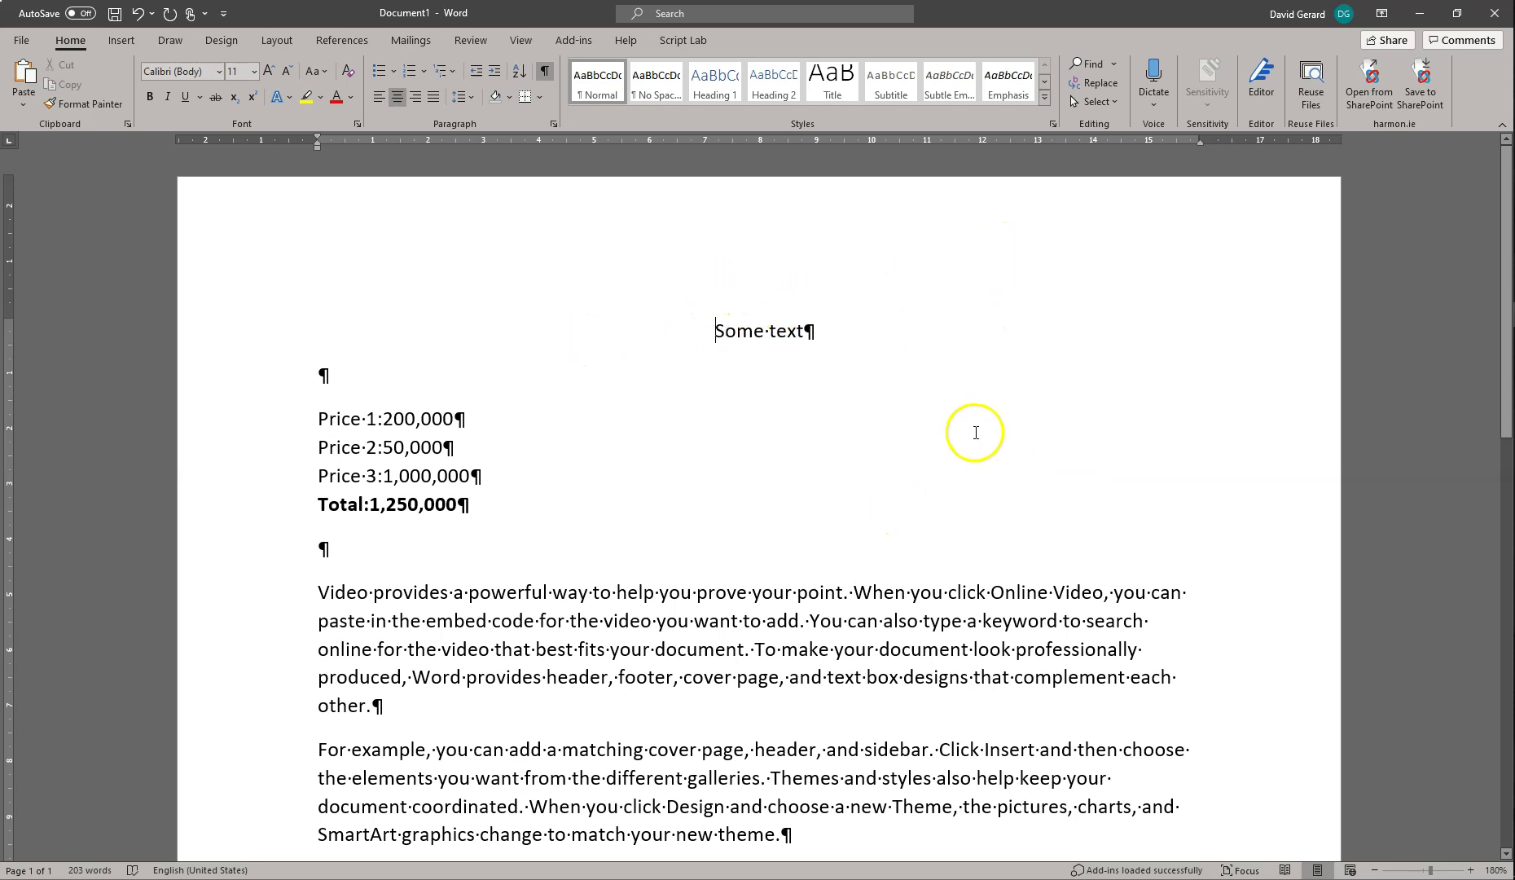
left_click(416, 97)
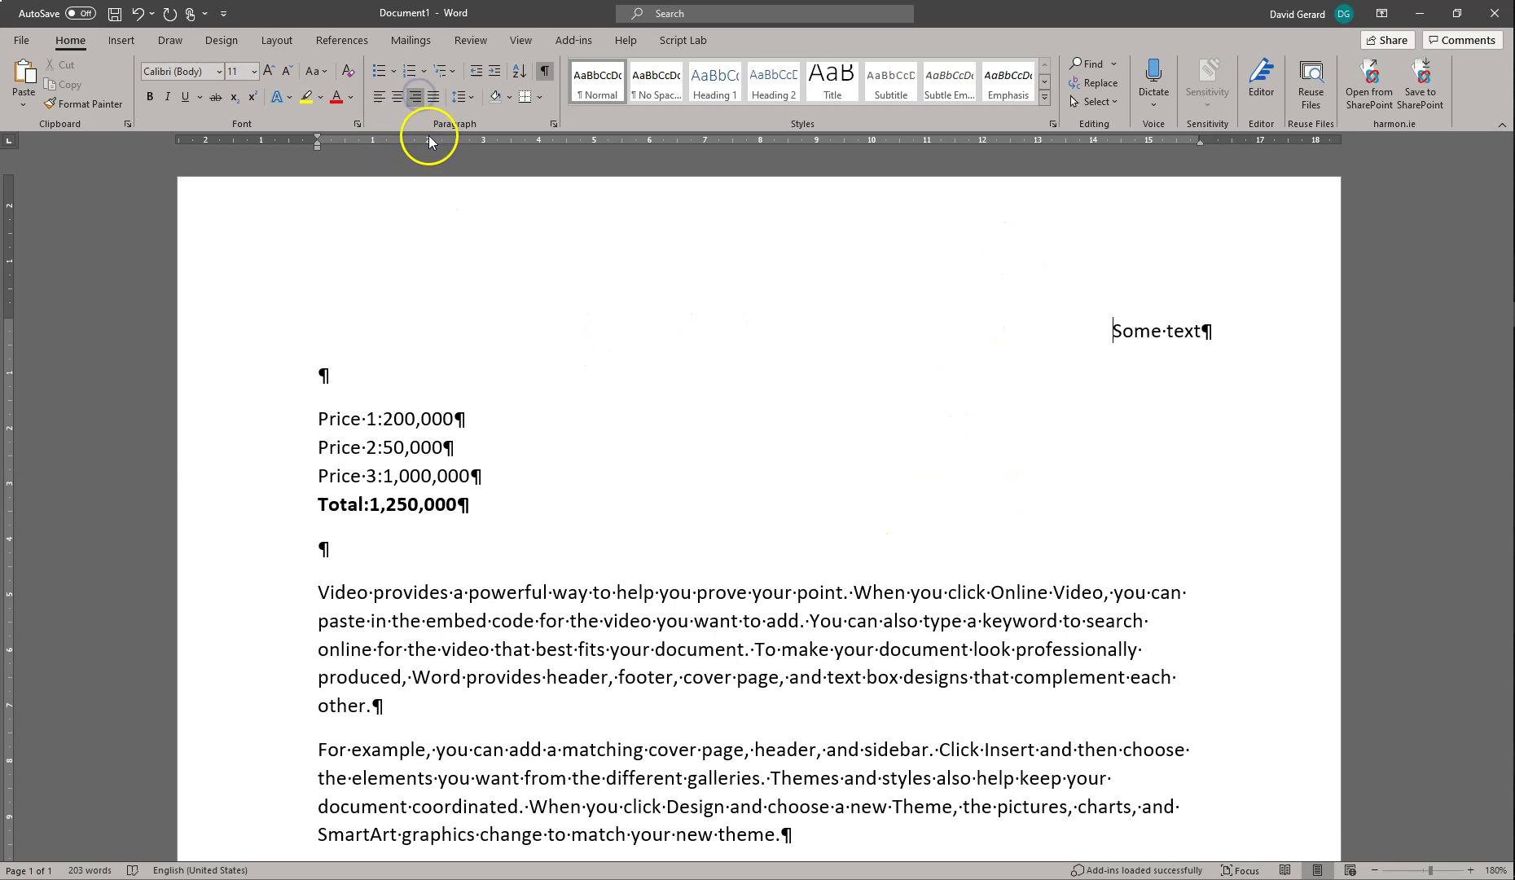
left_click(396, 97)
left_click(380, 97)
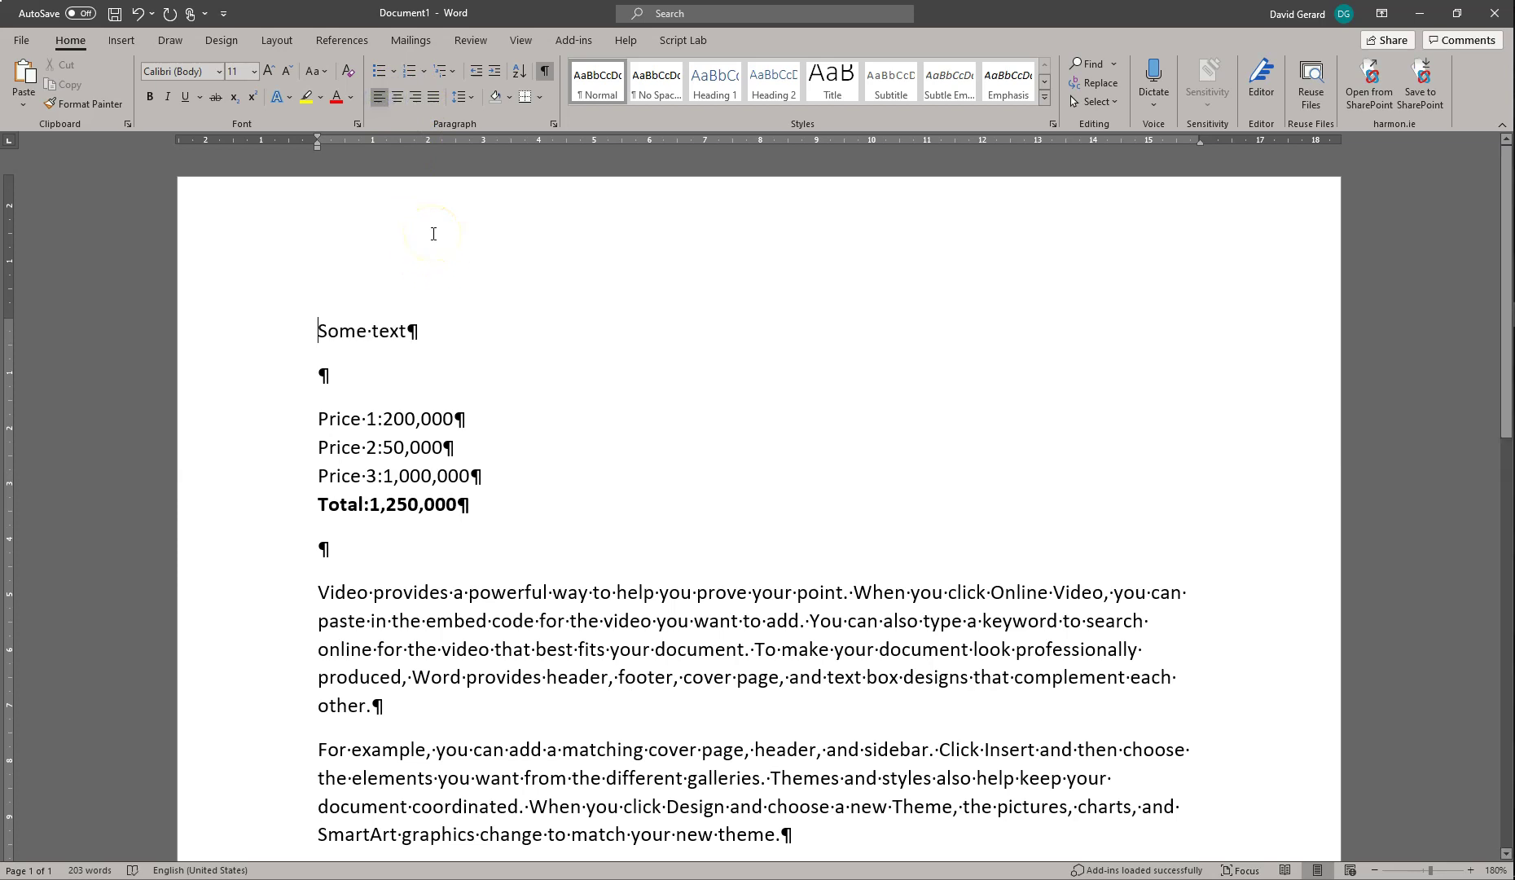
- Cycle the "Some text" line through center, right and left alignment twice, ending on left
key("ctrl+e")
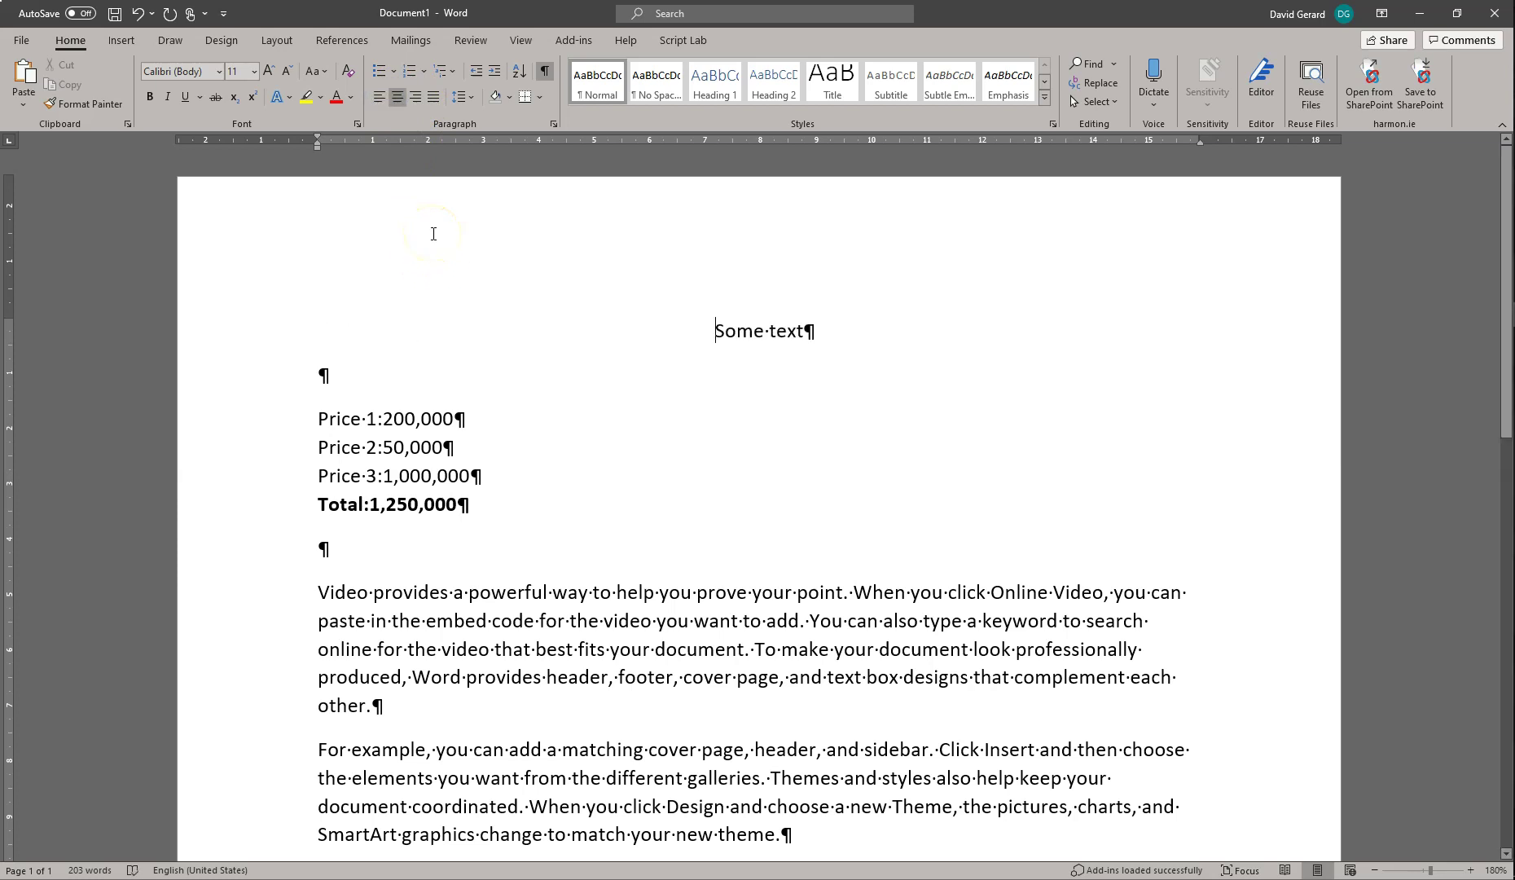
key("ctrl+r")
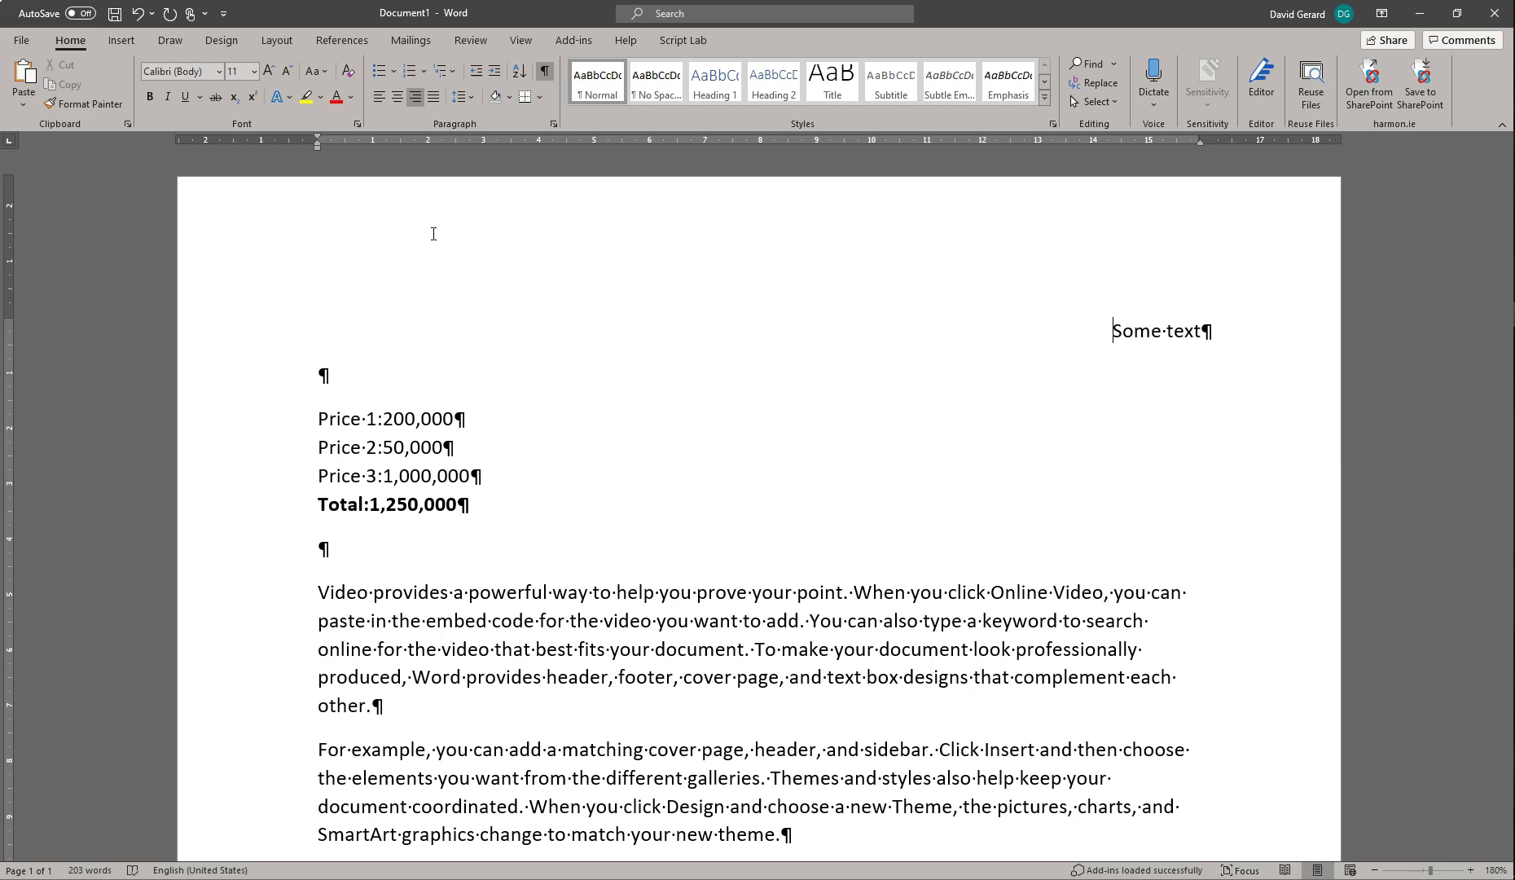
key("ctrl+l")
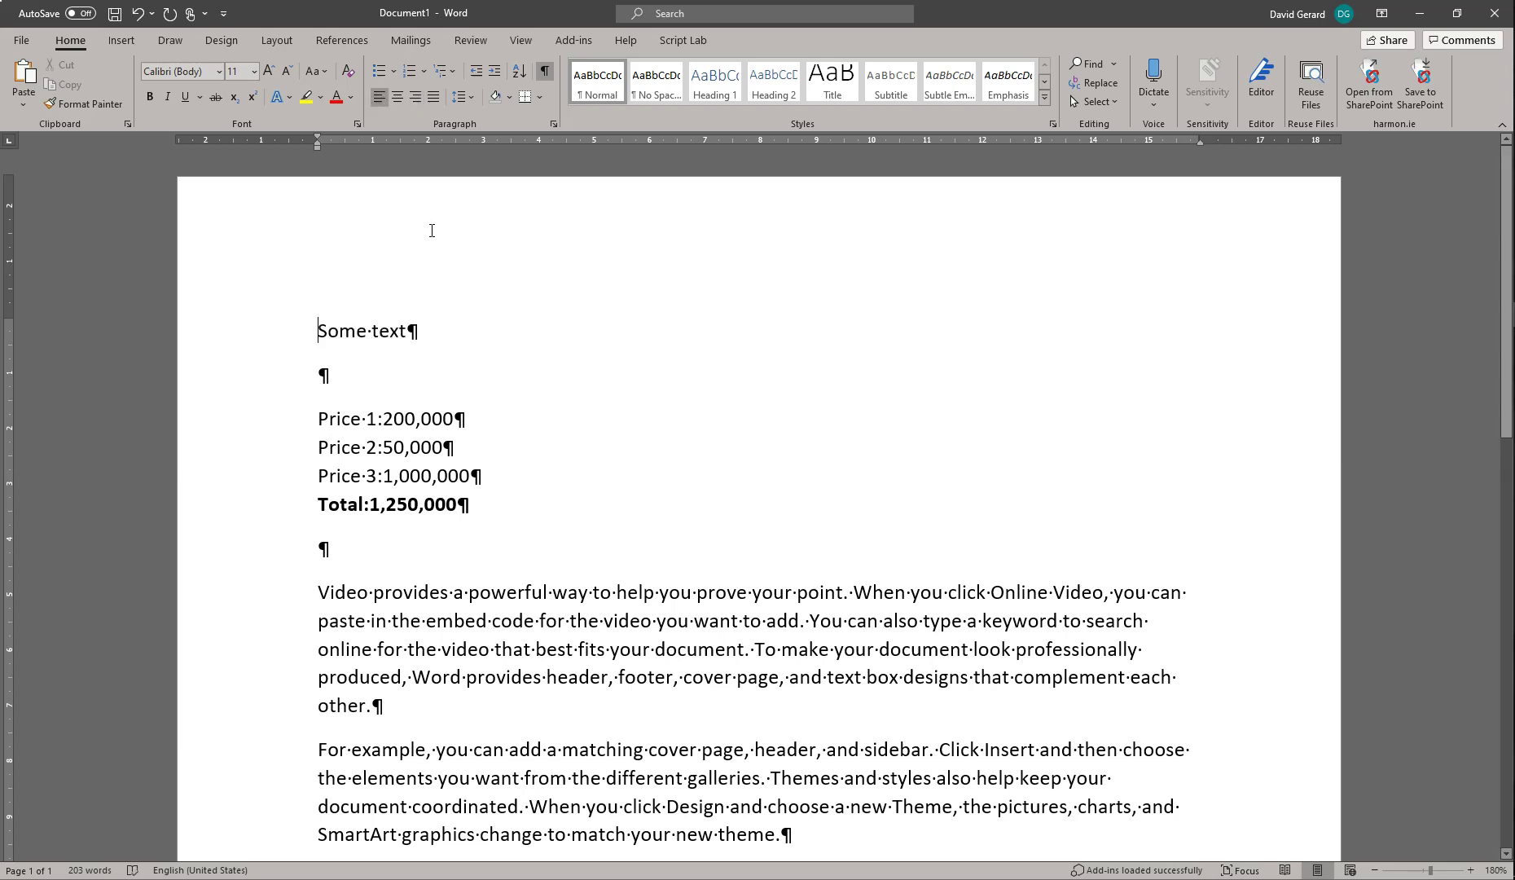
key("ctrl+e")
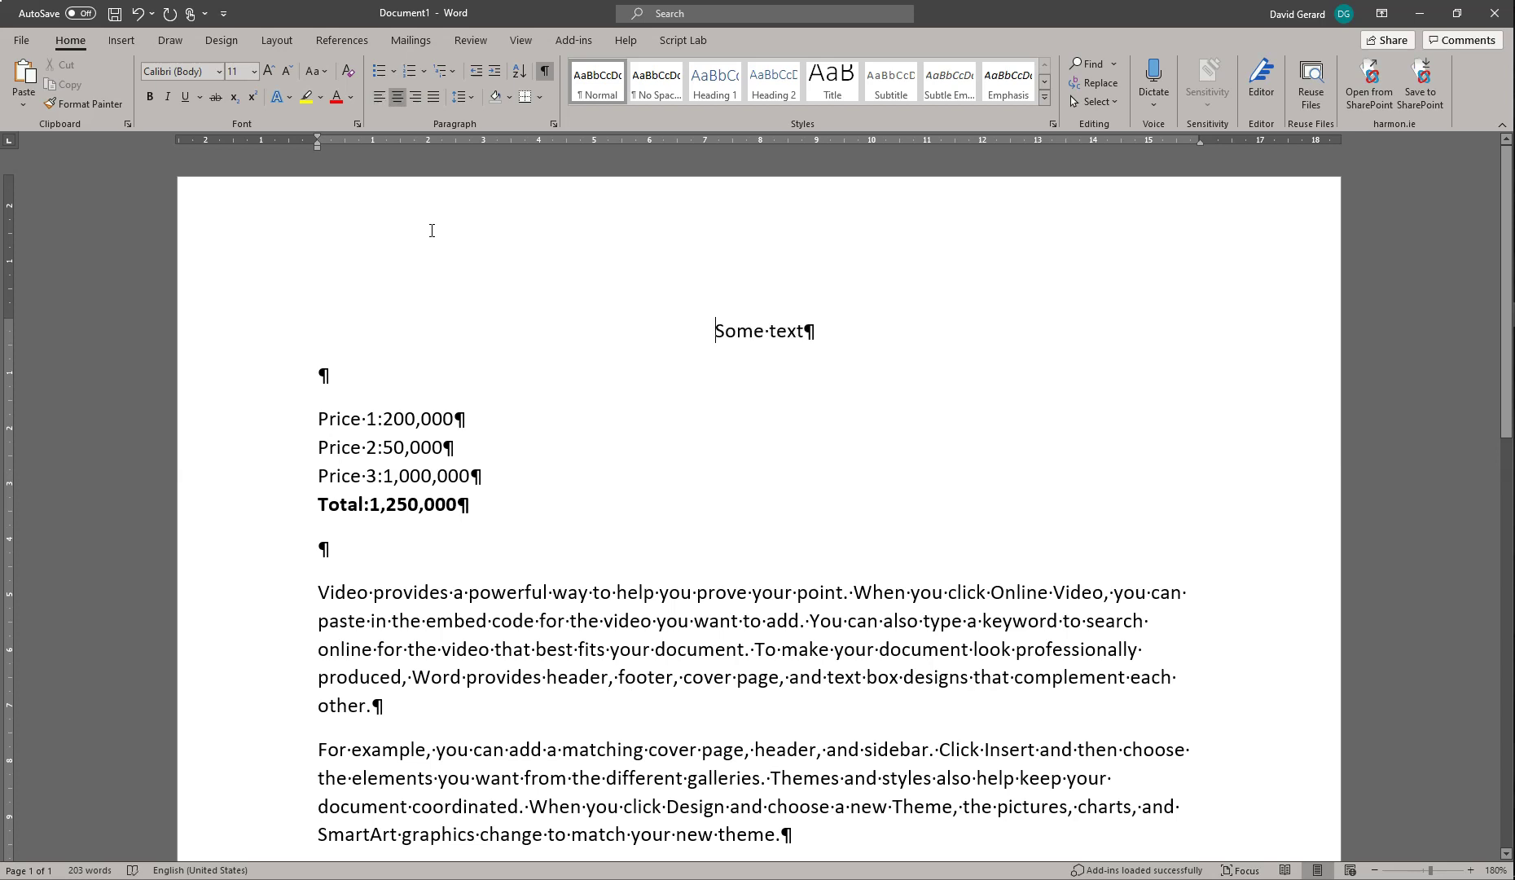
key("ctrl+r")
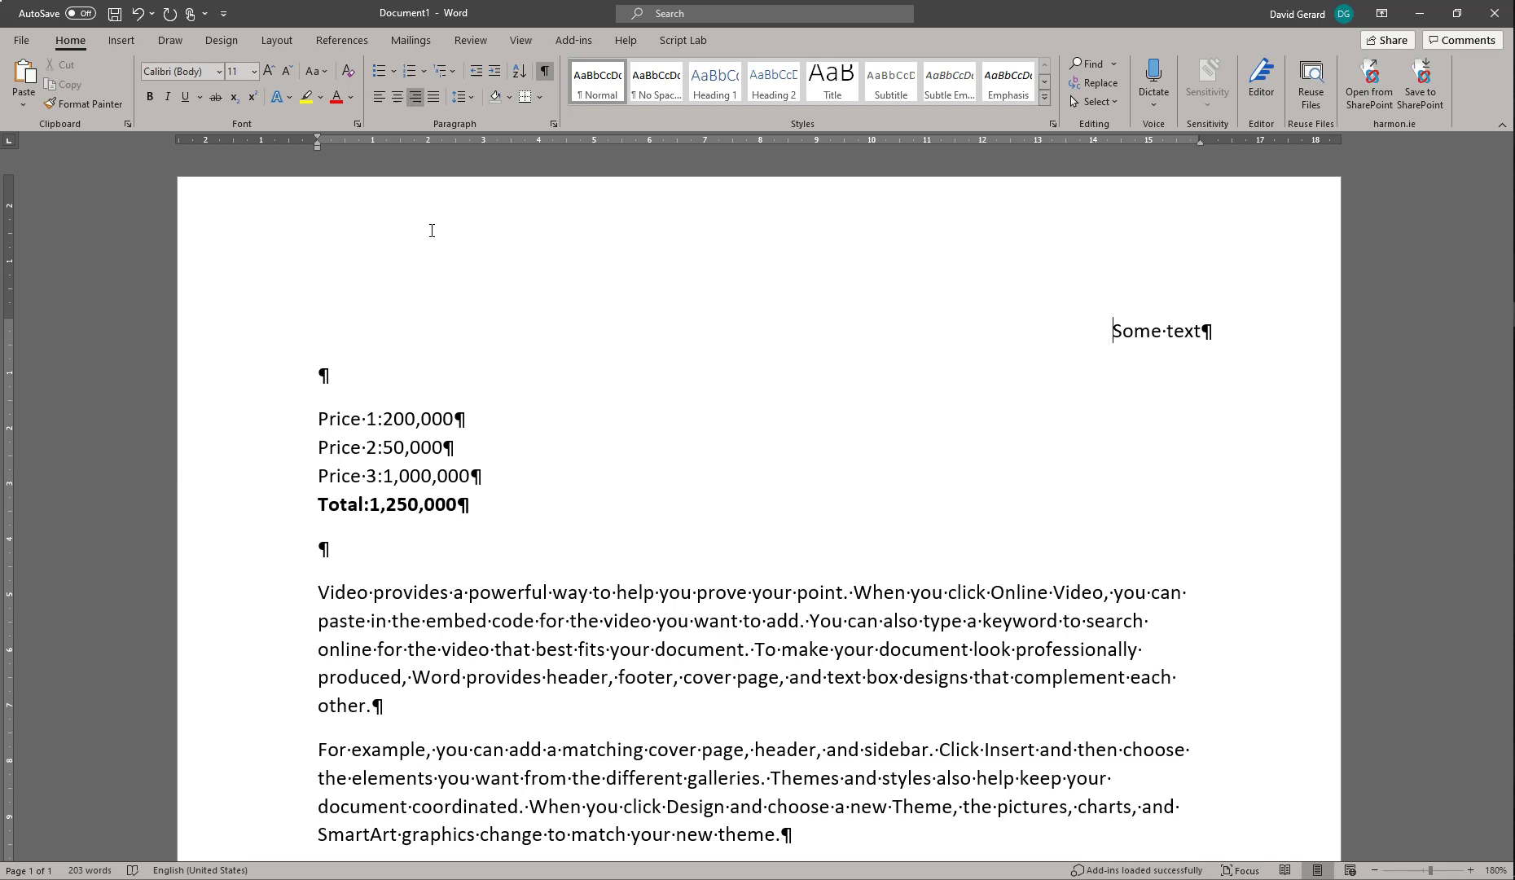
key("ctrl+l")
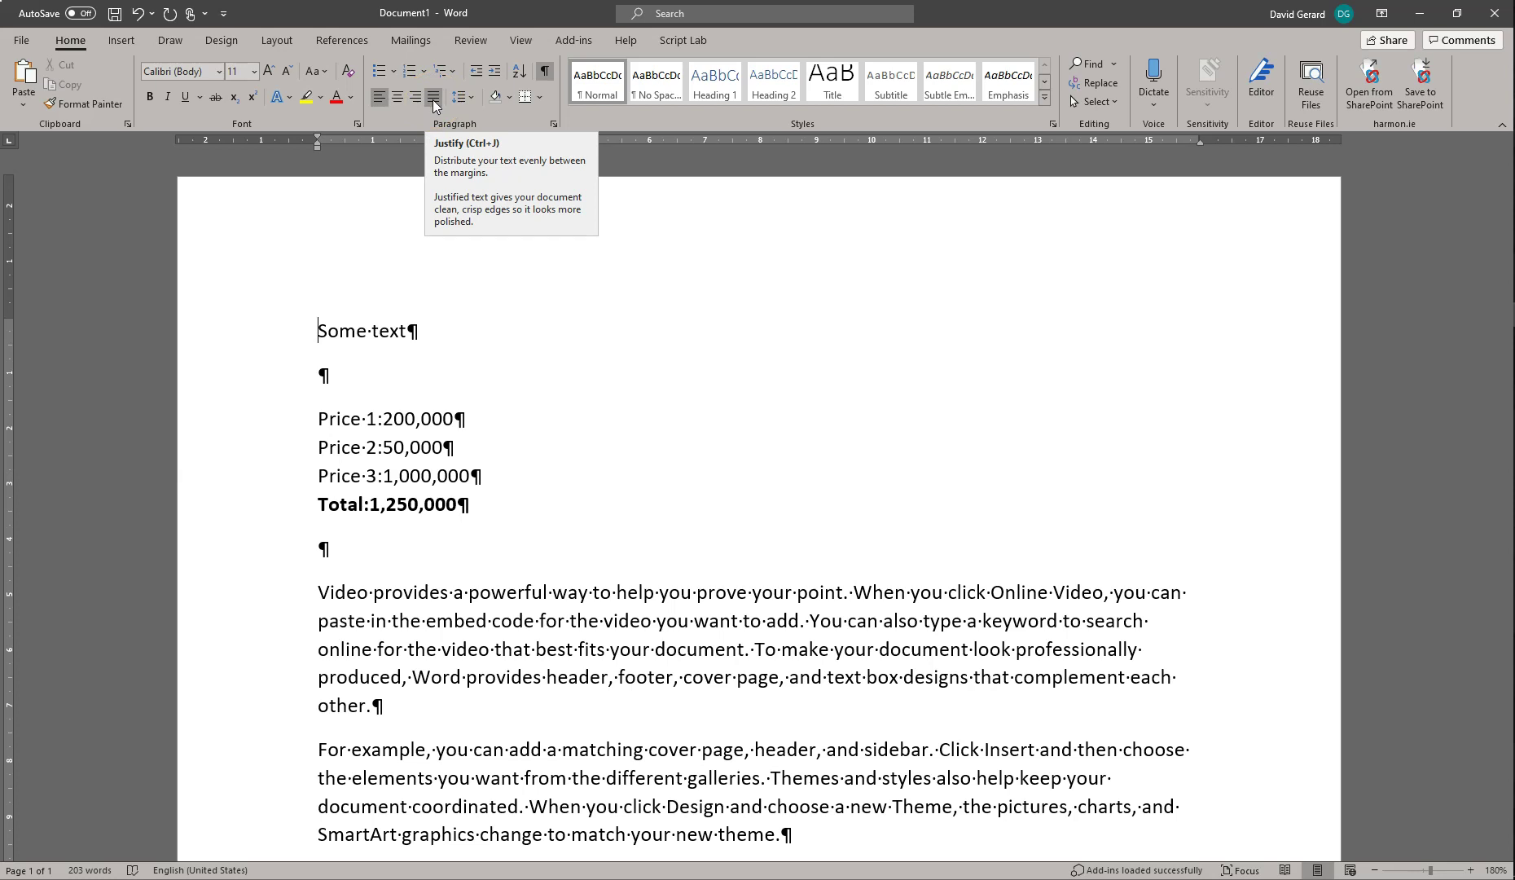
- Justify the paragraph beginning "Video provides a powerful way"
scroll(766, 571, "down", 2)
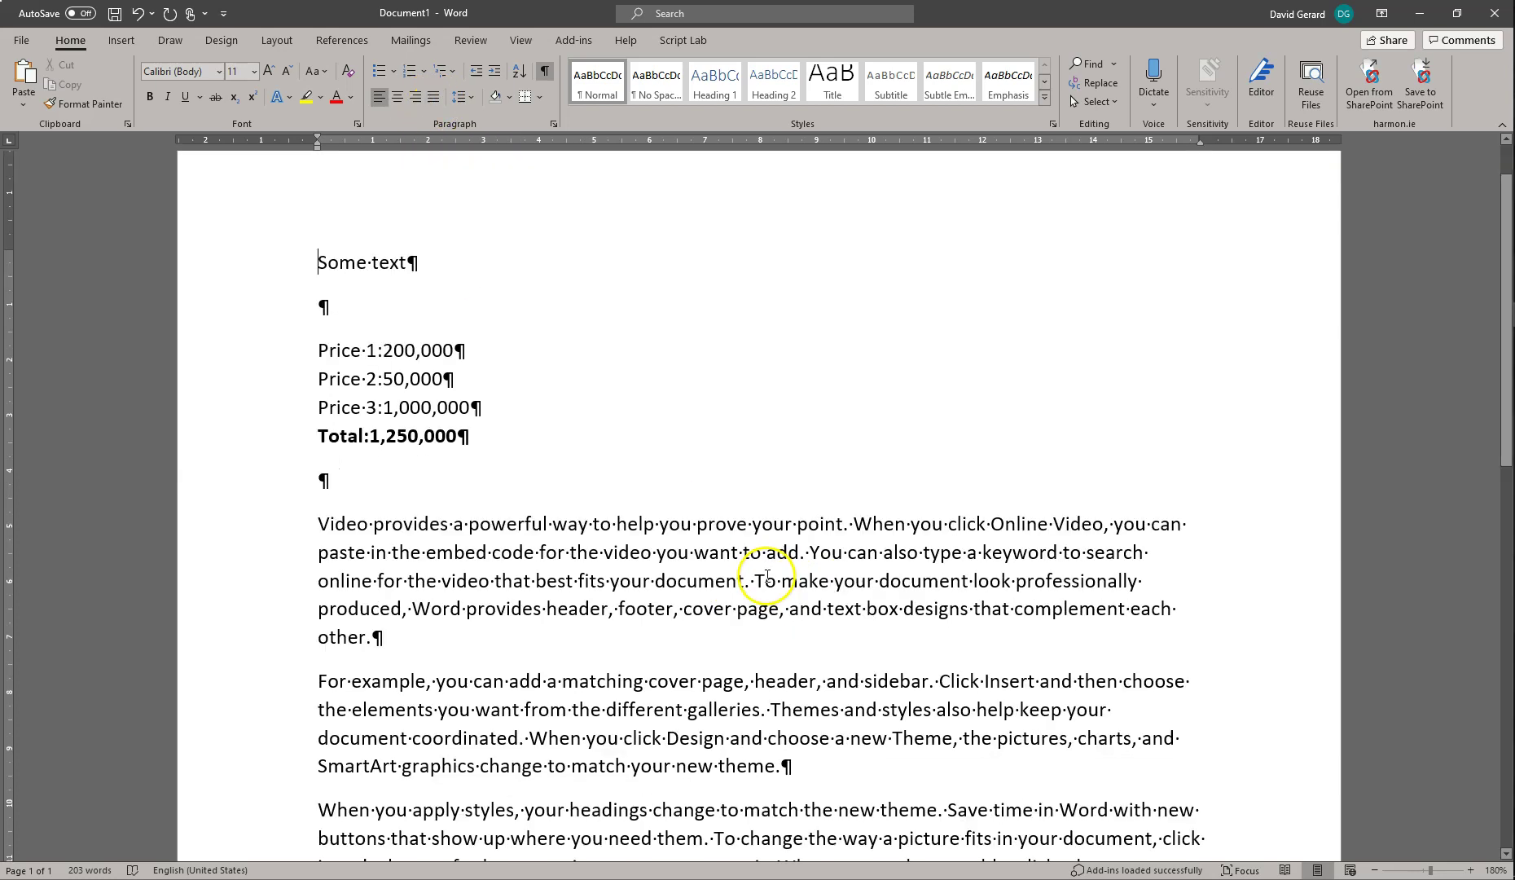
left_click_drag(287, 455, 319, 564)
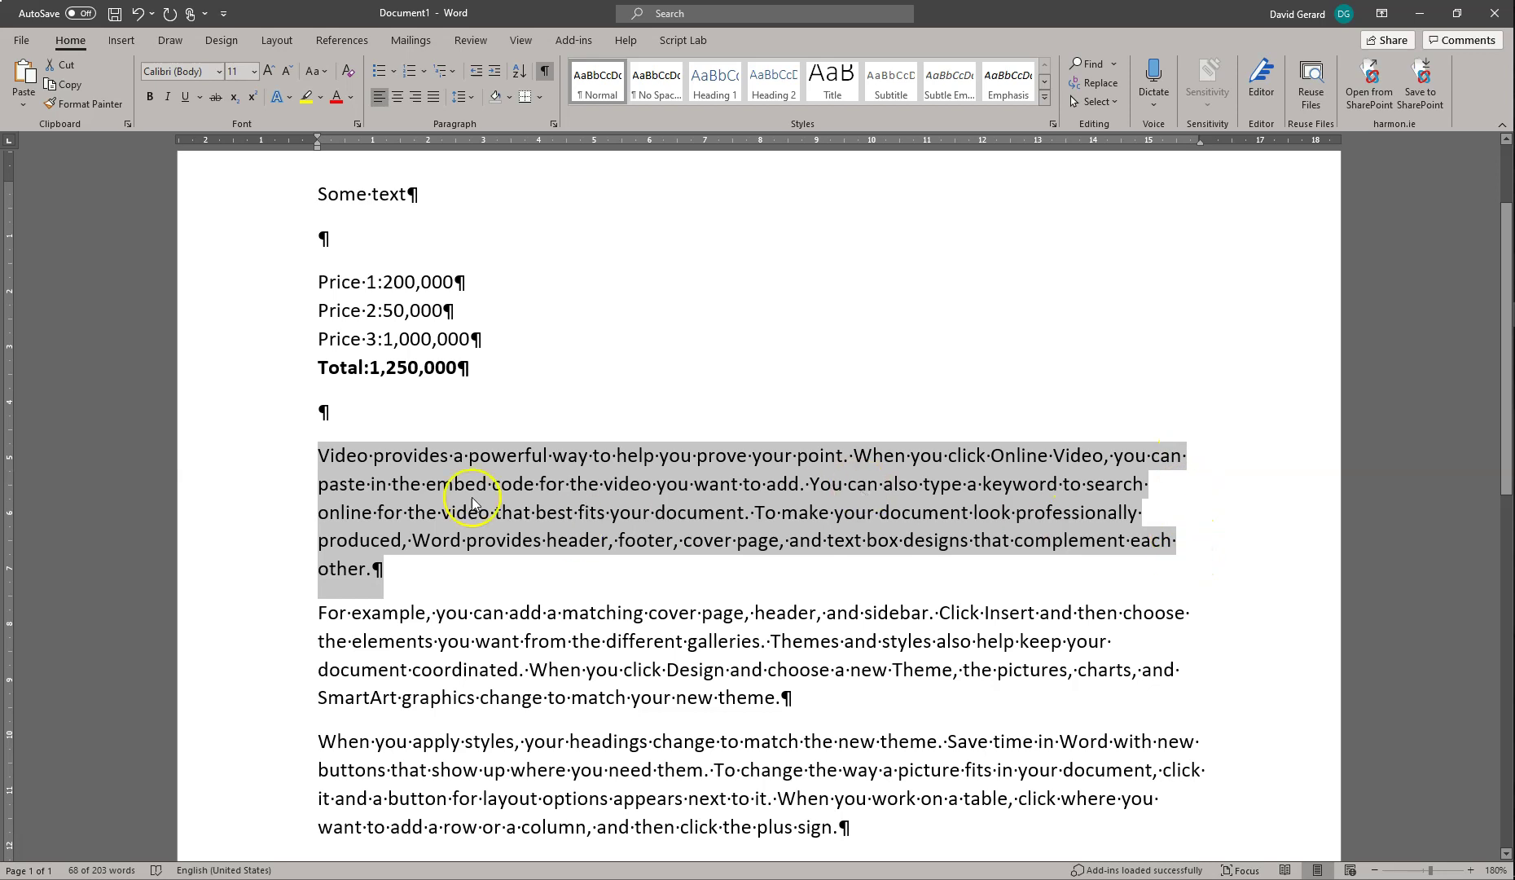
left_click(376, 507)
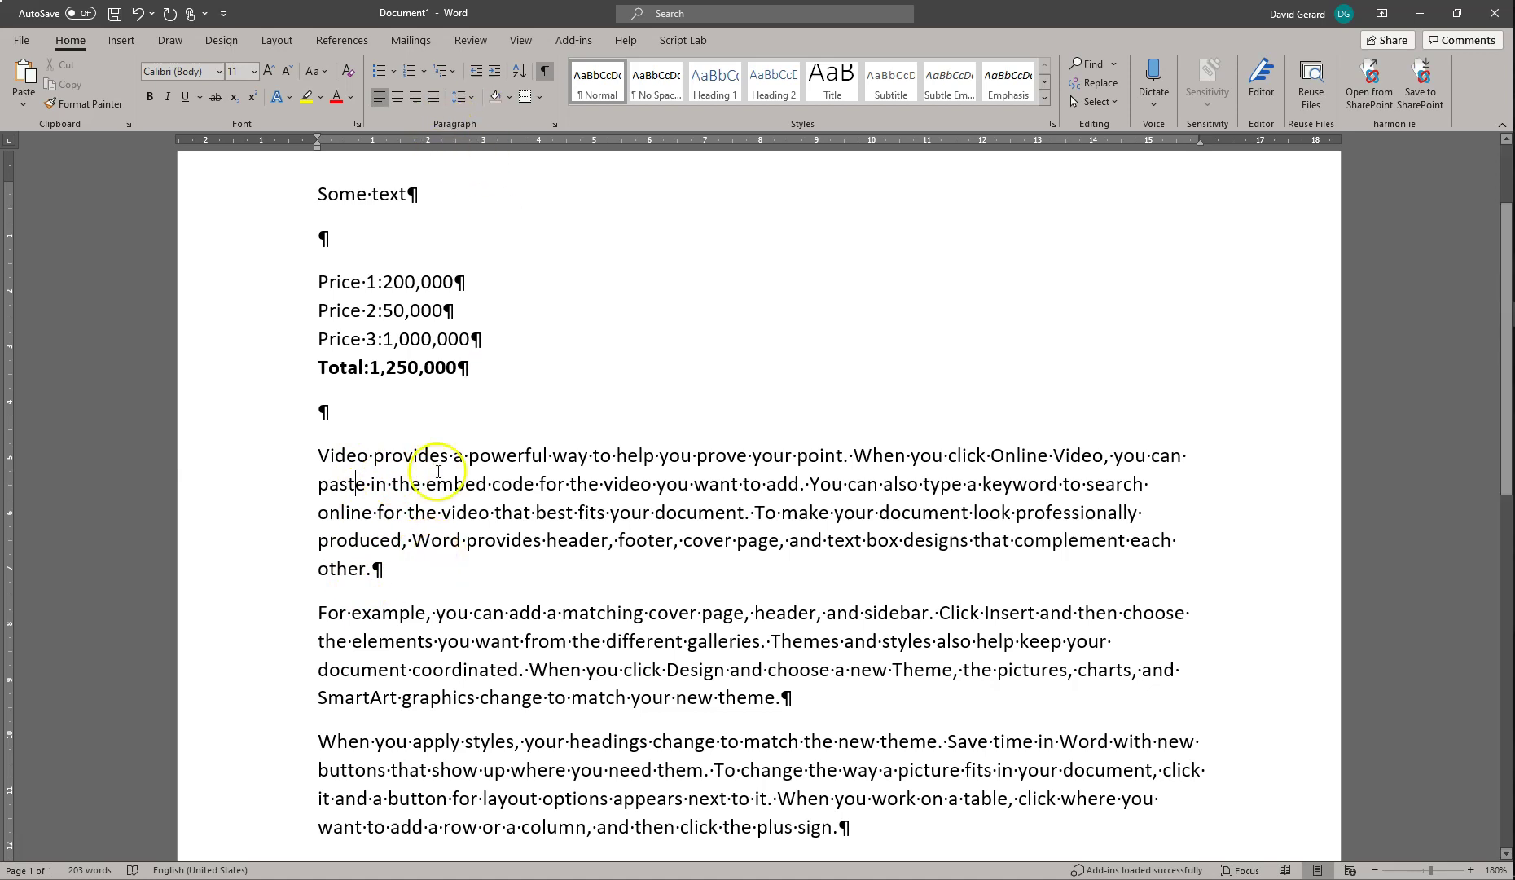
double_click(291, 474)
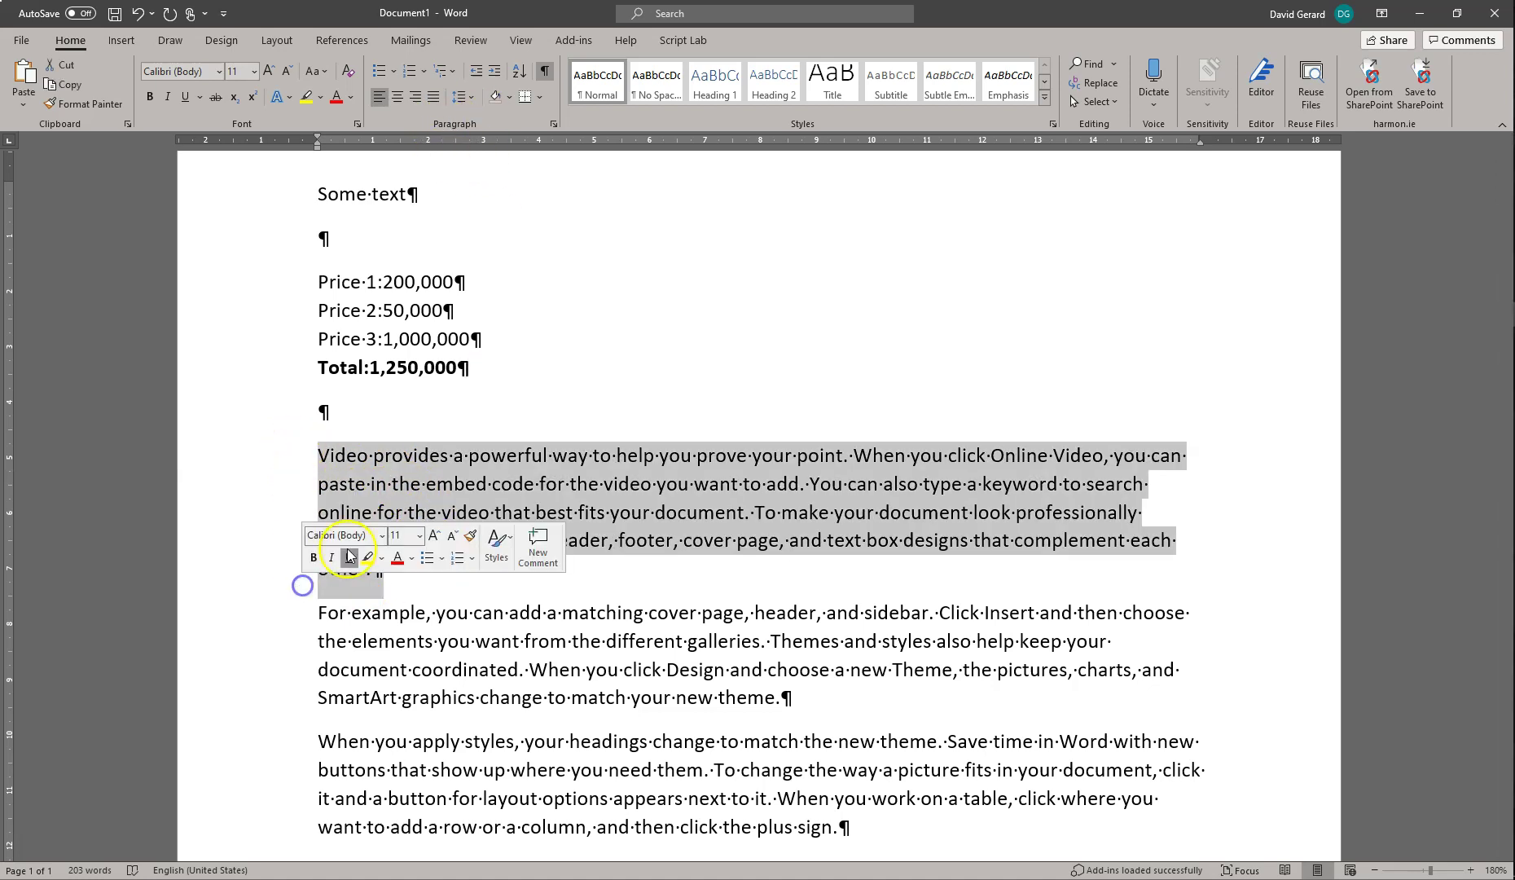
left_click(411, 480)
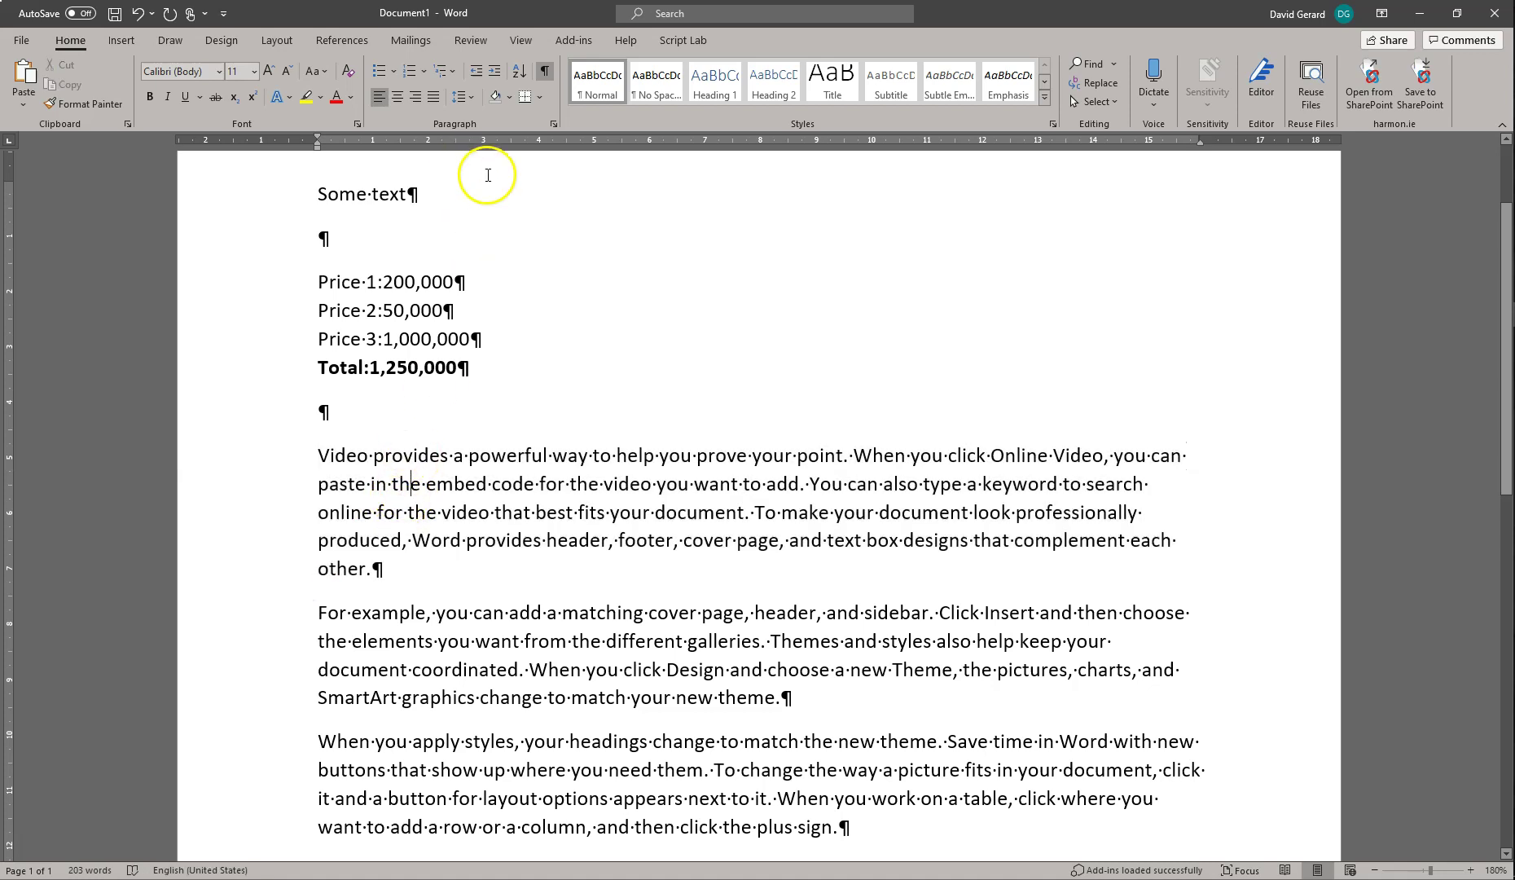
left_click(434, 96)
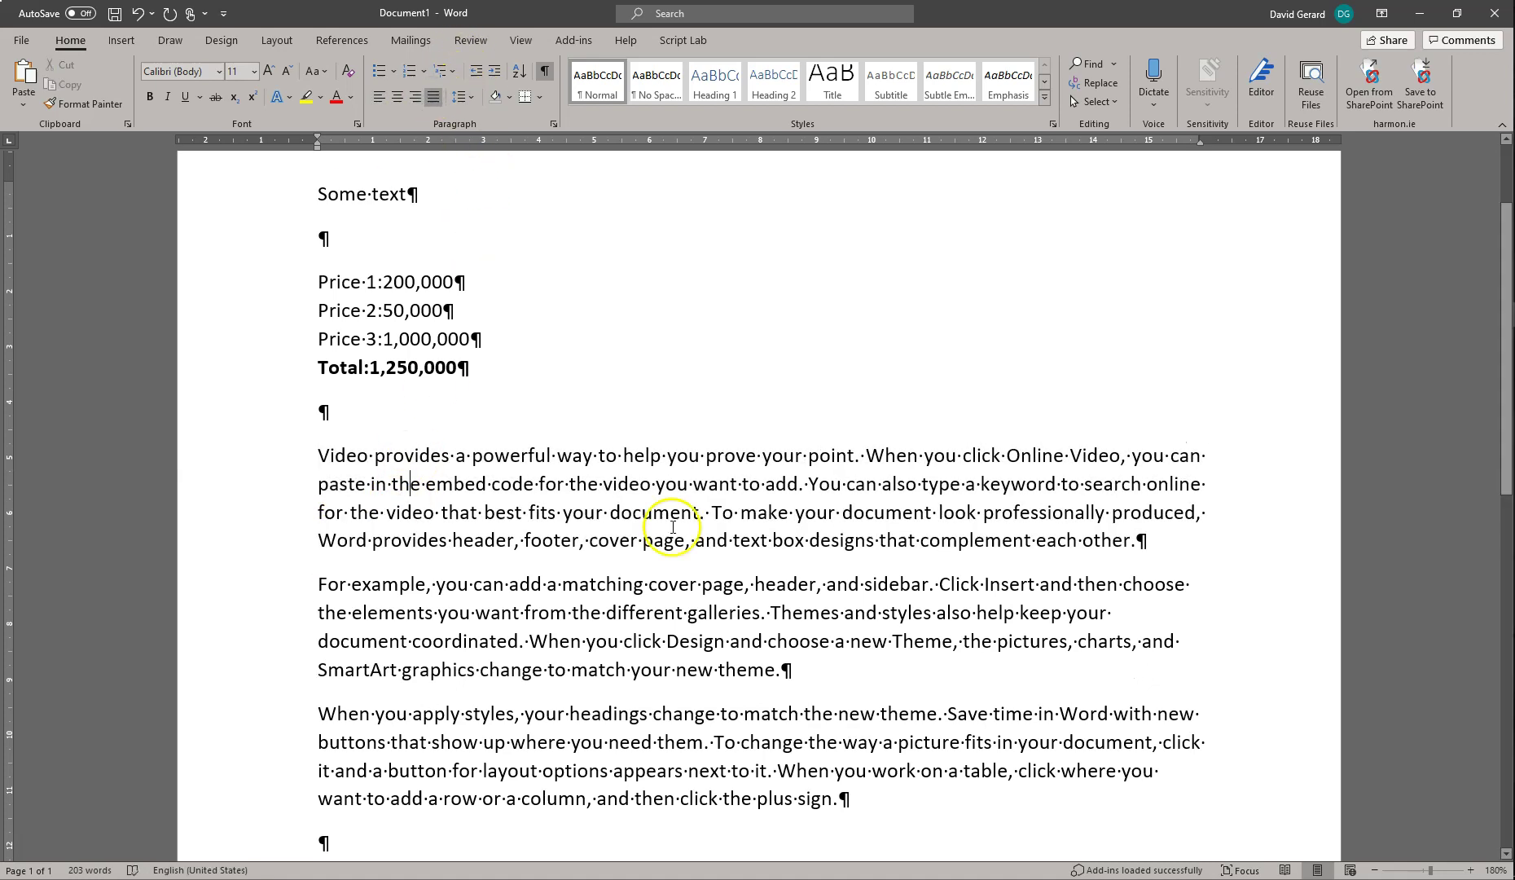
- Examine the right edge of the first body paragraph and the paragraph marks ending the first two body paragraphs
left_click_drag(1208, 466, 1206, 562)
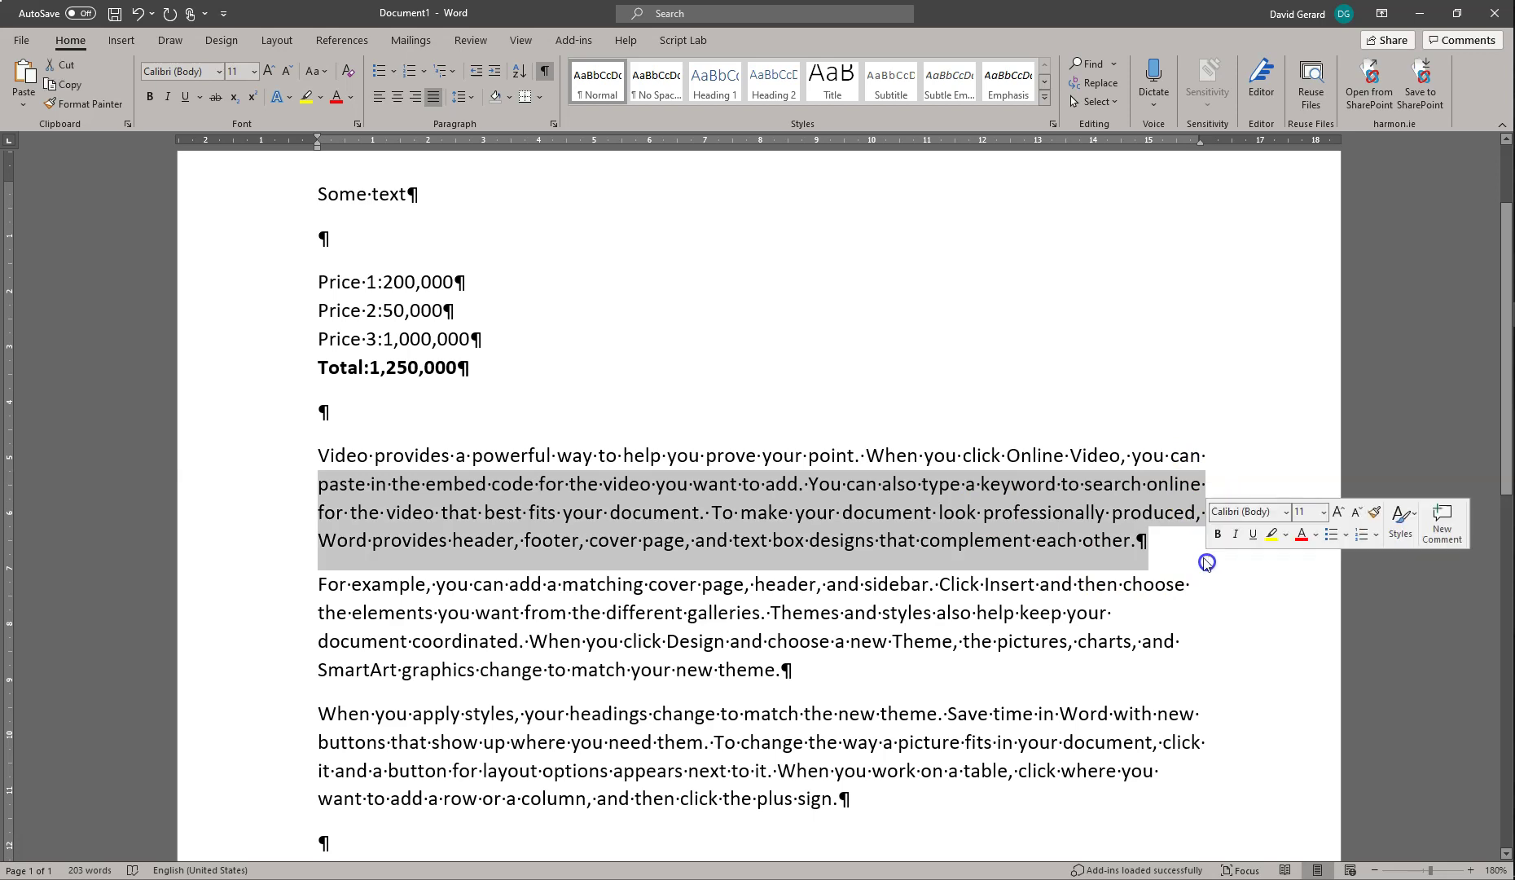
left_click(1209, 473)
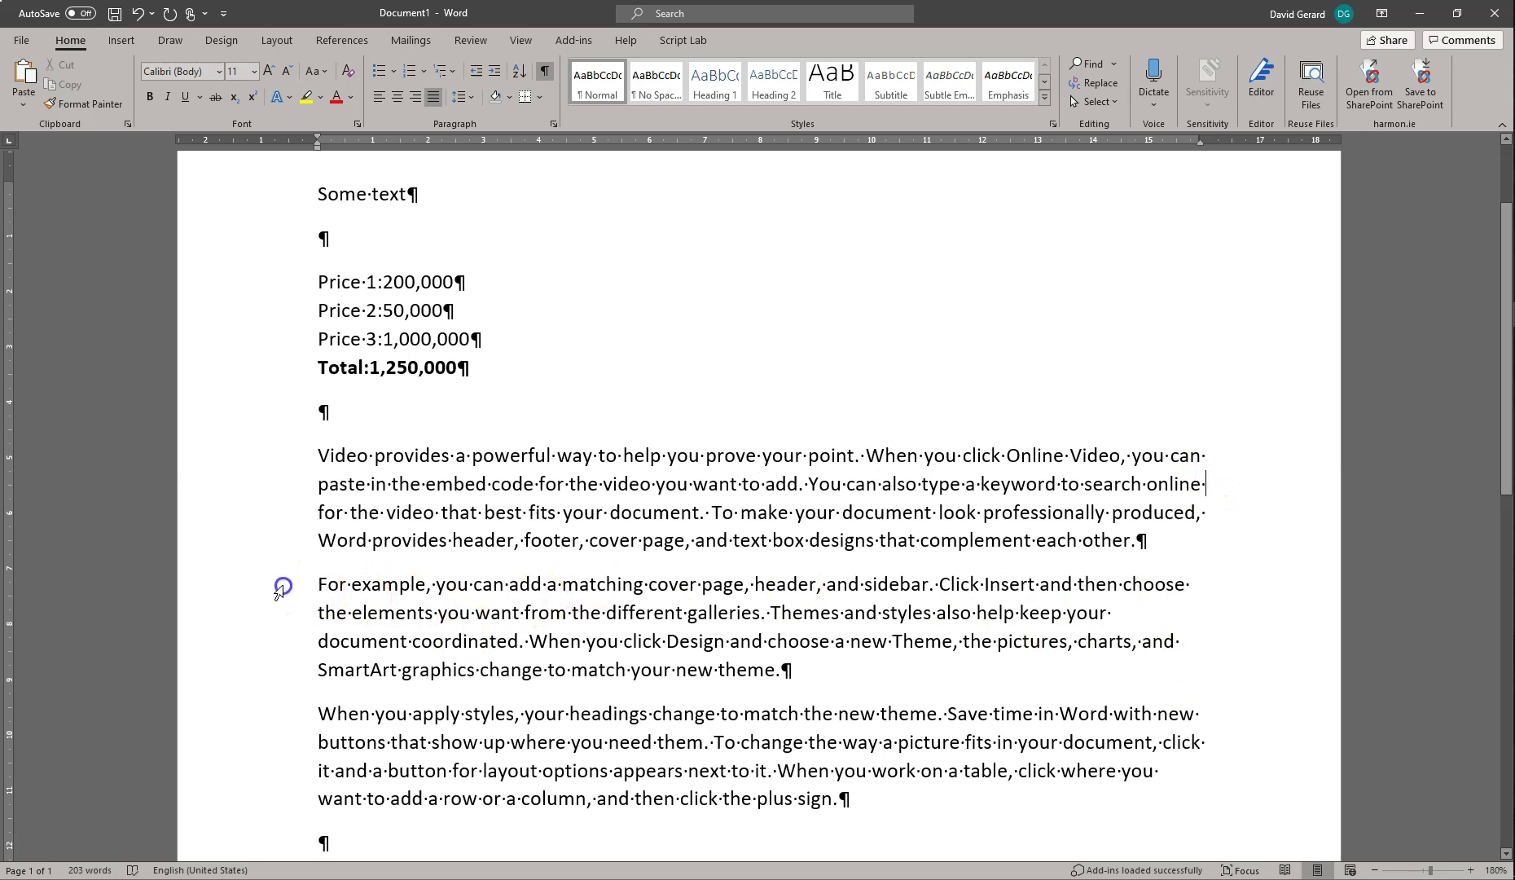
left_click_drag(282, 588, 300, 683)
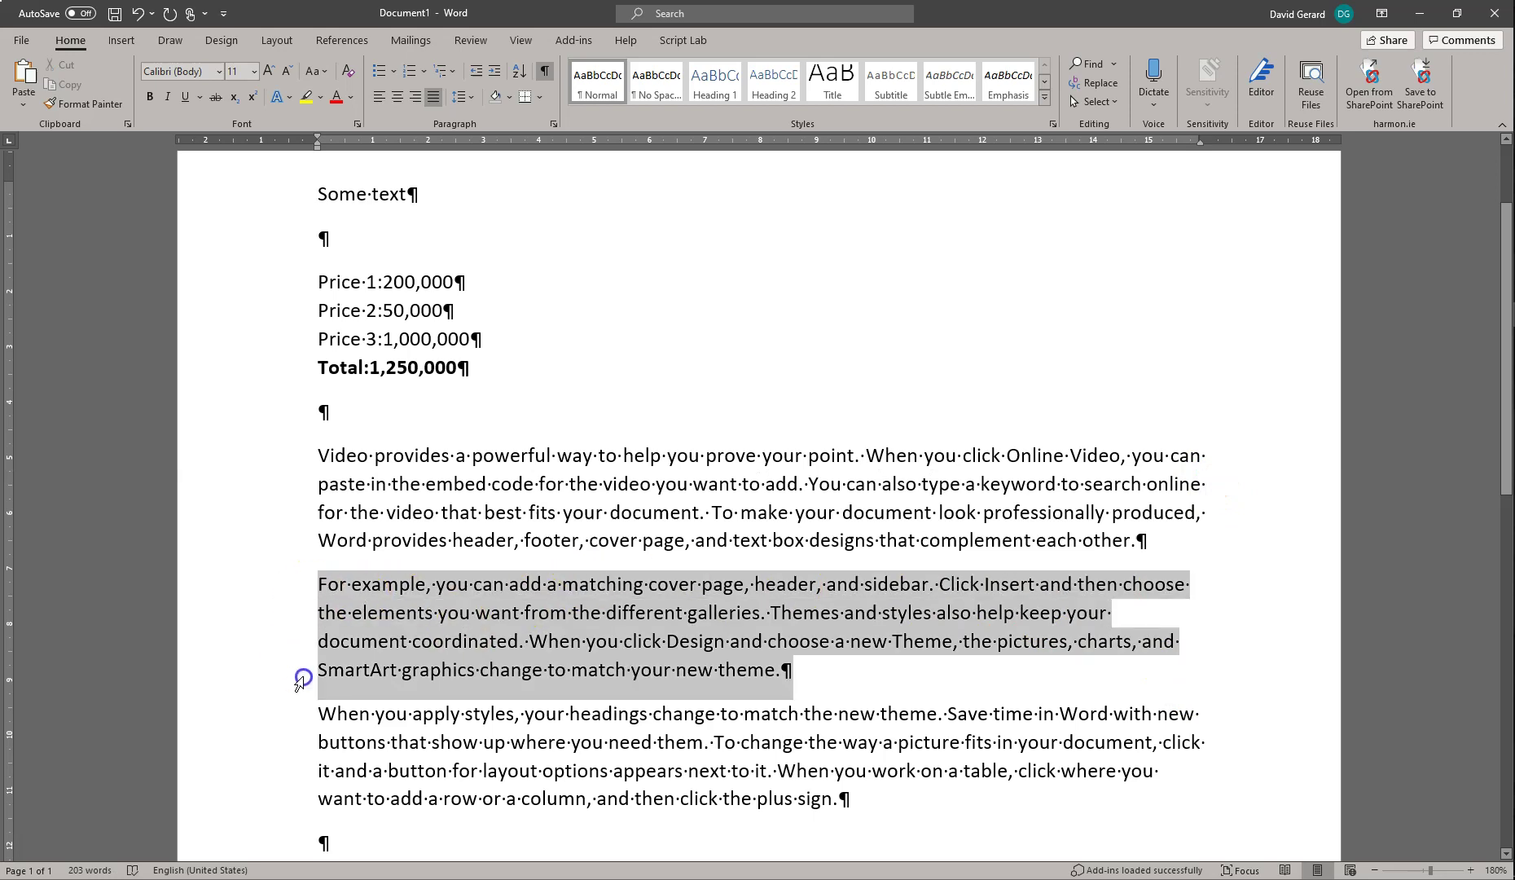
left_click(1140, 538)
left_click_drag(1141, 536, 1160, 543)
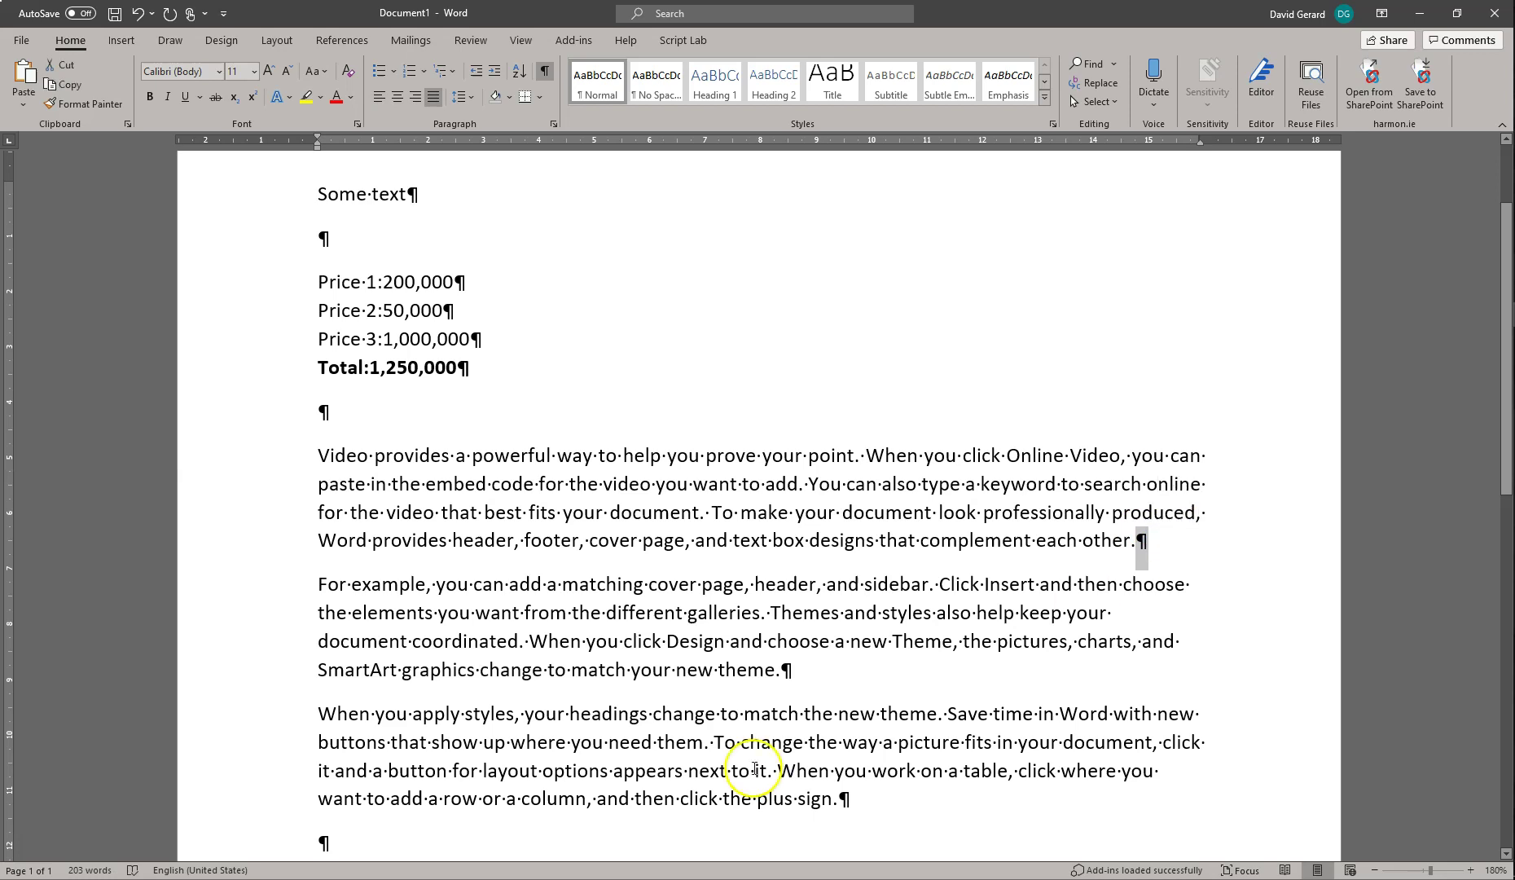
left_click(781, 670)
left_click(1176, 626)
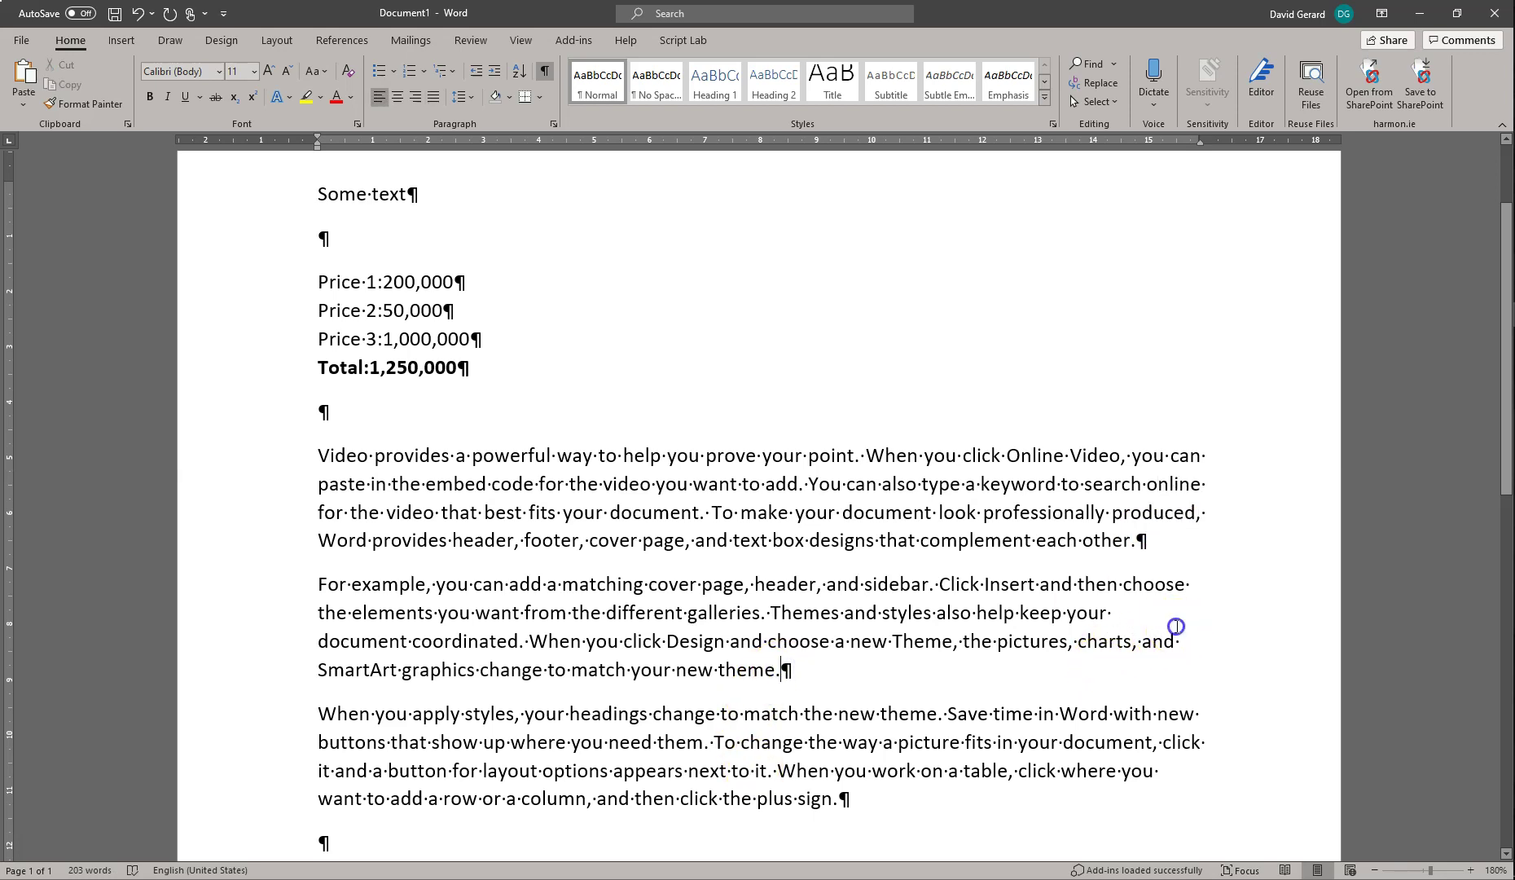
- Justify the paragraph beginning "For example, you can add a matching cover page"
left_click(818, 484)
left_click(340, 585)
left_click(947, 613)
key("ctrl+j")
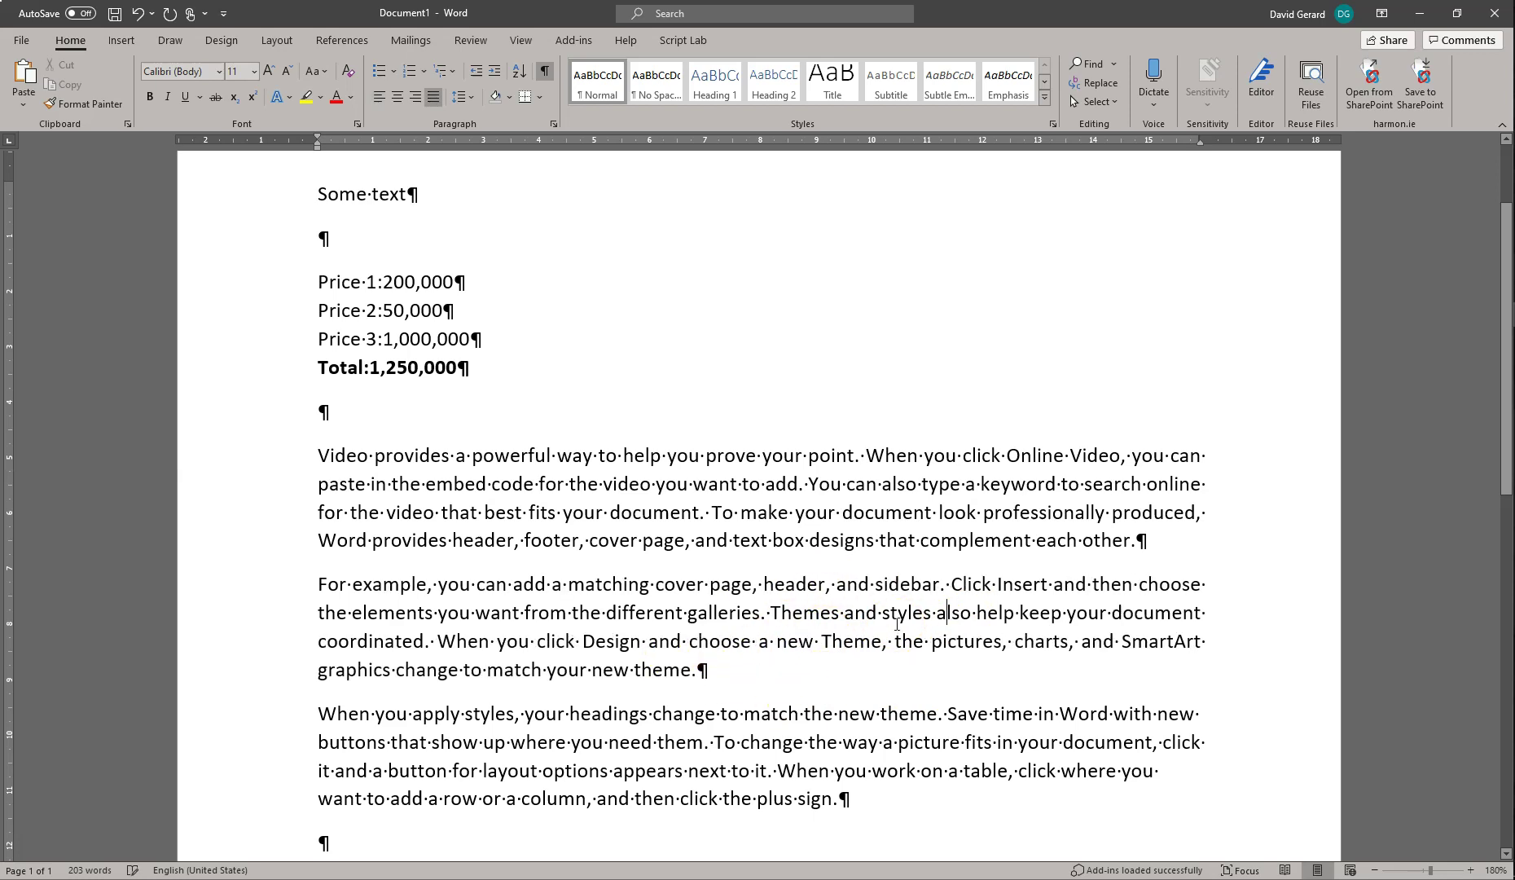
left_click(1222, 641)
- Center, right-align and left-align the paragraph beginning "When you apply styles", and finish by justifying it
scroll(823, 749, "down", 2)
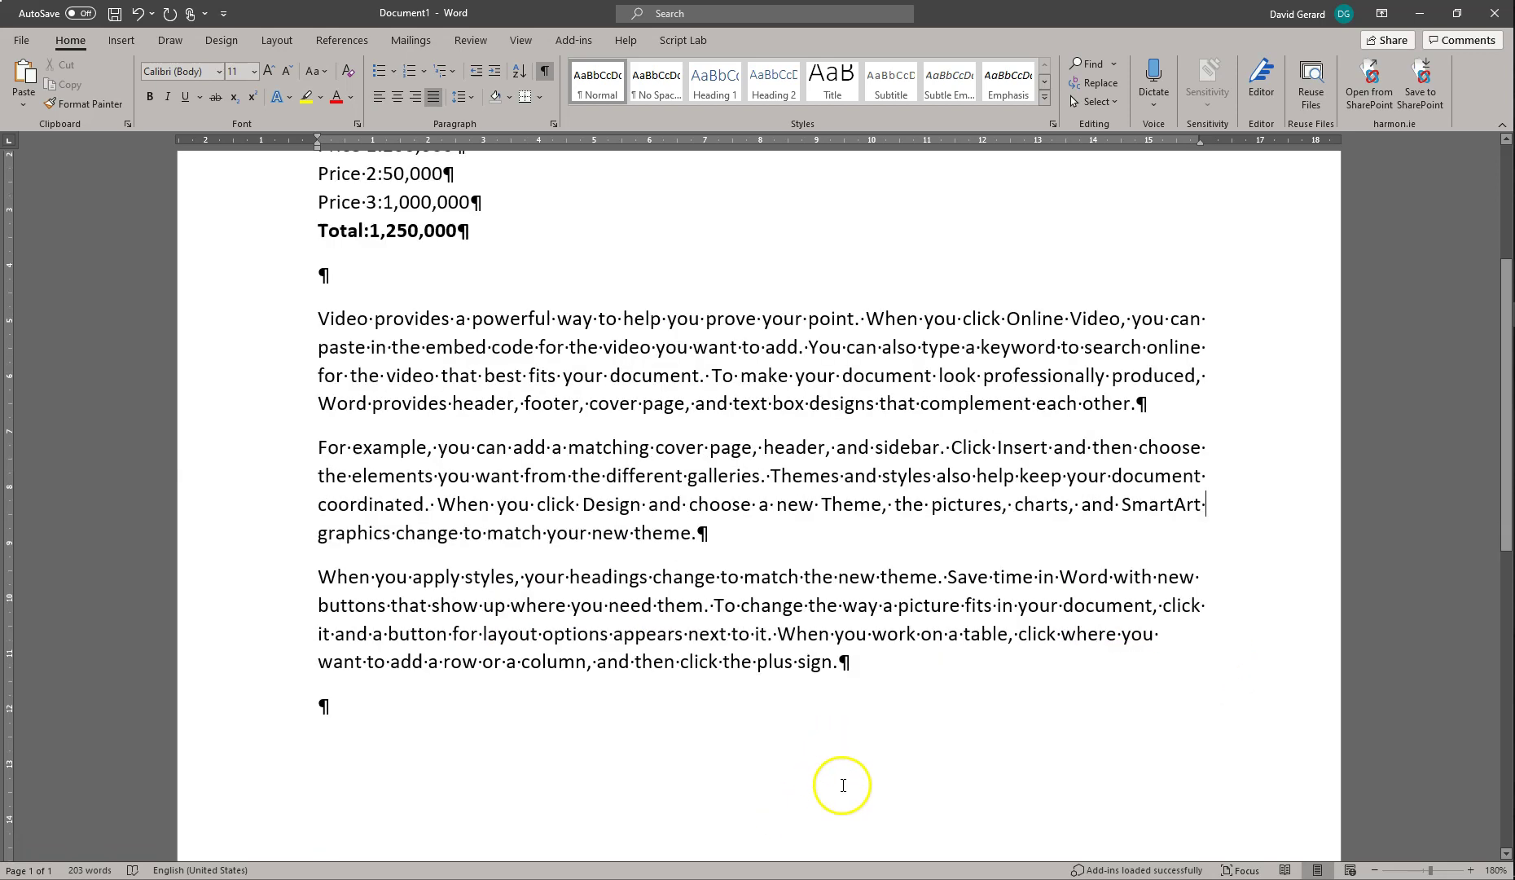
left_click_drag(854, 664, 289, 578)
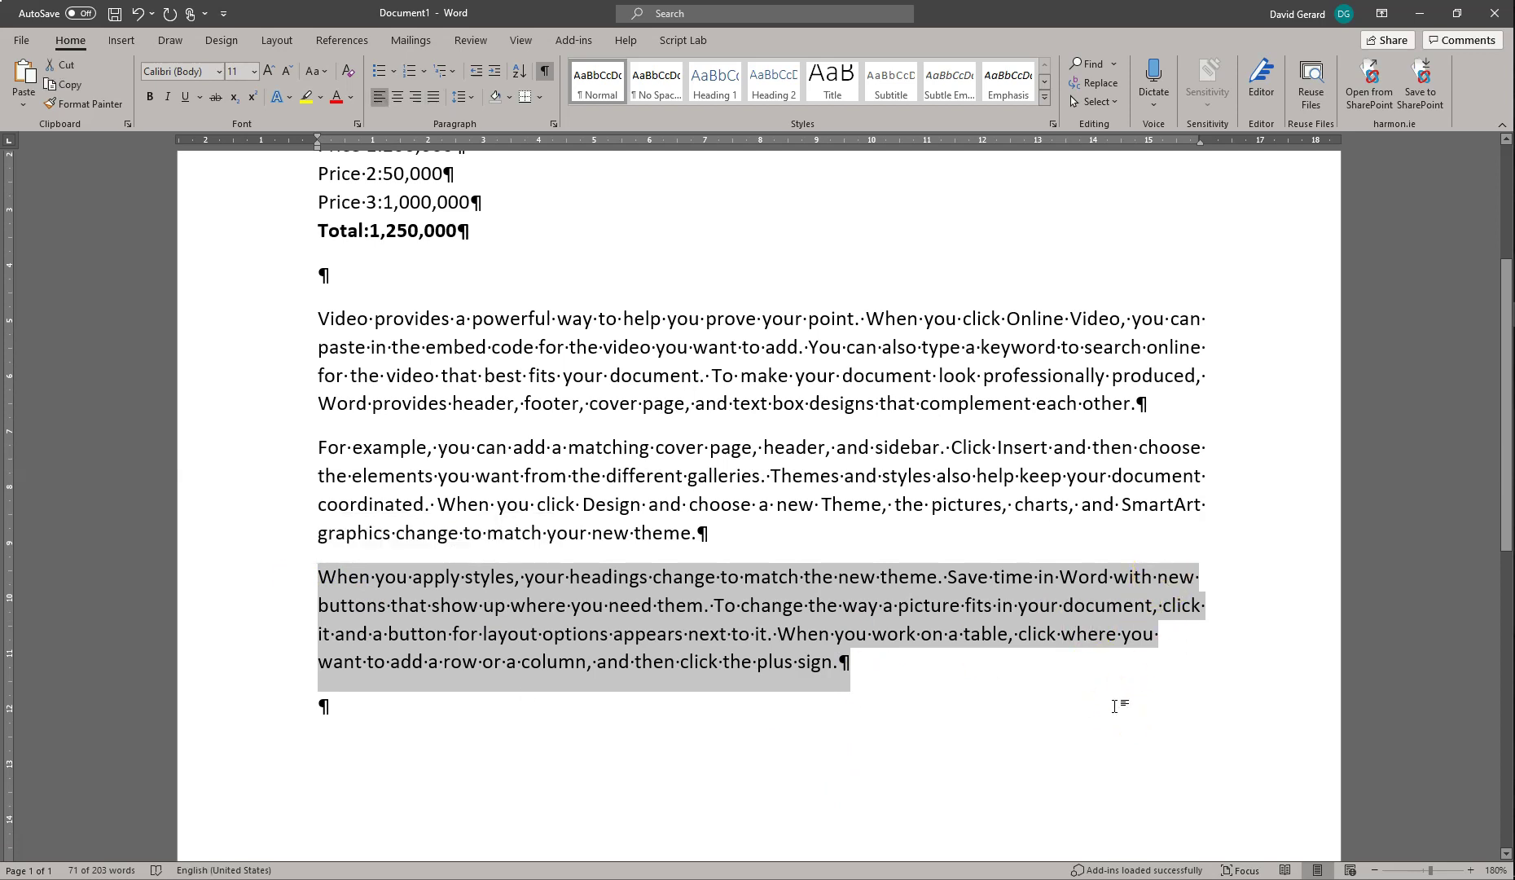
key("ctrl+e")
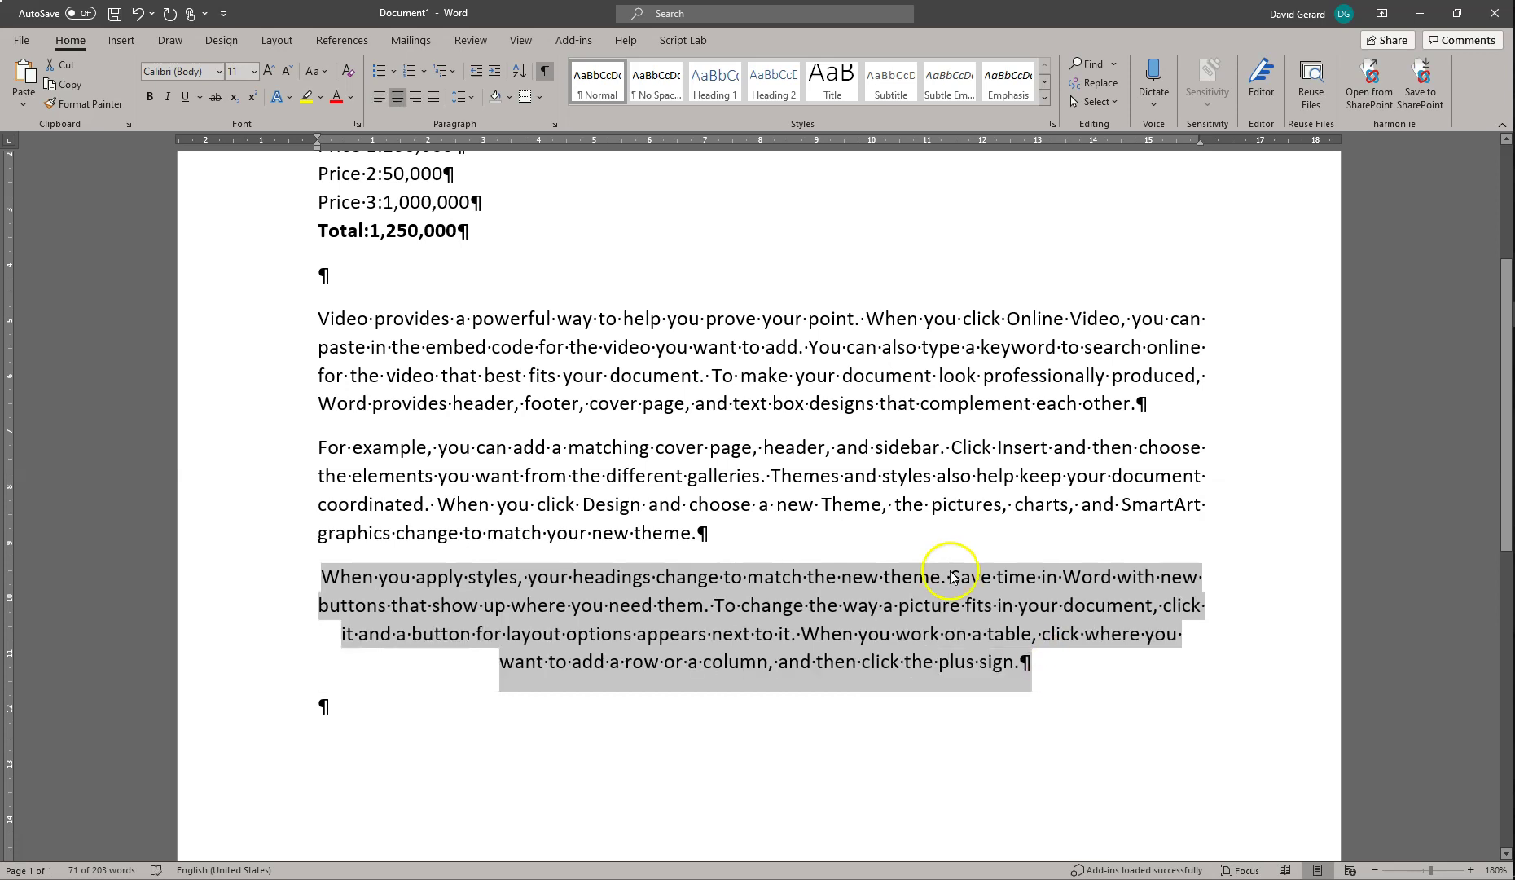
left_click(702, 639)
left_click(708, 580)
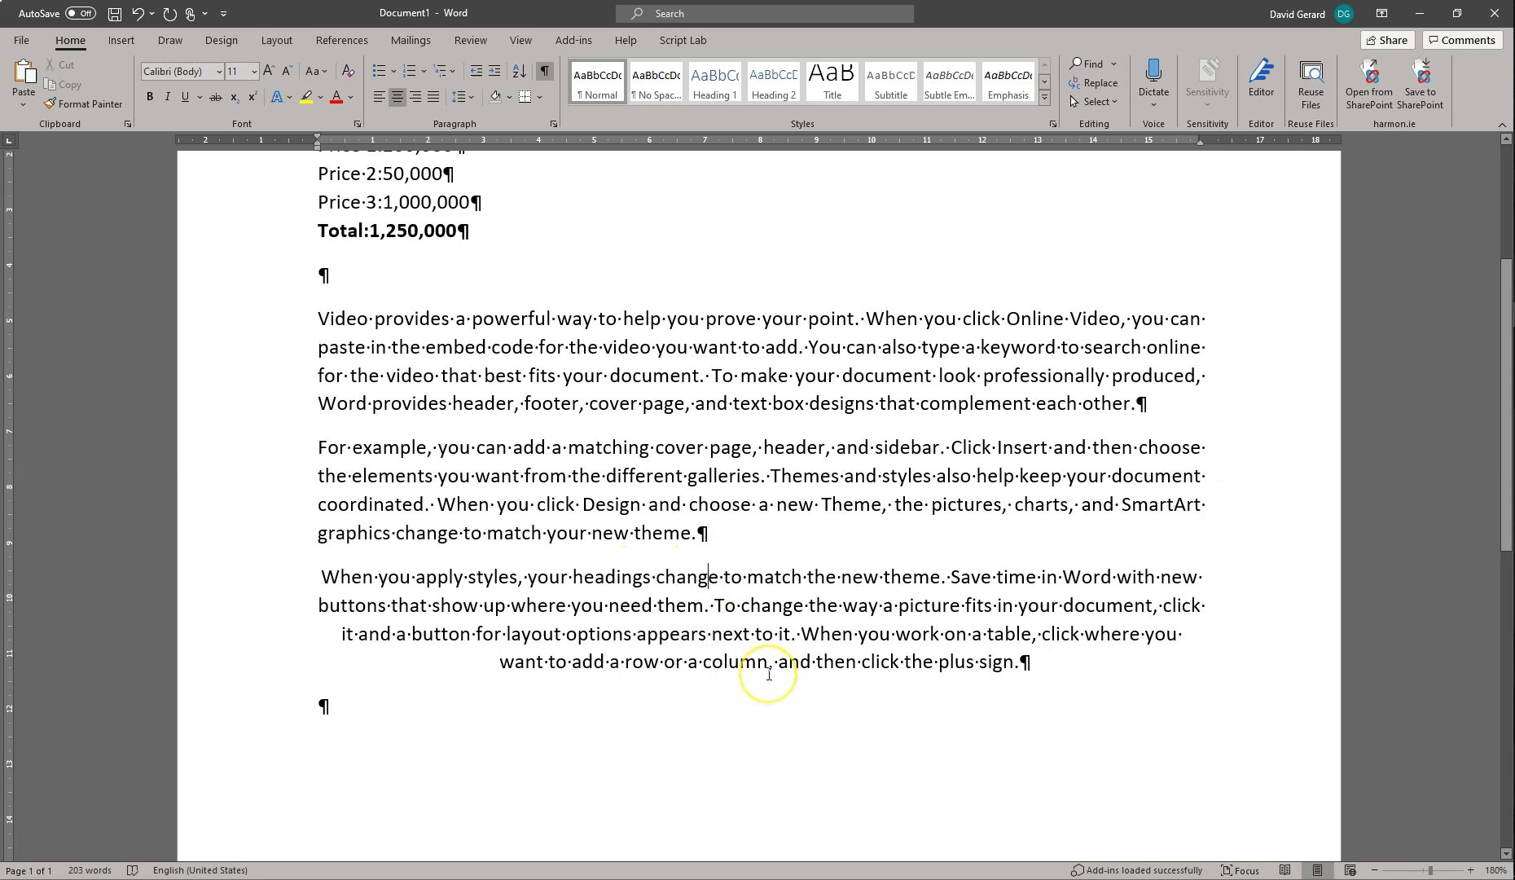
key("ctrl+r")
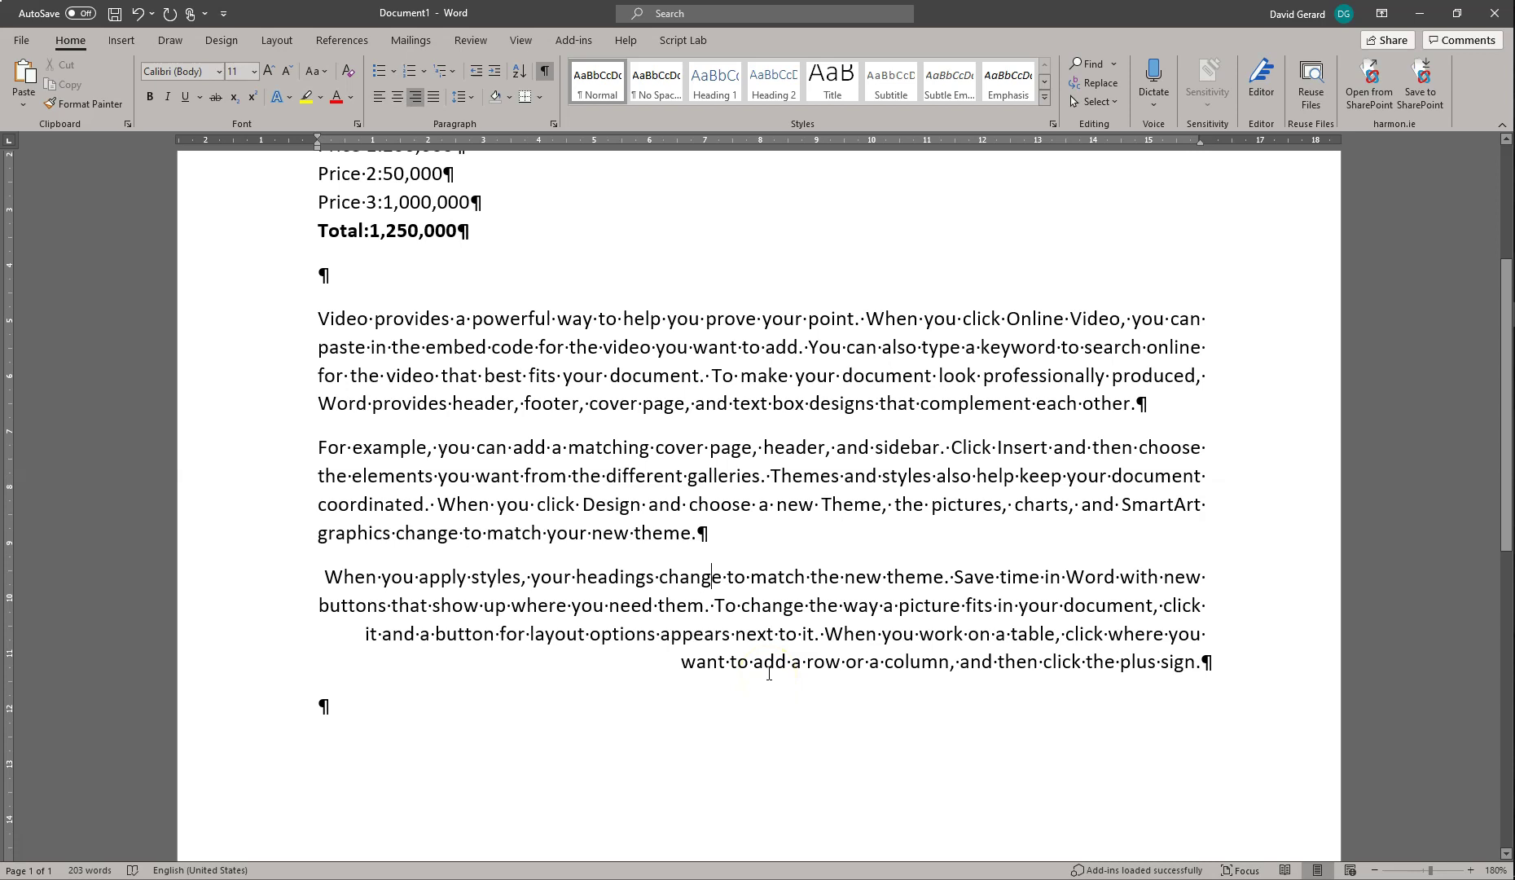
key("ctrl+l")
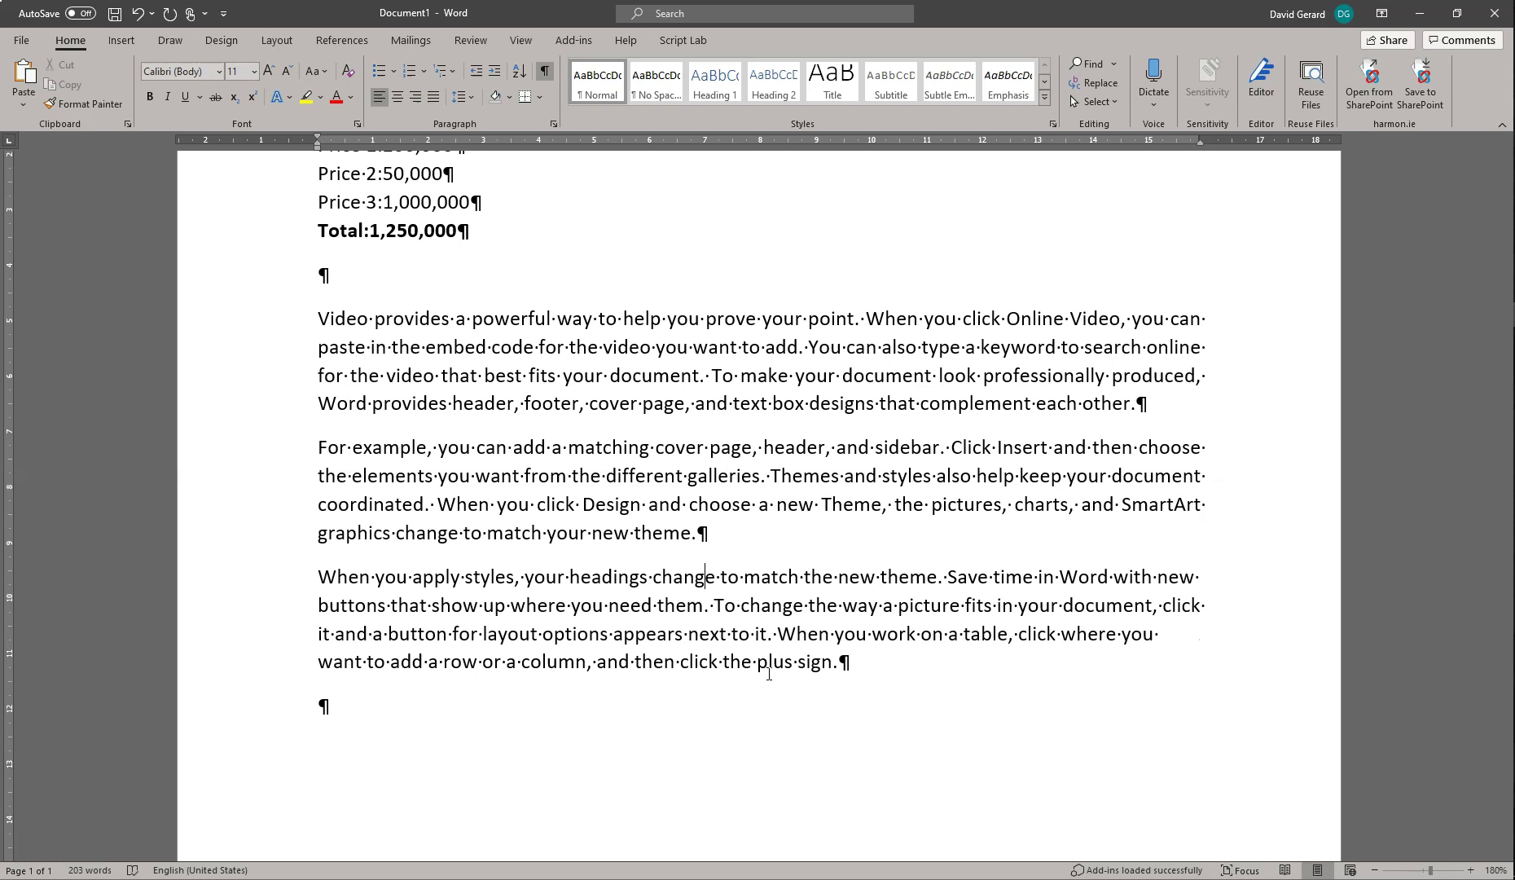
key("ctrl+j")
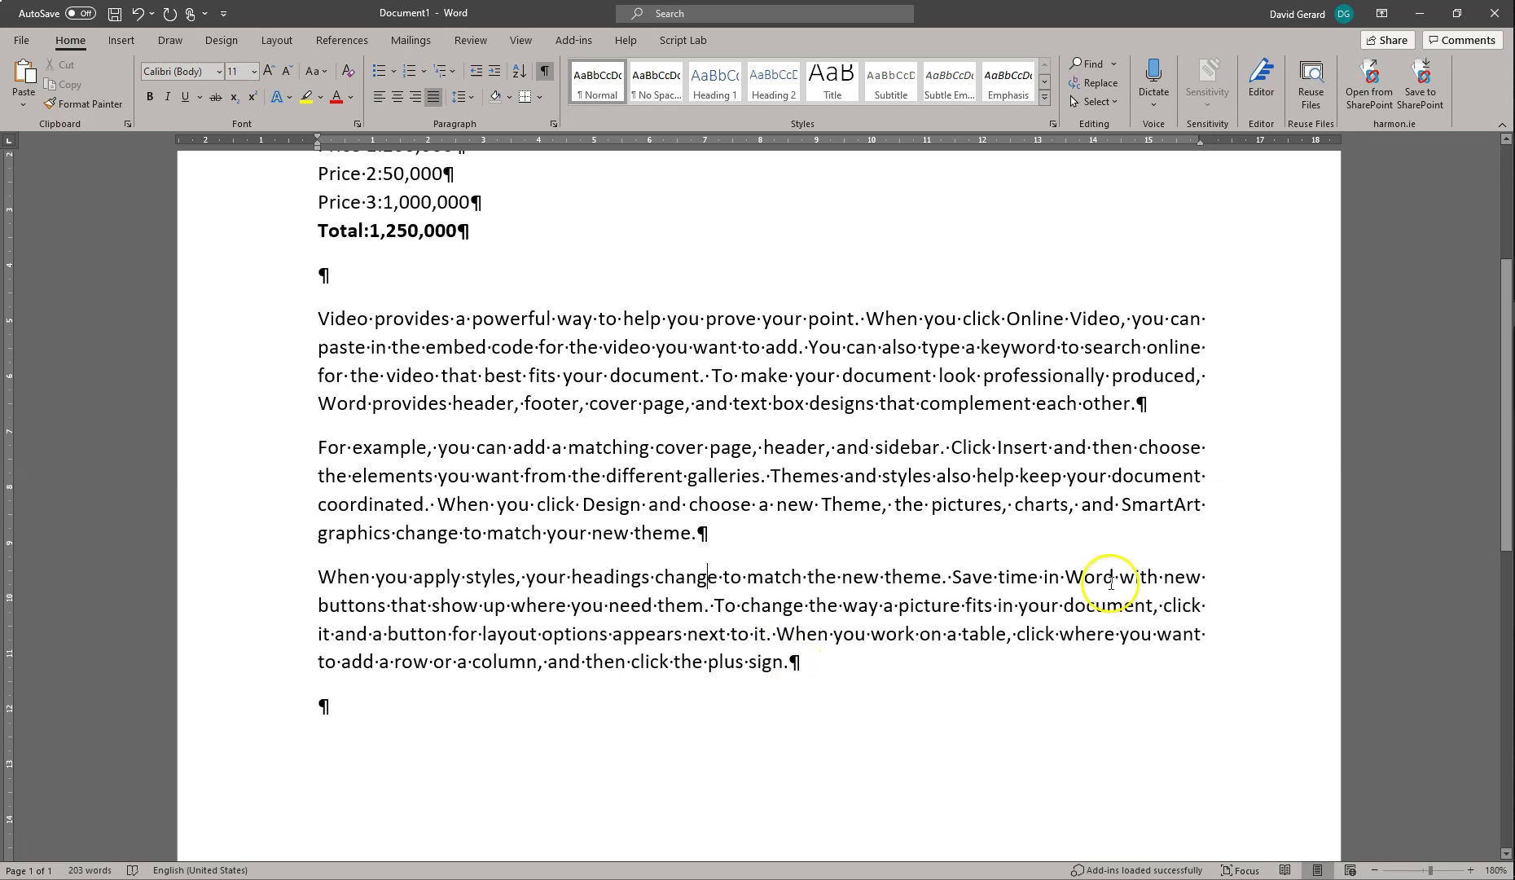
left_click_drag(823, 670, 733, 635)
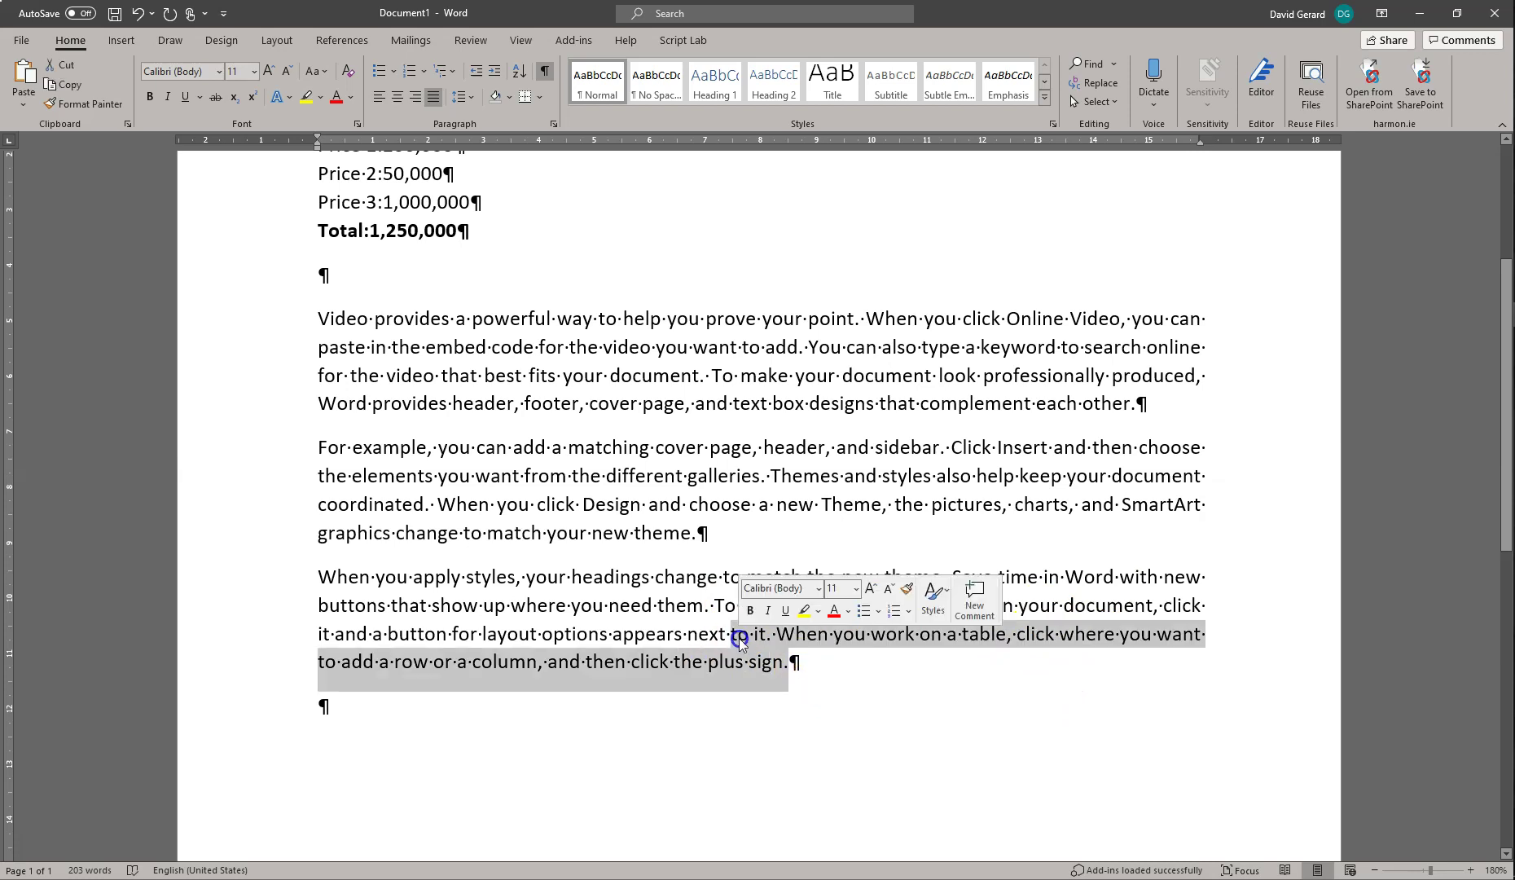
left_click(1202, 576)
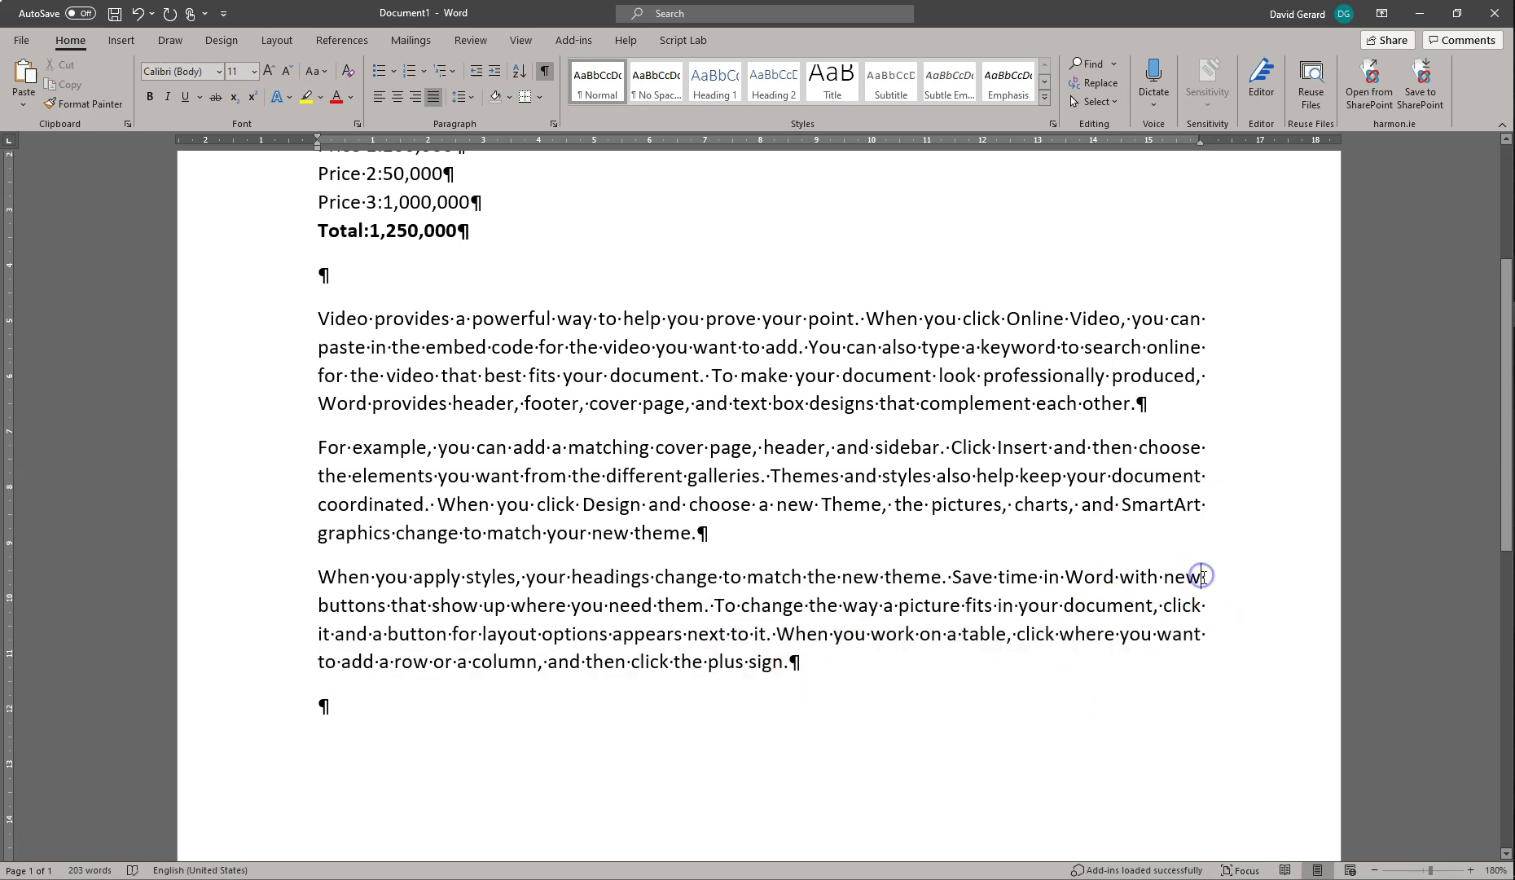
key("ctrl+shift+Down")
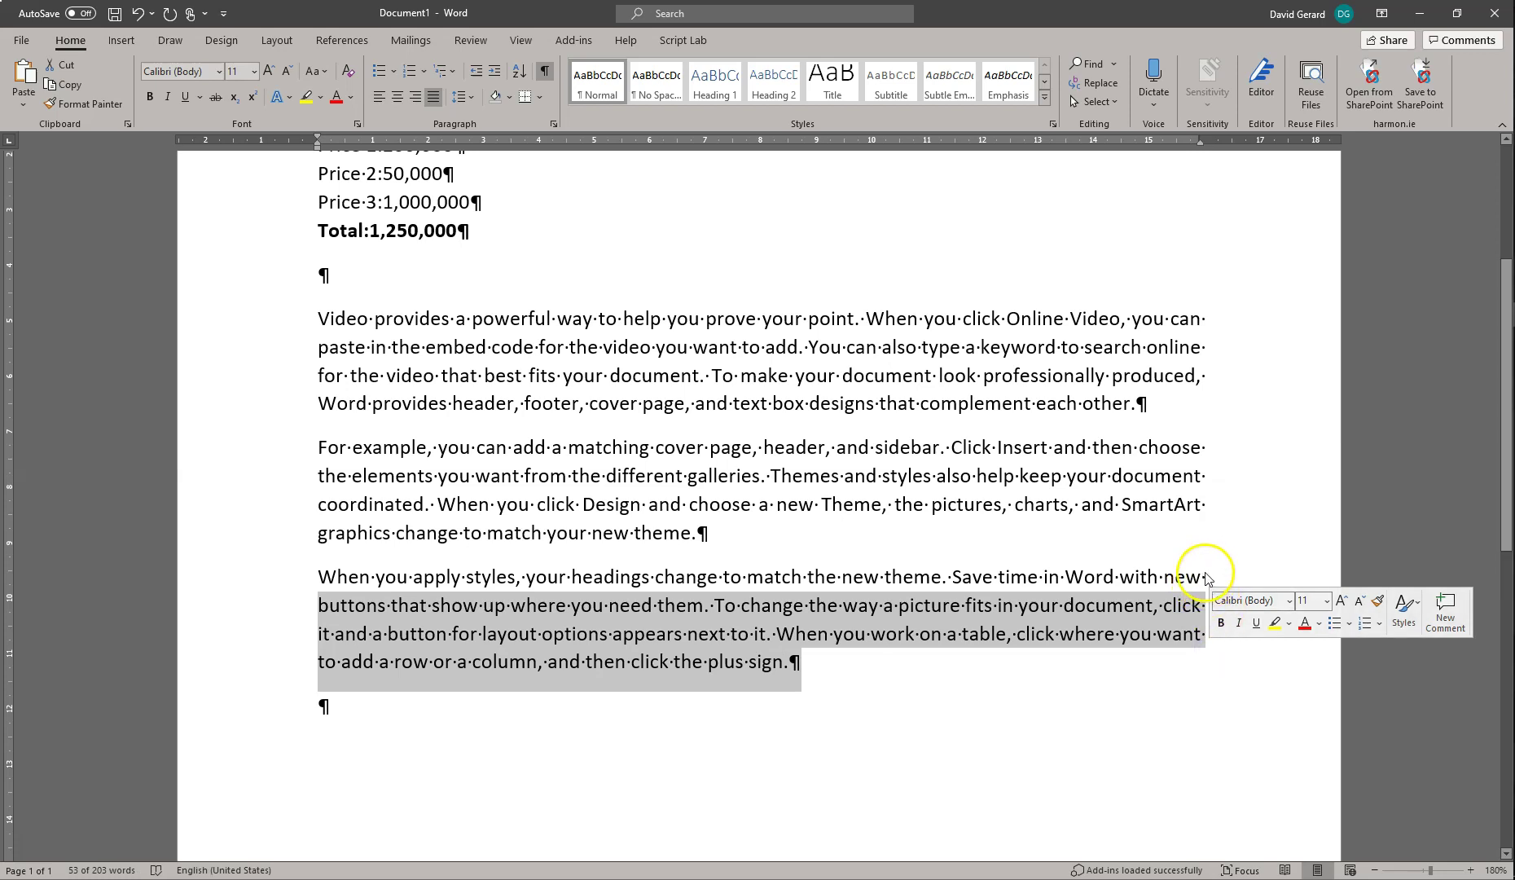
- Indent the start of the "Some text" line by five tab increments
scroll(765, 607, "up", 3)
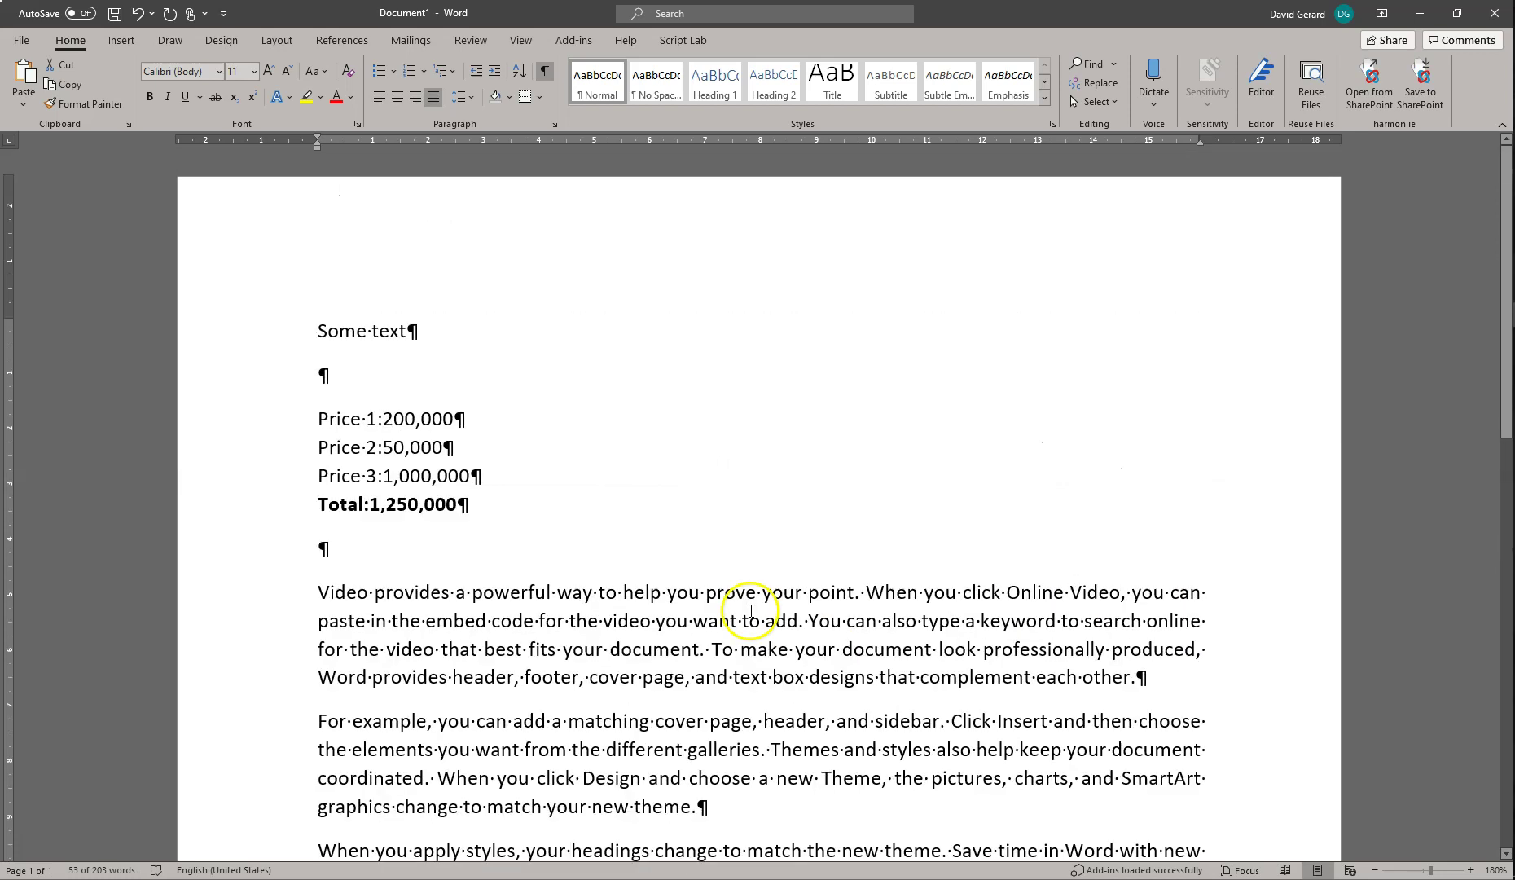
left_click(383, 416)
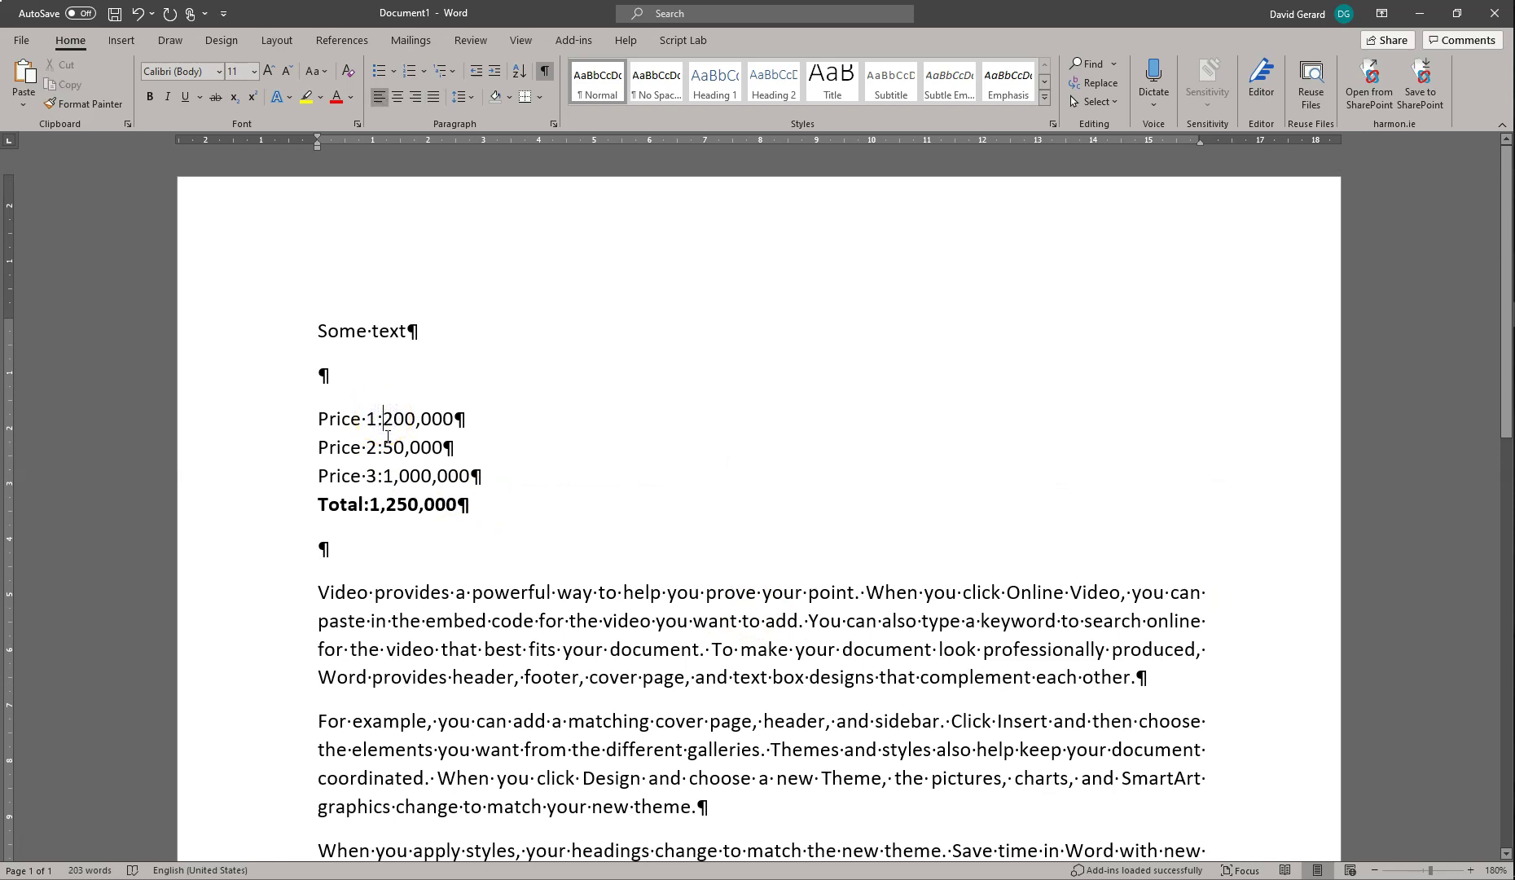
left_click(316, 331)
key("Tab")
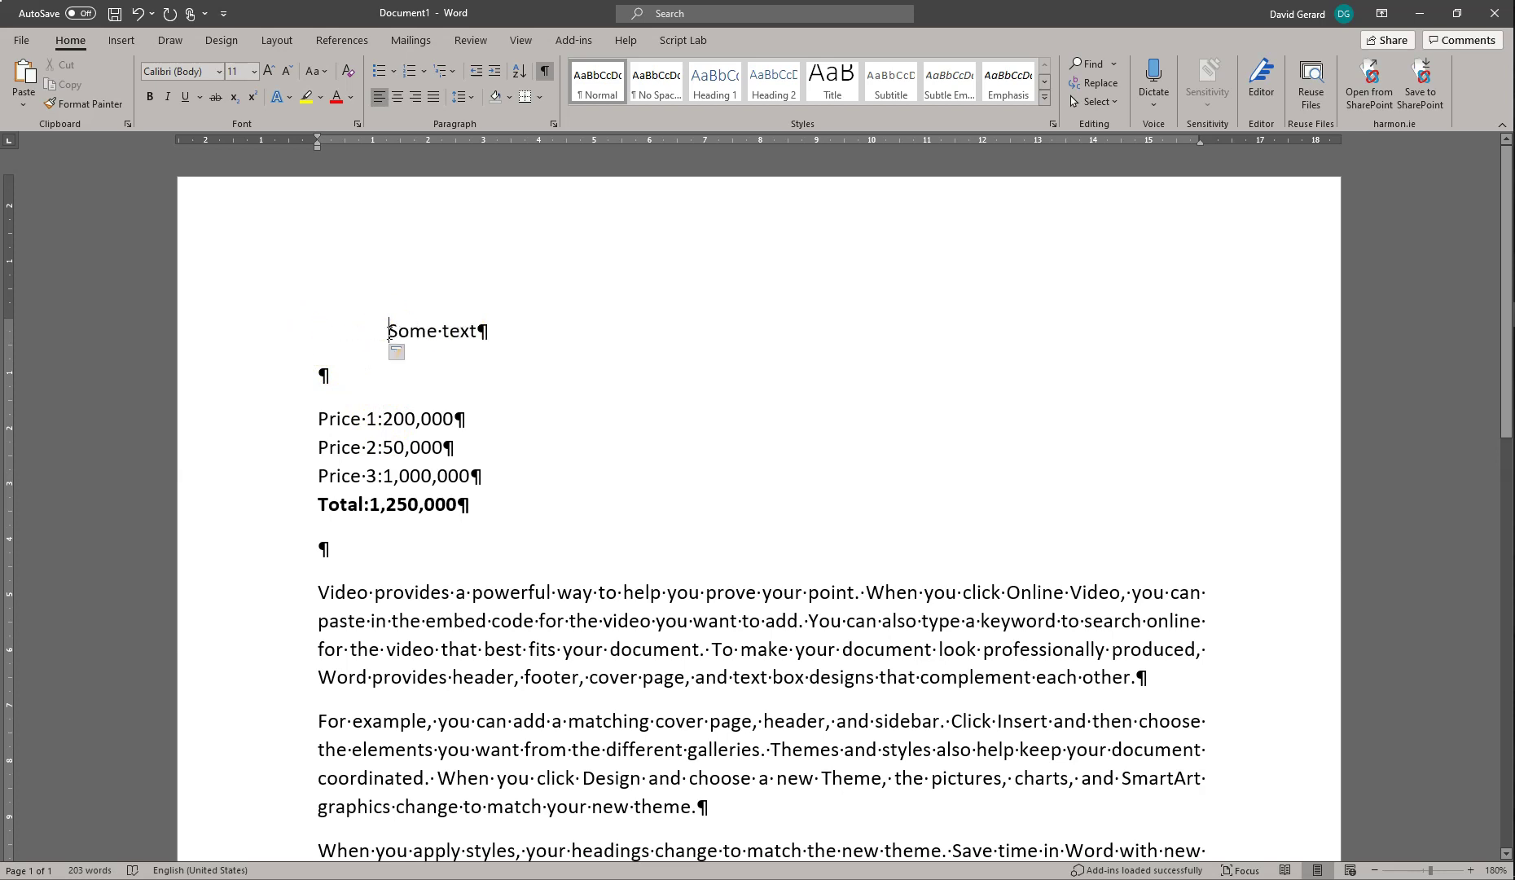
key("Tab")
key("Tab")
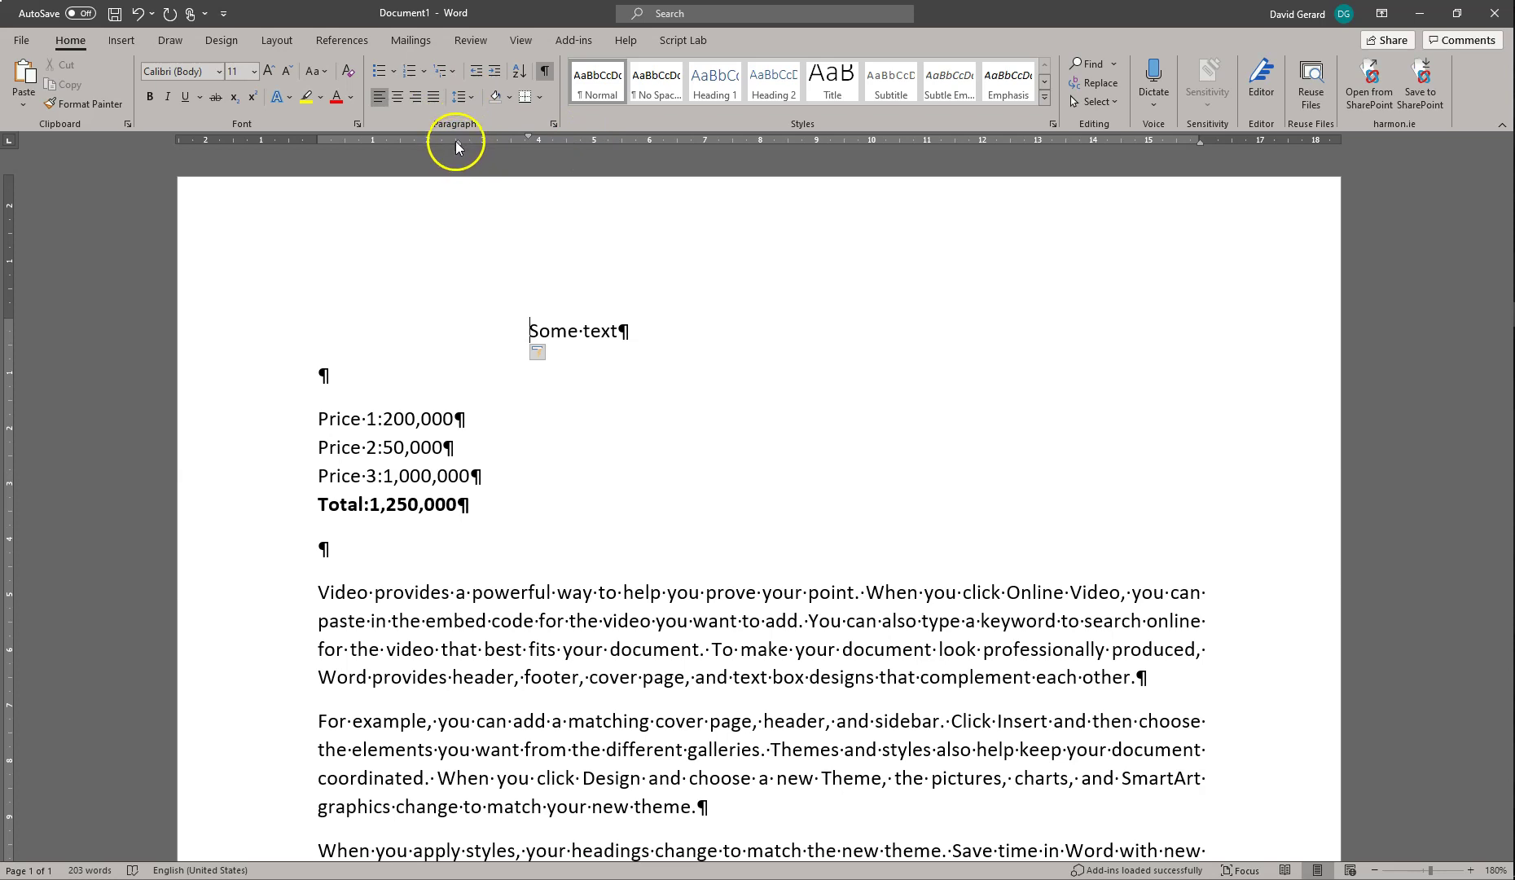
mouse_move(457, 148)
left_mouse_down()
mouse_move(560, 146)
mouse_move(528, 147)
left_mouse_up()
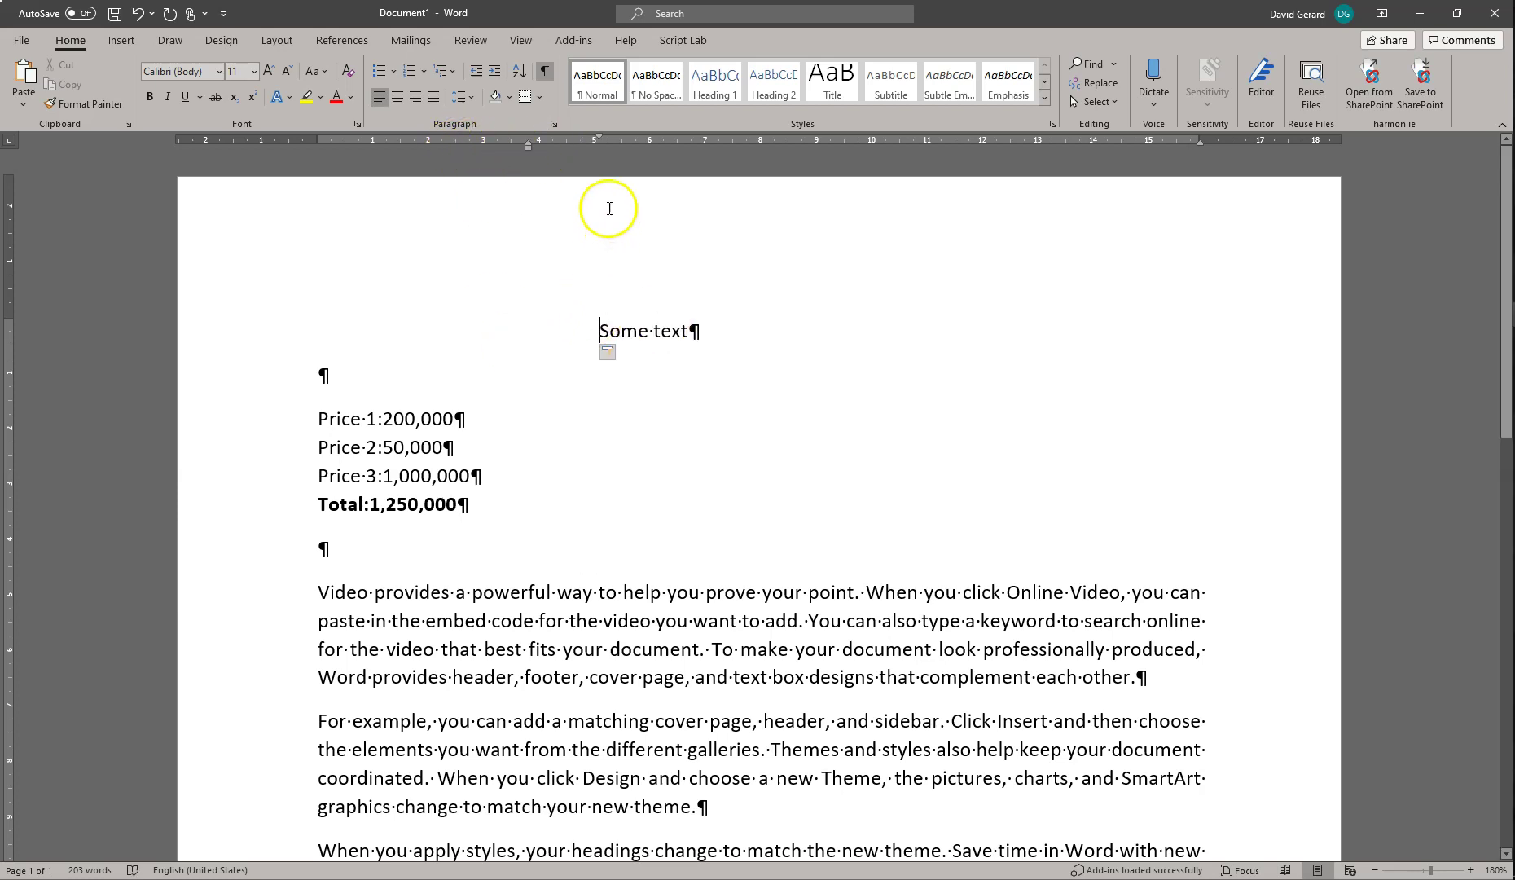
key("ctrl+m")
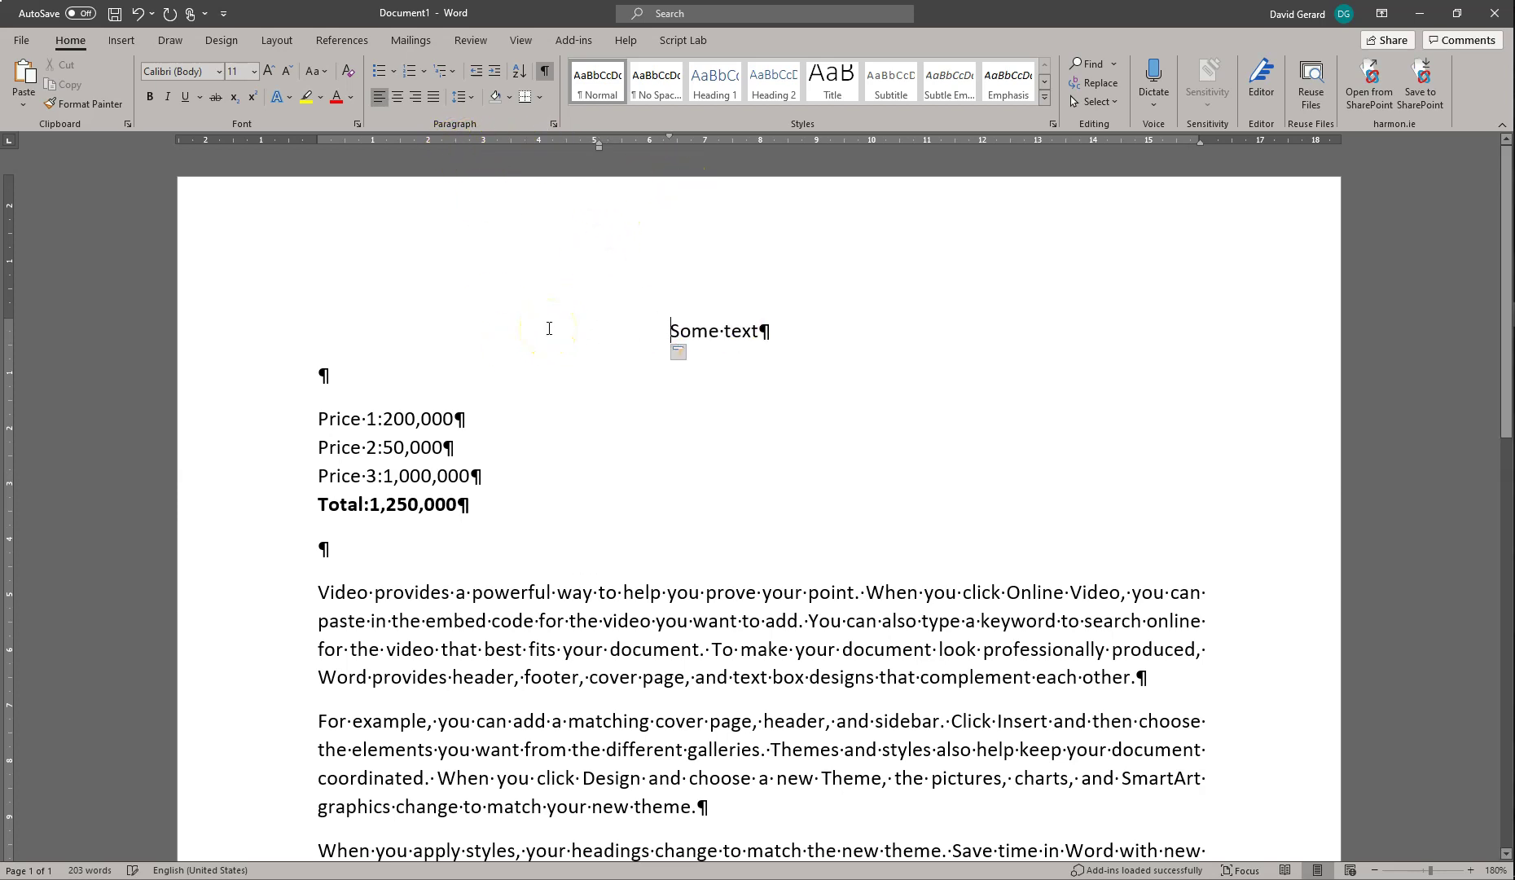
- Hide and reshow the formatting marks, and remove the entire indent from the "Some text" line
left_click(545, 71)
left_click(545, 70)
key("BackSpace")
key("BackSpace")
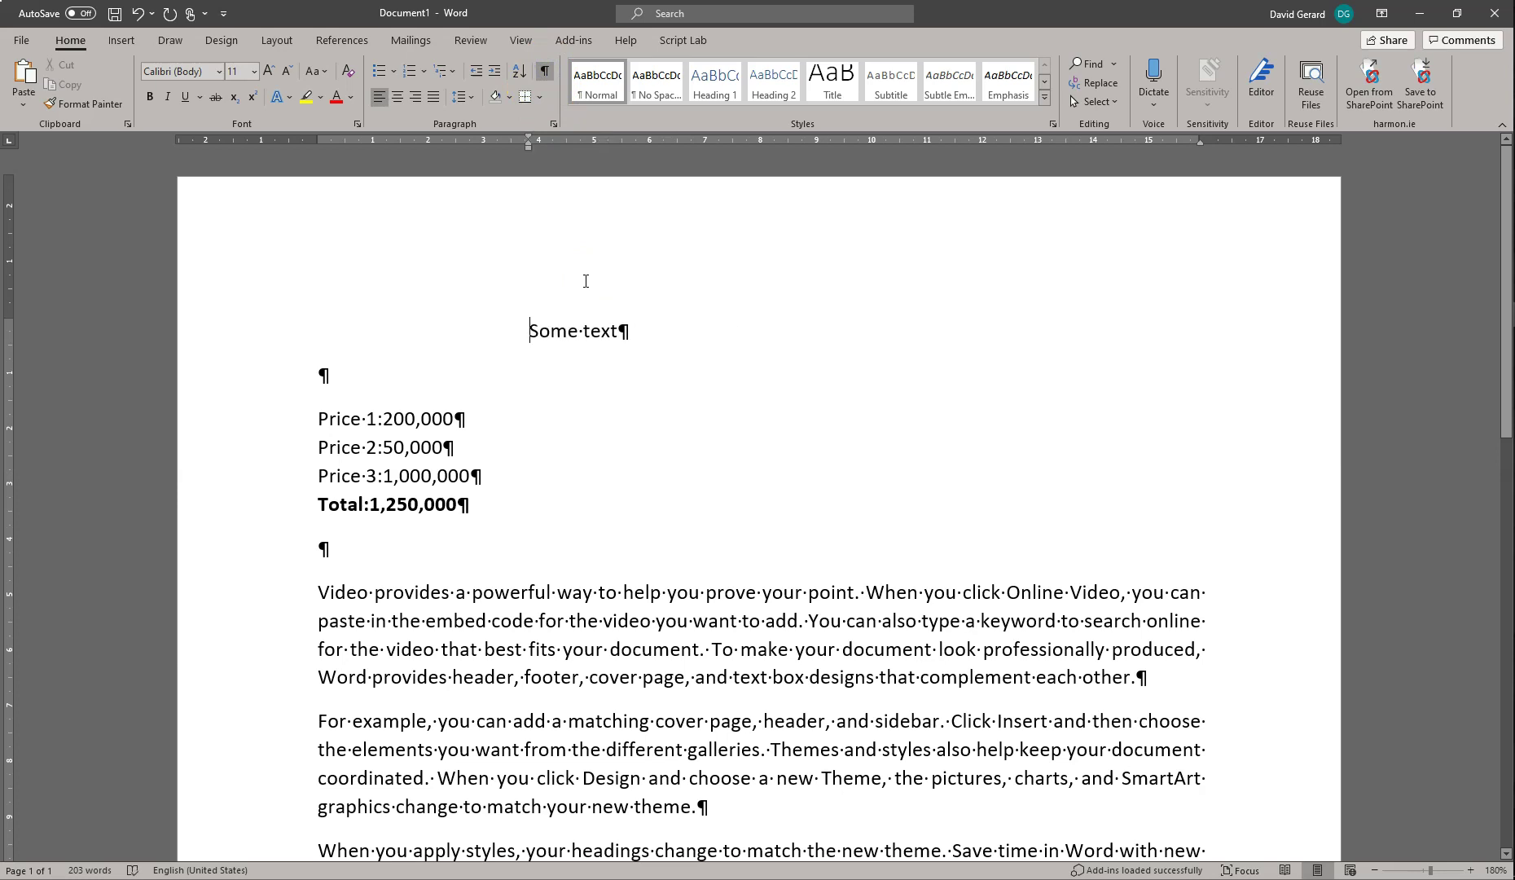
key("BackSpace")
key("BackSpace")
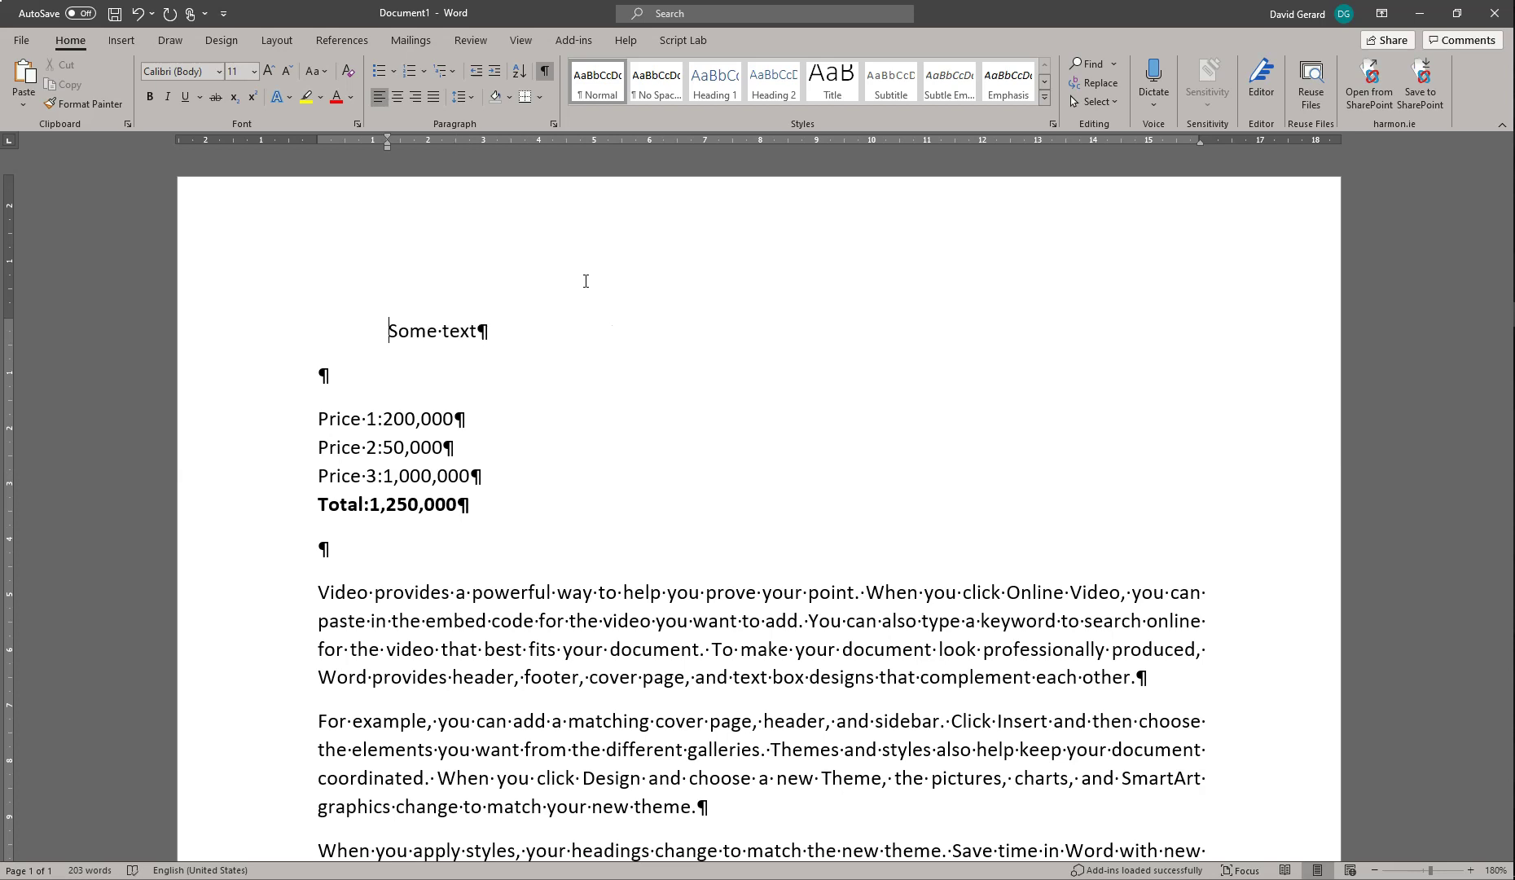
key("BackSpace")
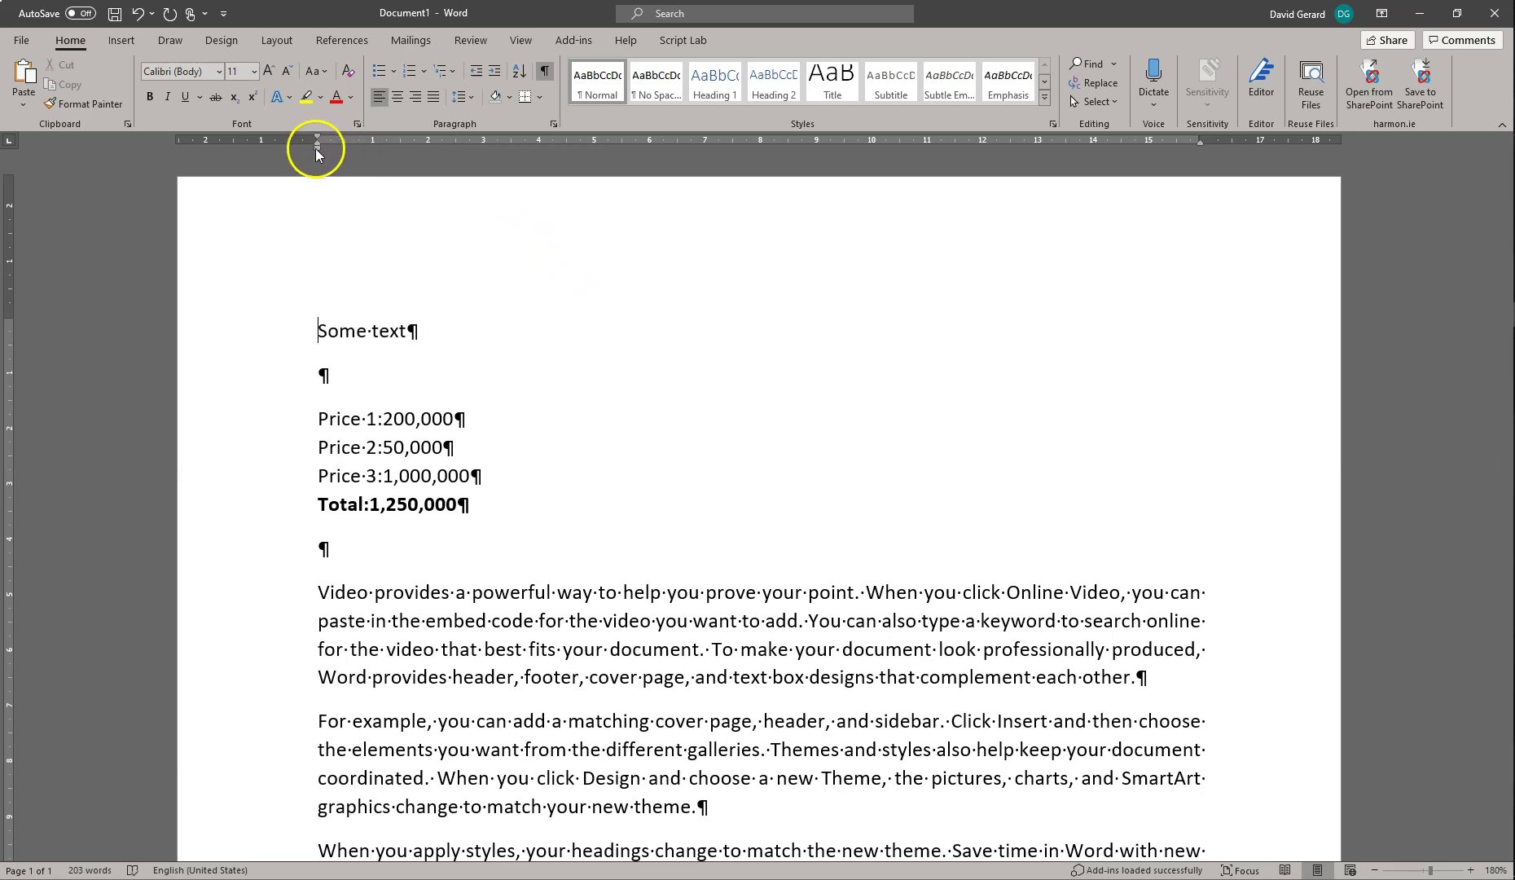
- Move the "Some text" line's left indent to about 4 on the ruler and back to zero, and center and left-align the line
left_click_drag(316, 147, 540, 144)
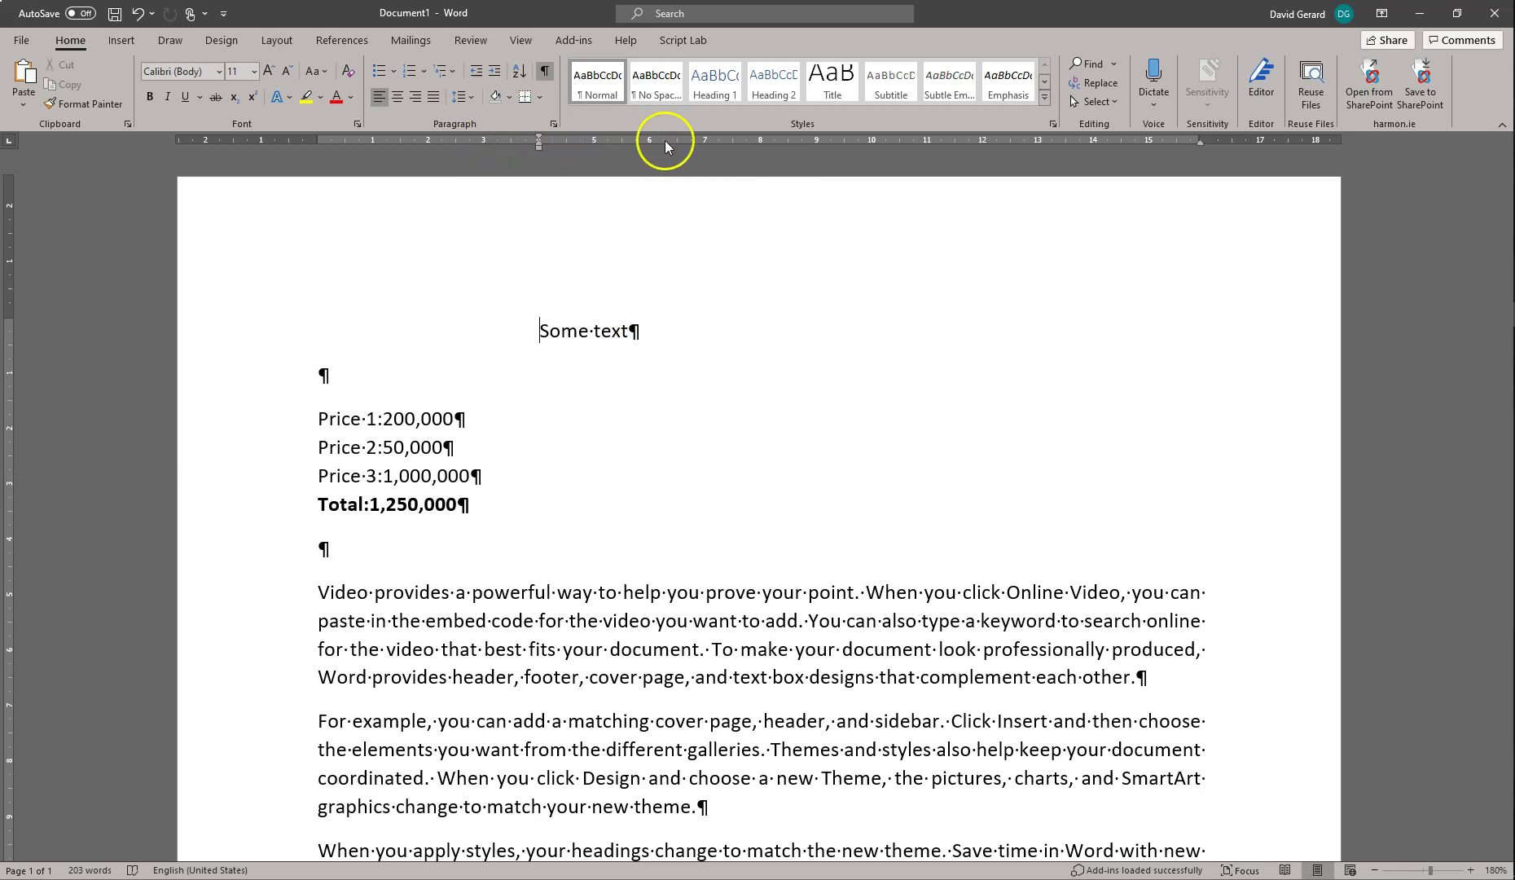
mouse_move(538, 148)
left_mouse_down()
mouse_move(304, 150)
mouse_move(322, 149)
left_mouse_up()
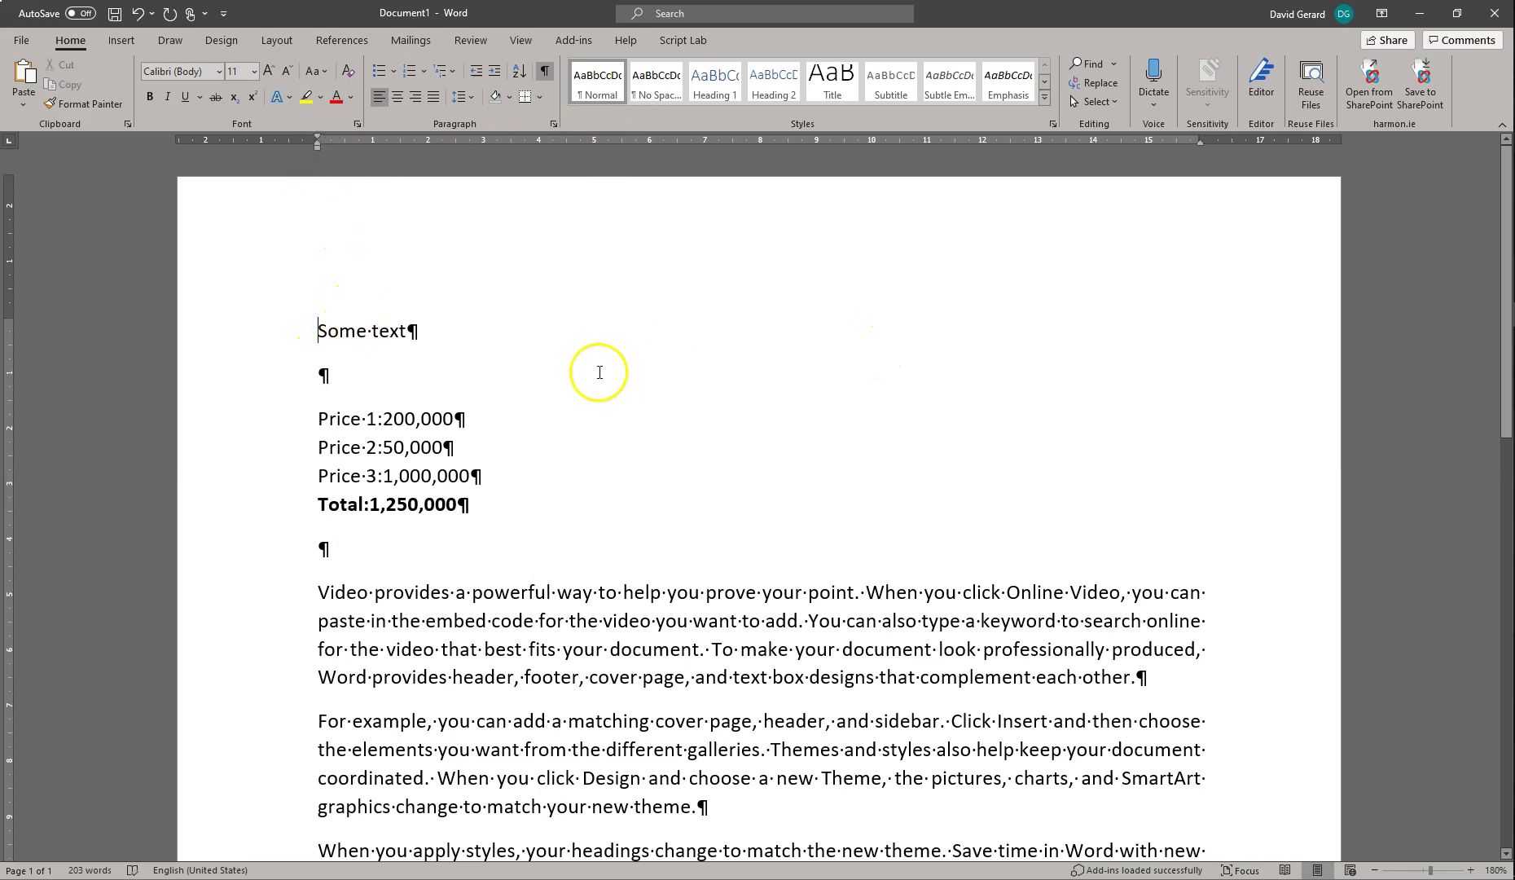
key("ctrl+e")
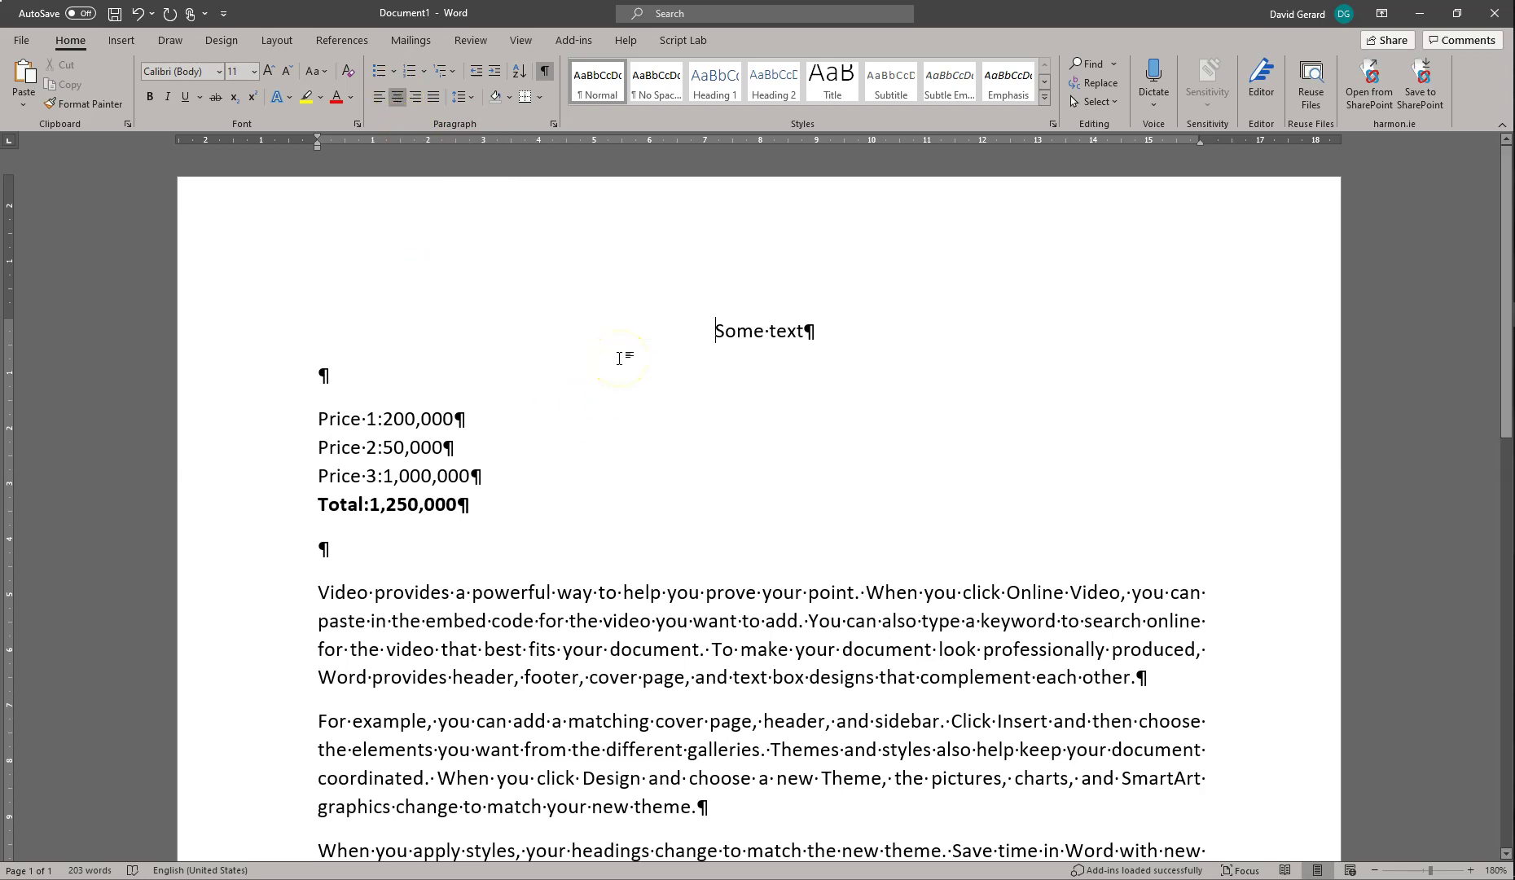
key("ctrl+l")
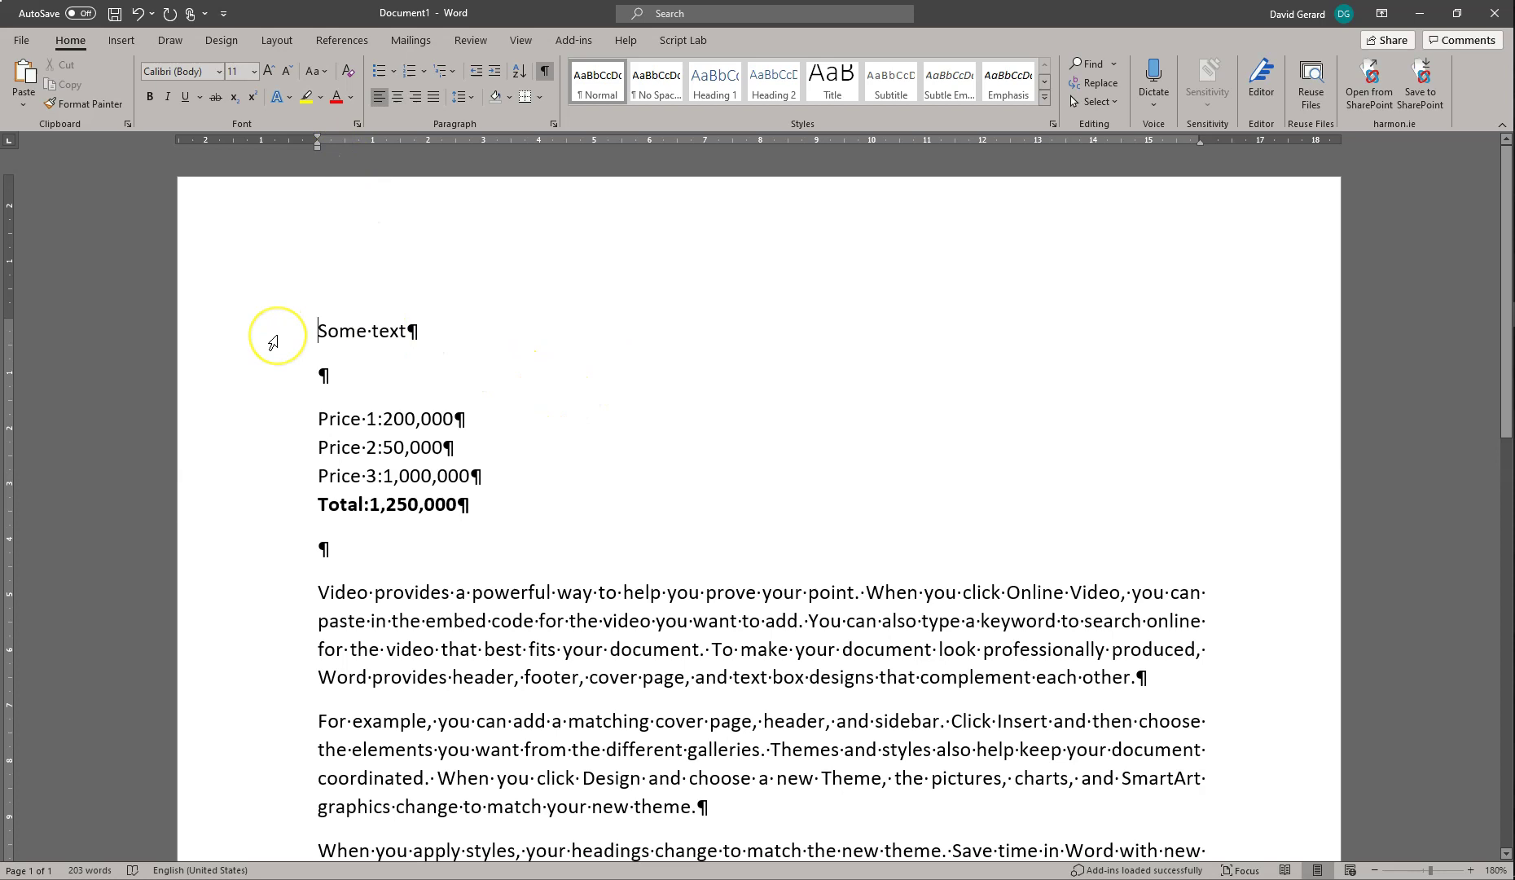
- Indent the "Some text" line by three tab increments and remove the indent again
key("Tab")
key("Tab")
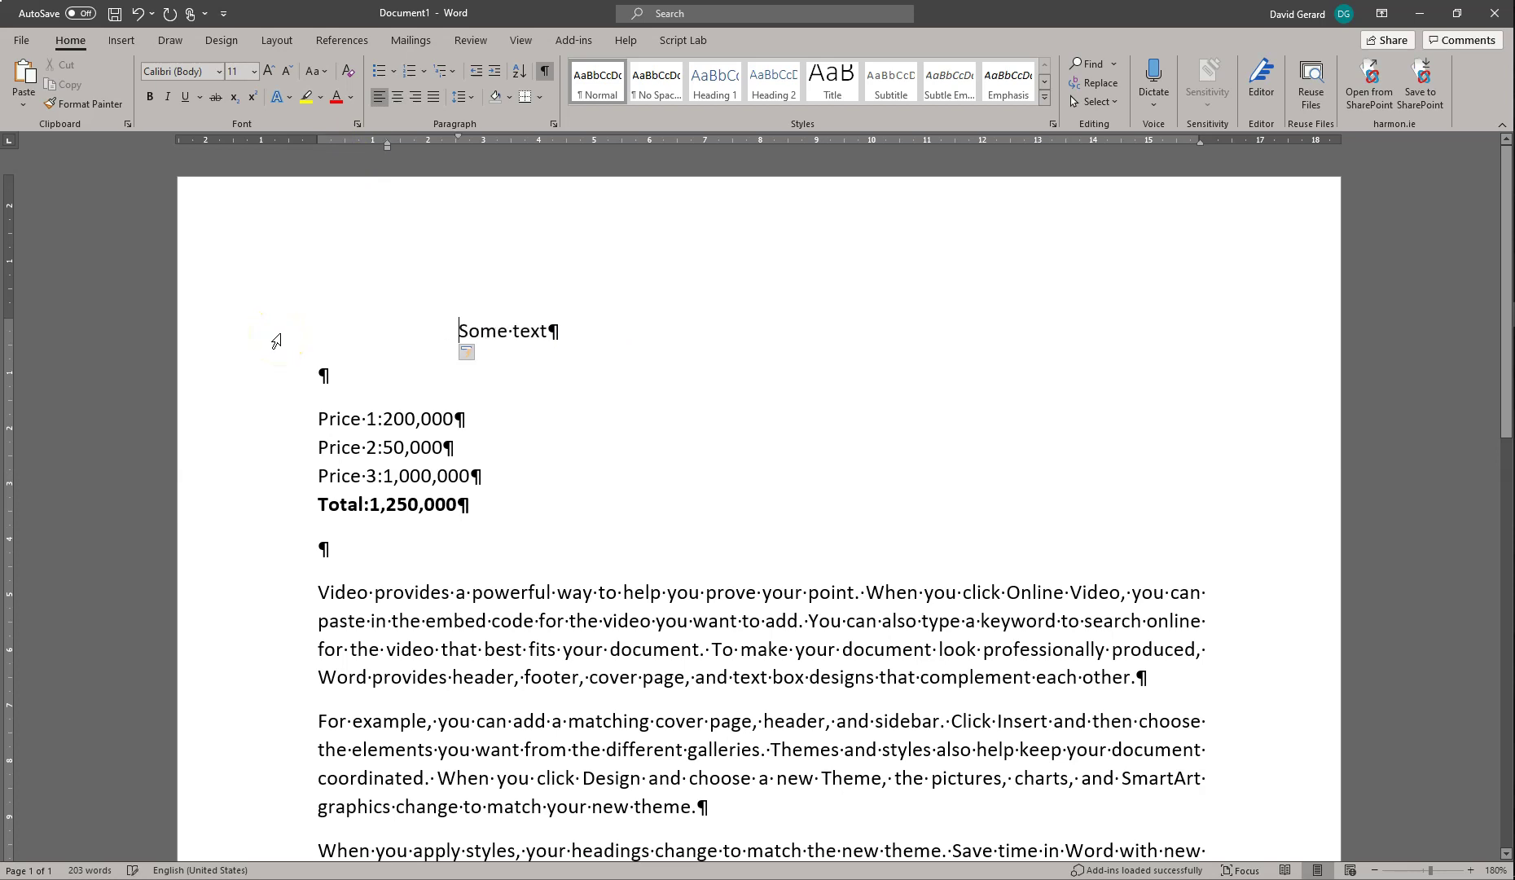
key("Tab")
key("BackSpace")
key("BackSpace")
key("BackSpace")
- Insert two tabs between the label and the amount on the Price 1, Price 2, Price 3 and Total lines
left_click(383, 418)
key("Tab")
key("Tab")
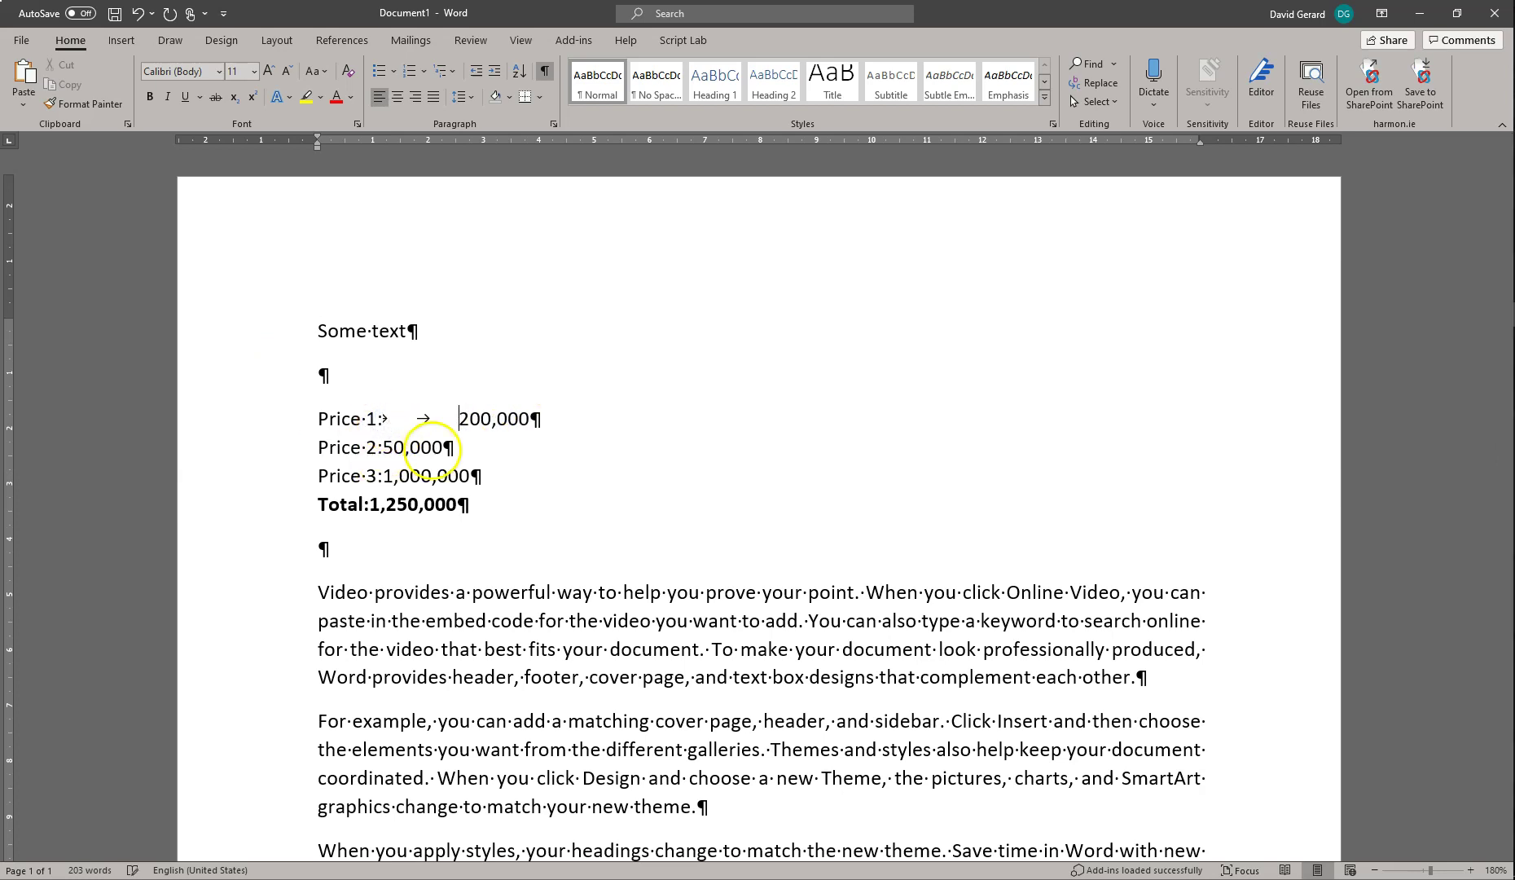
left_click(383, 447)
key("Tab")
key("Tab")
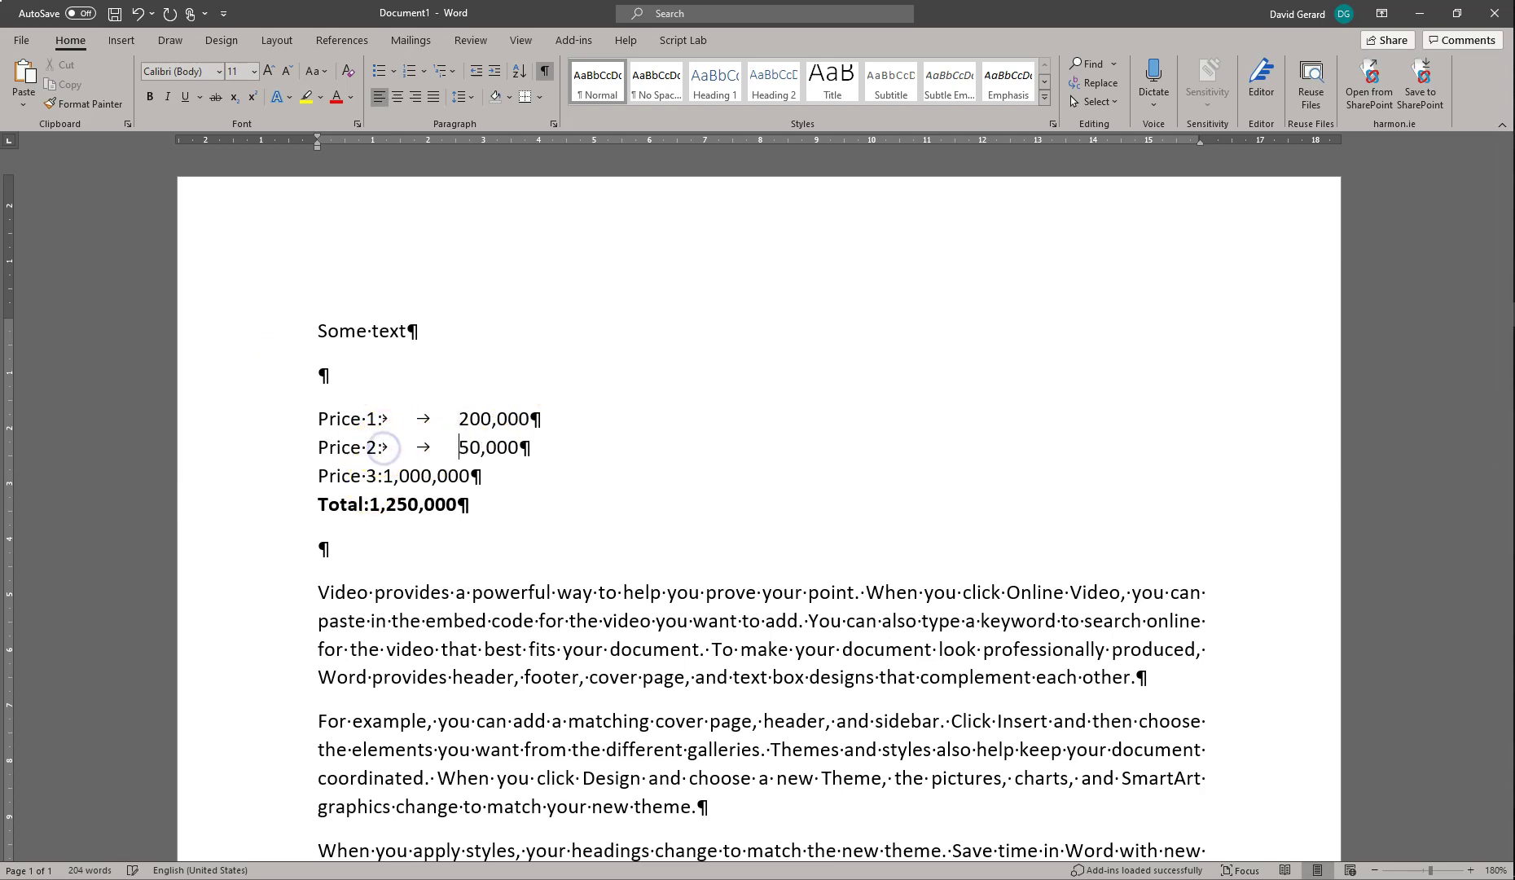
left_click(380, 476)
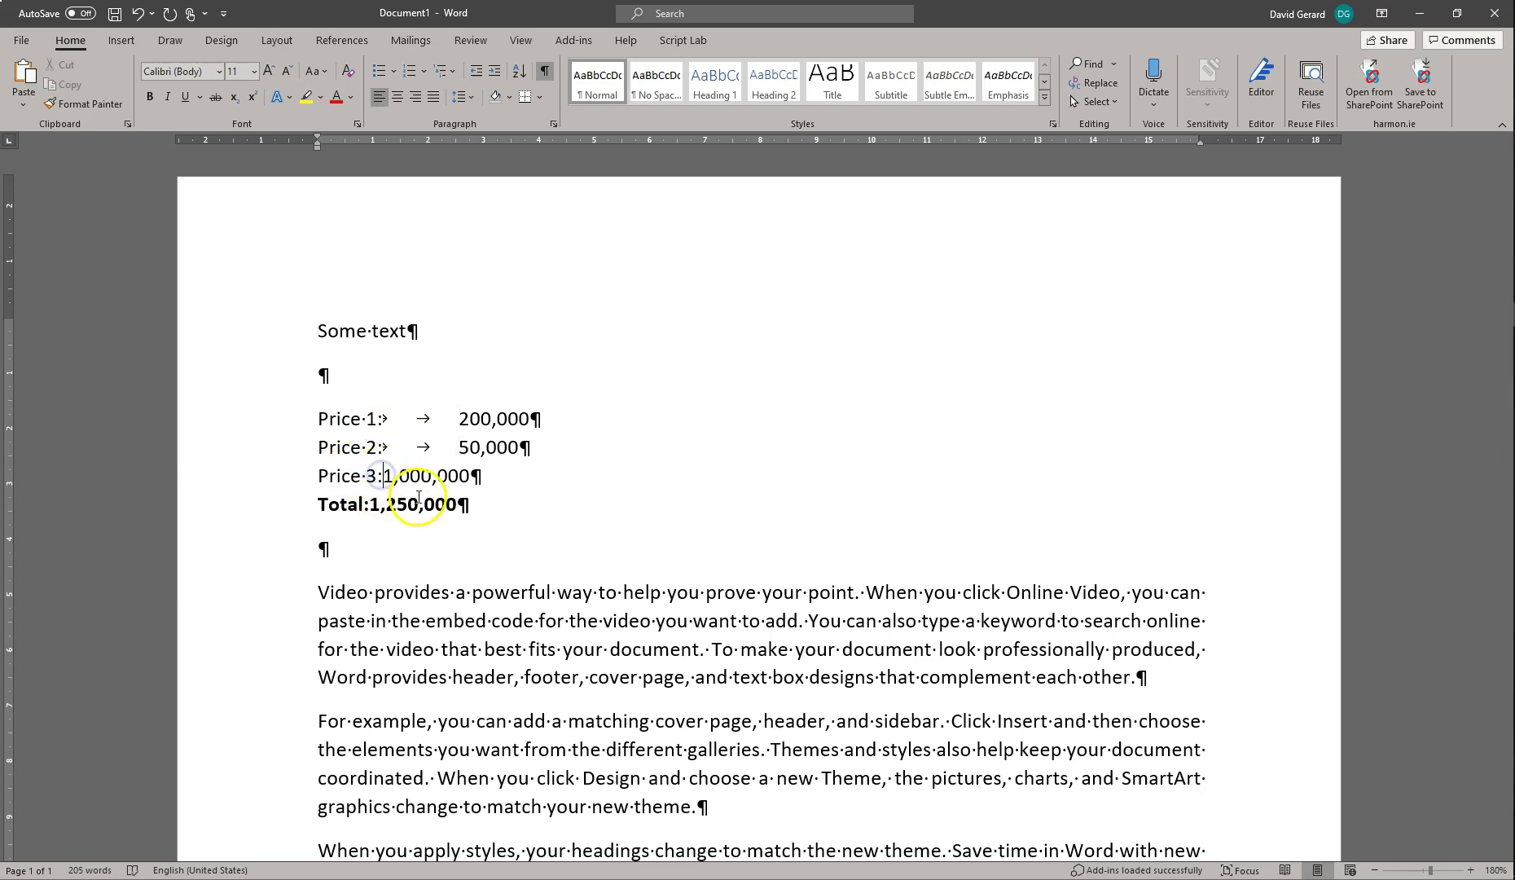
key("Tab")
key("Tab")
left_click(387, 505)
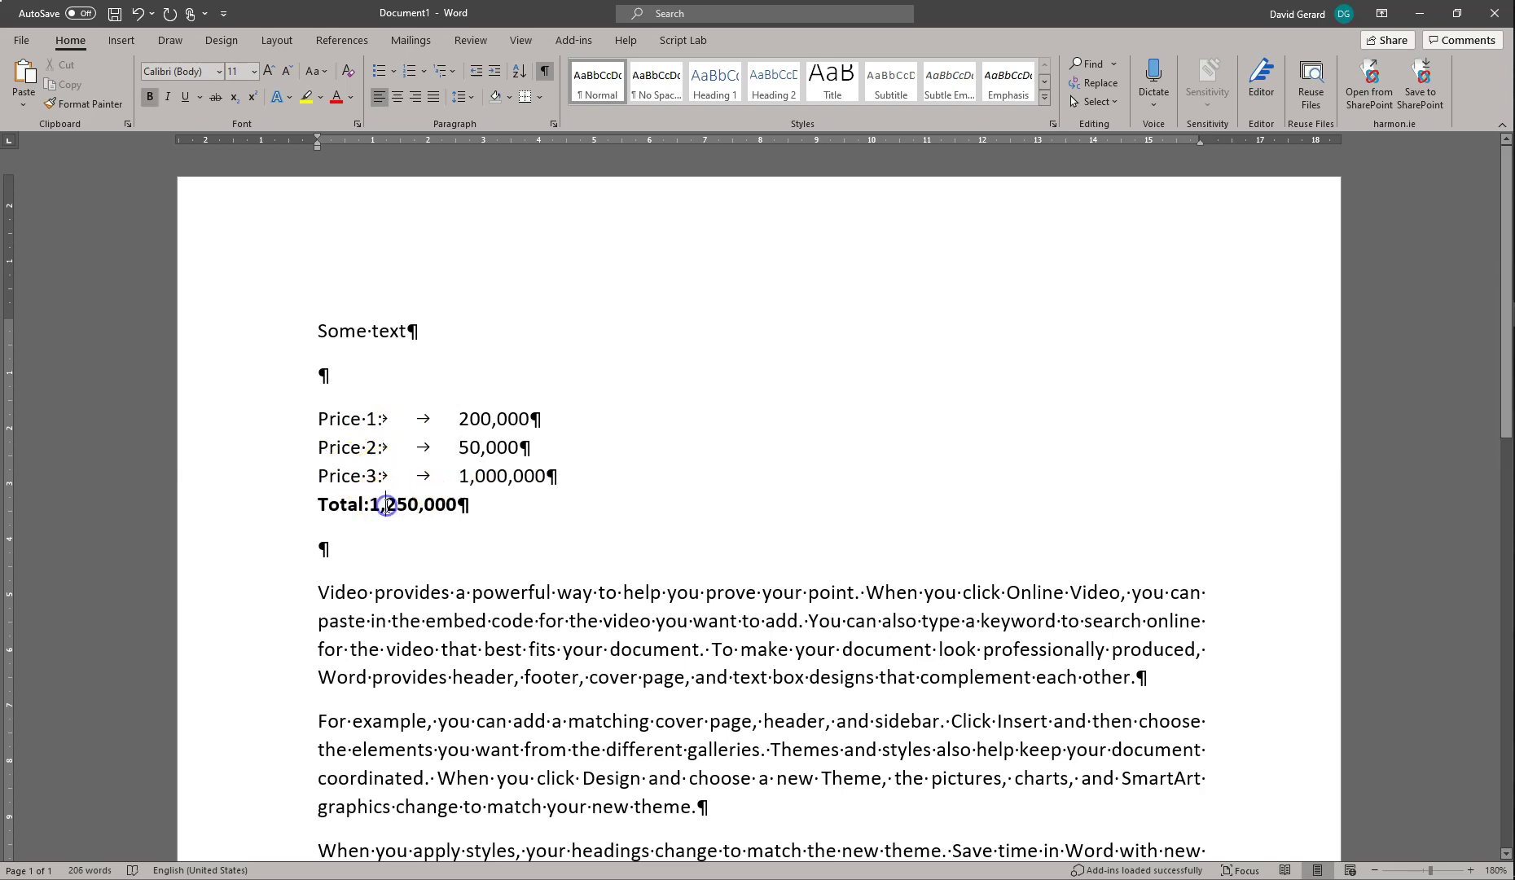
key("Tab")
key("Tab")
- Highlight the second tab mark on the Price 1 line, and hide and reshow the formatting marks
left_click_drag(432, 419, 399, 415)
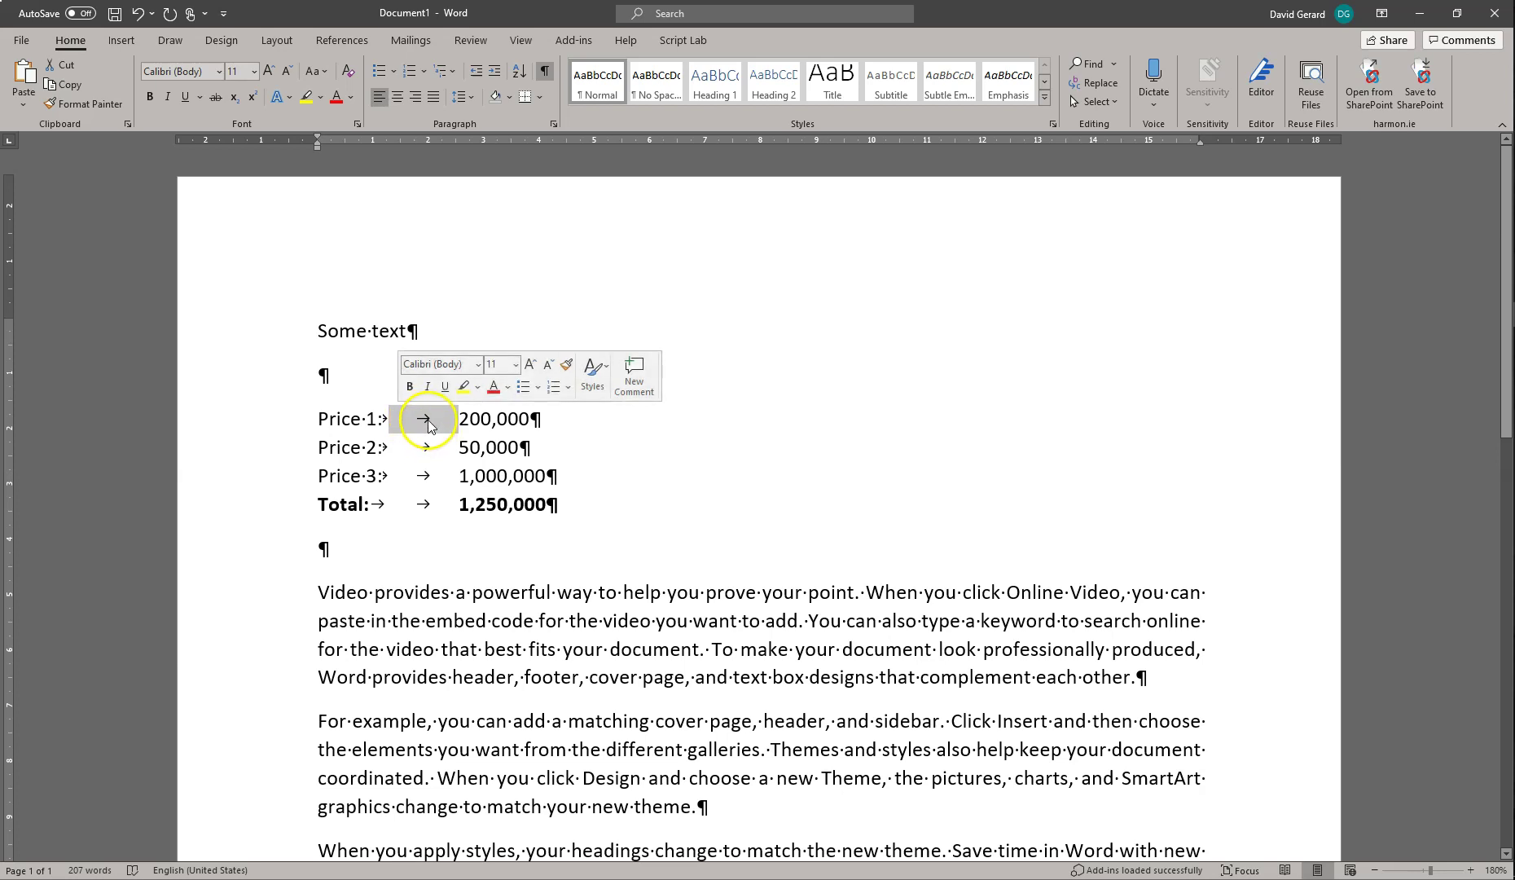
left_click(544, 71)
left_click(544, 72)
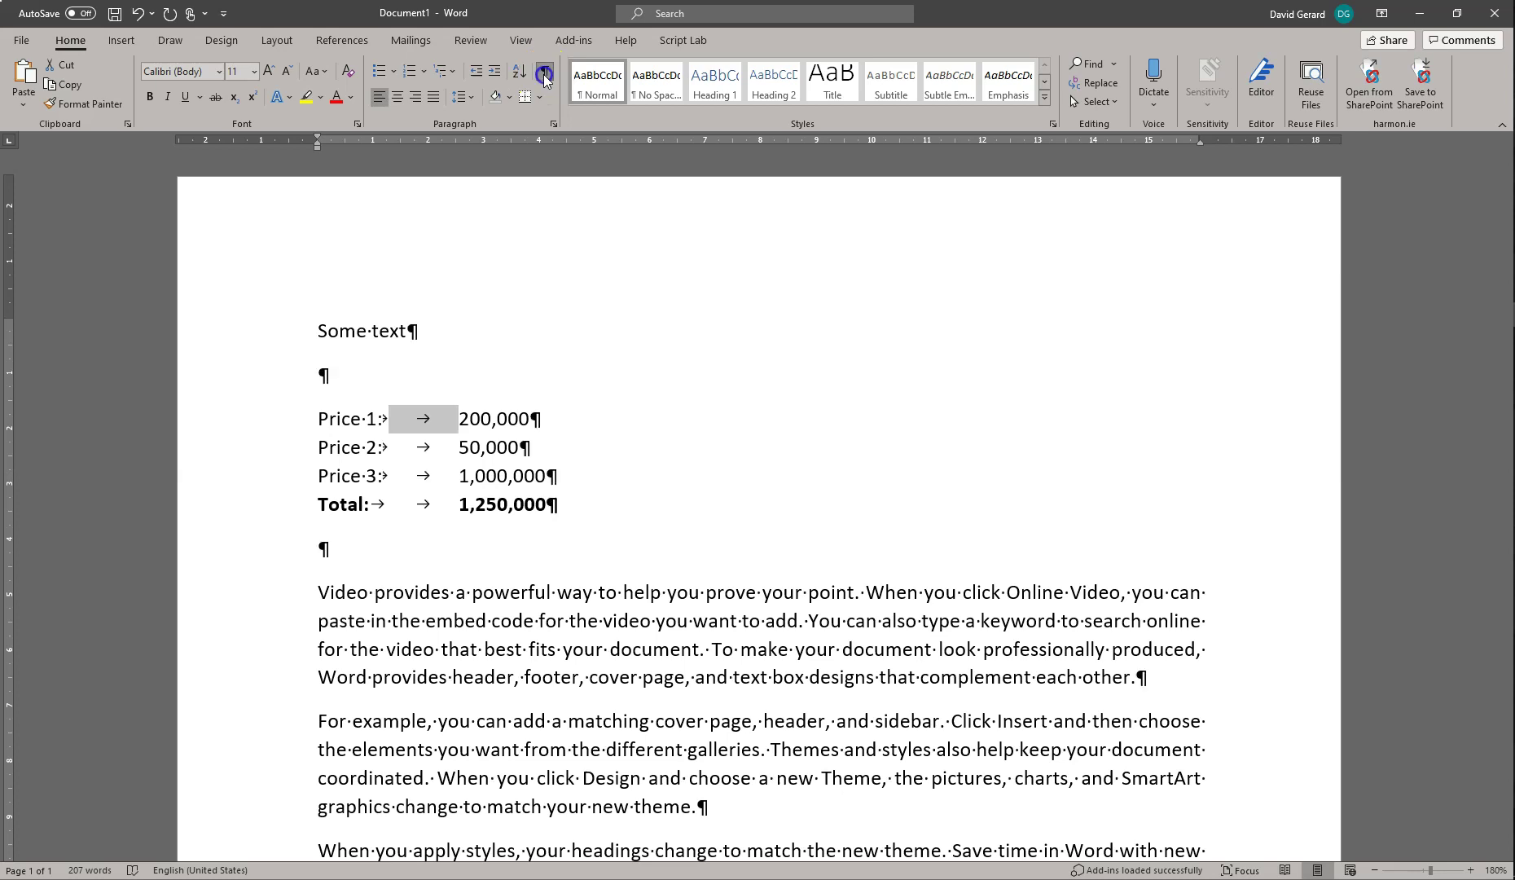
left_click(406, 420)
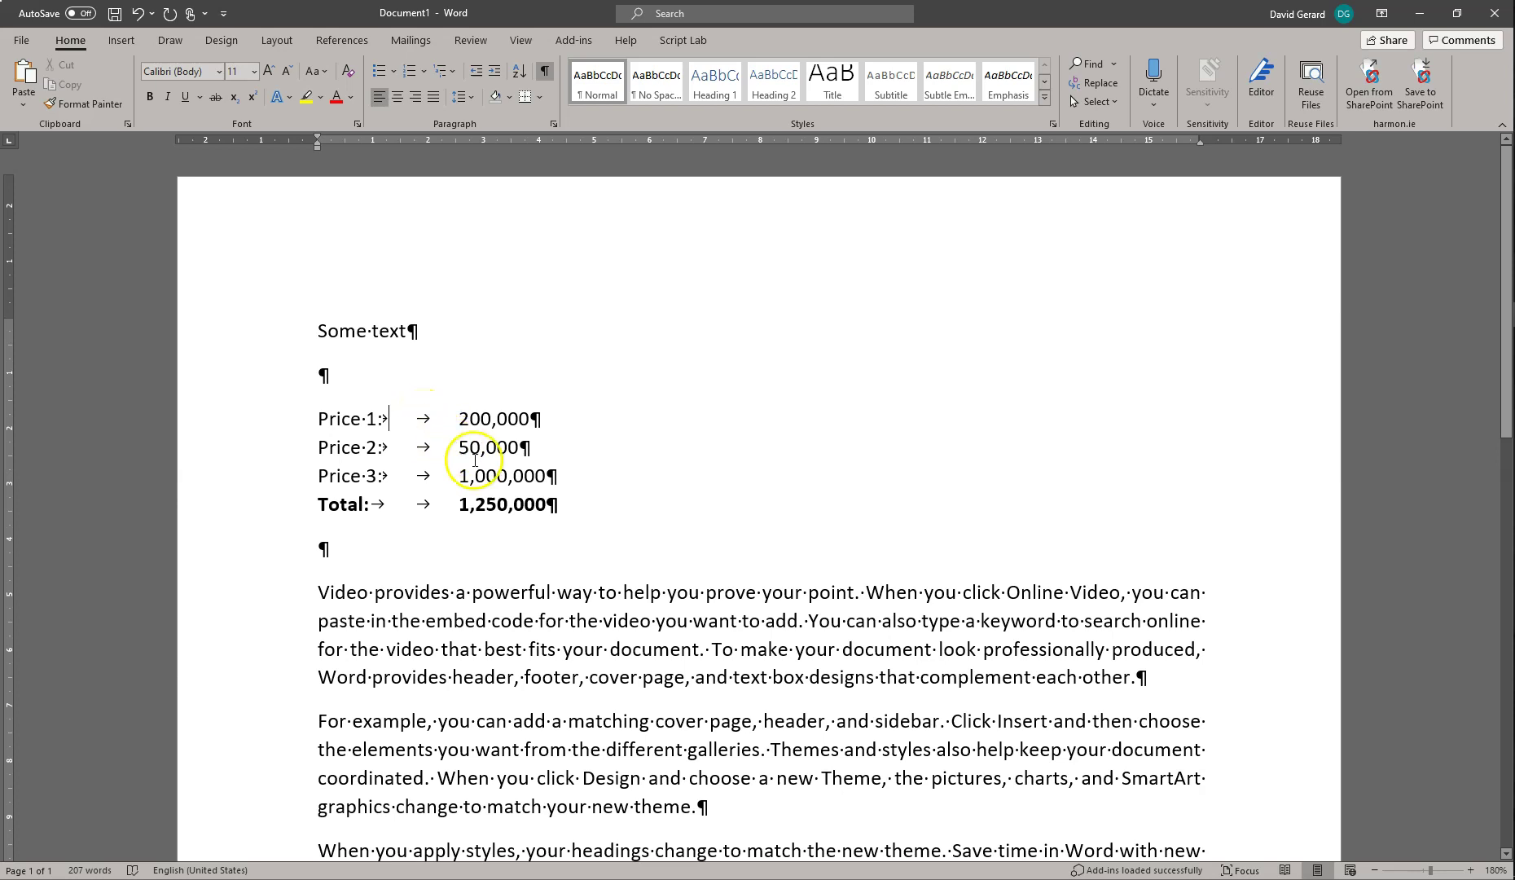
- Pad the Price 1 amount with three leading spaces and the Price 2 amount with five to line up with 1,000,000
left_click(460, 417)
left_click_drag(488, 424, 536, 506)
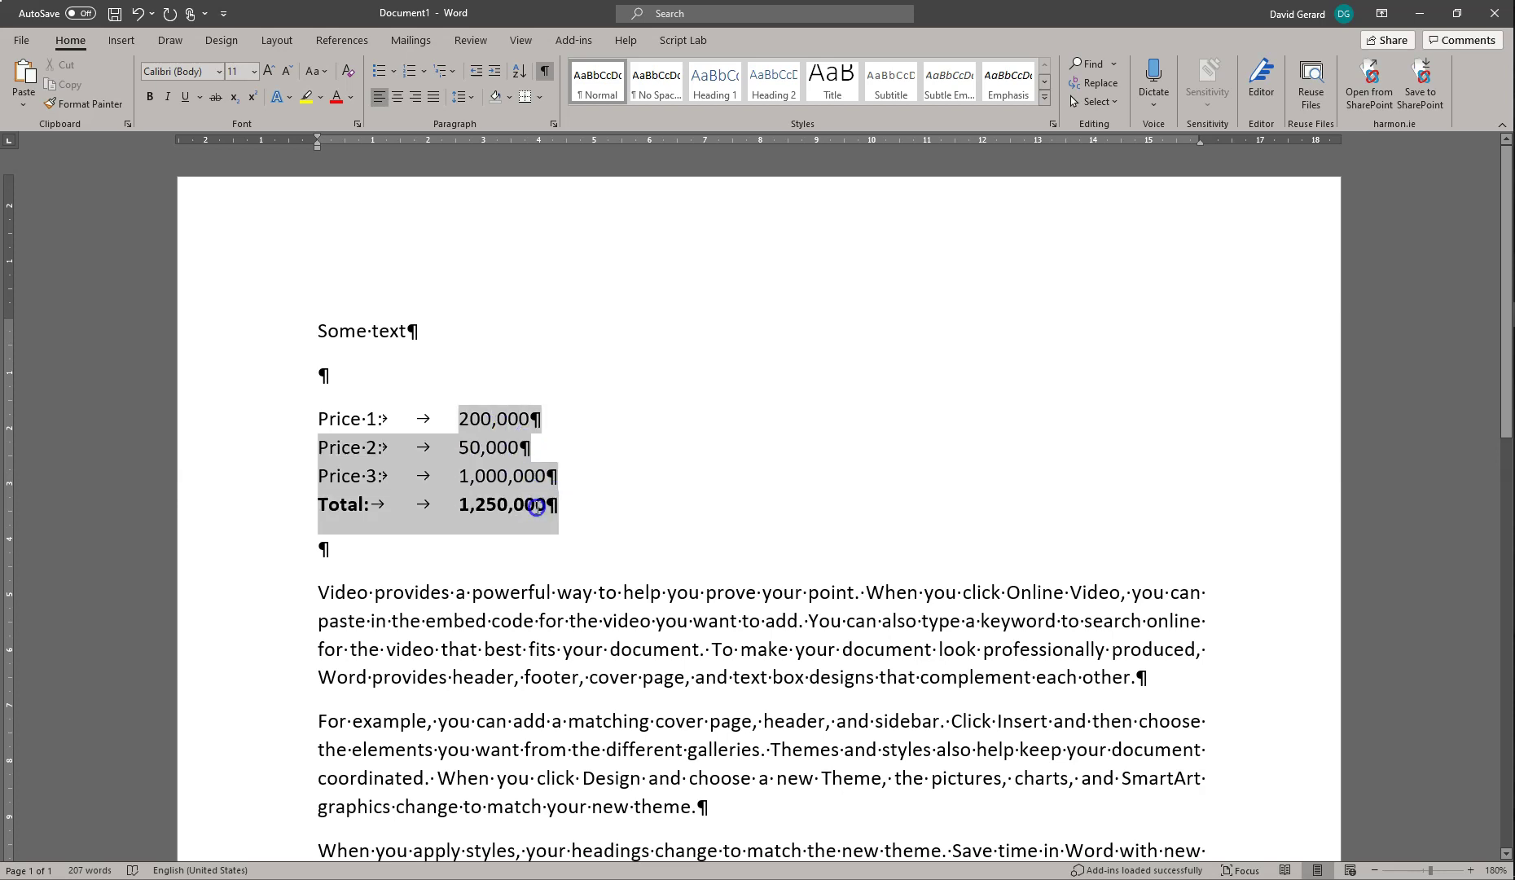
left_click(507, 419)
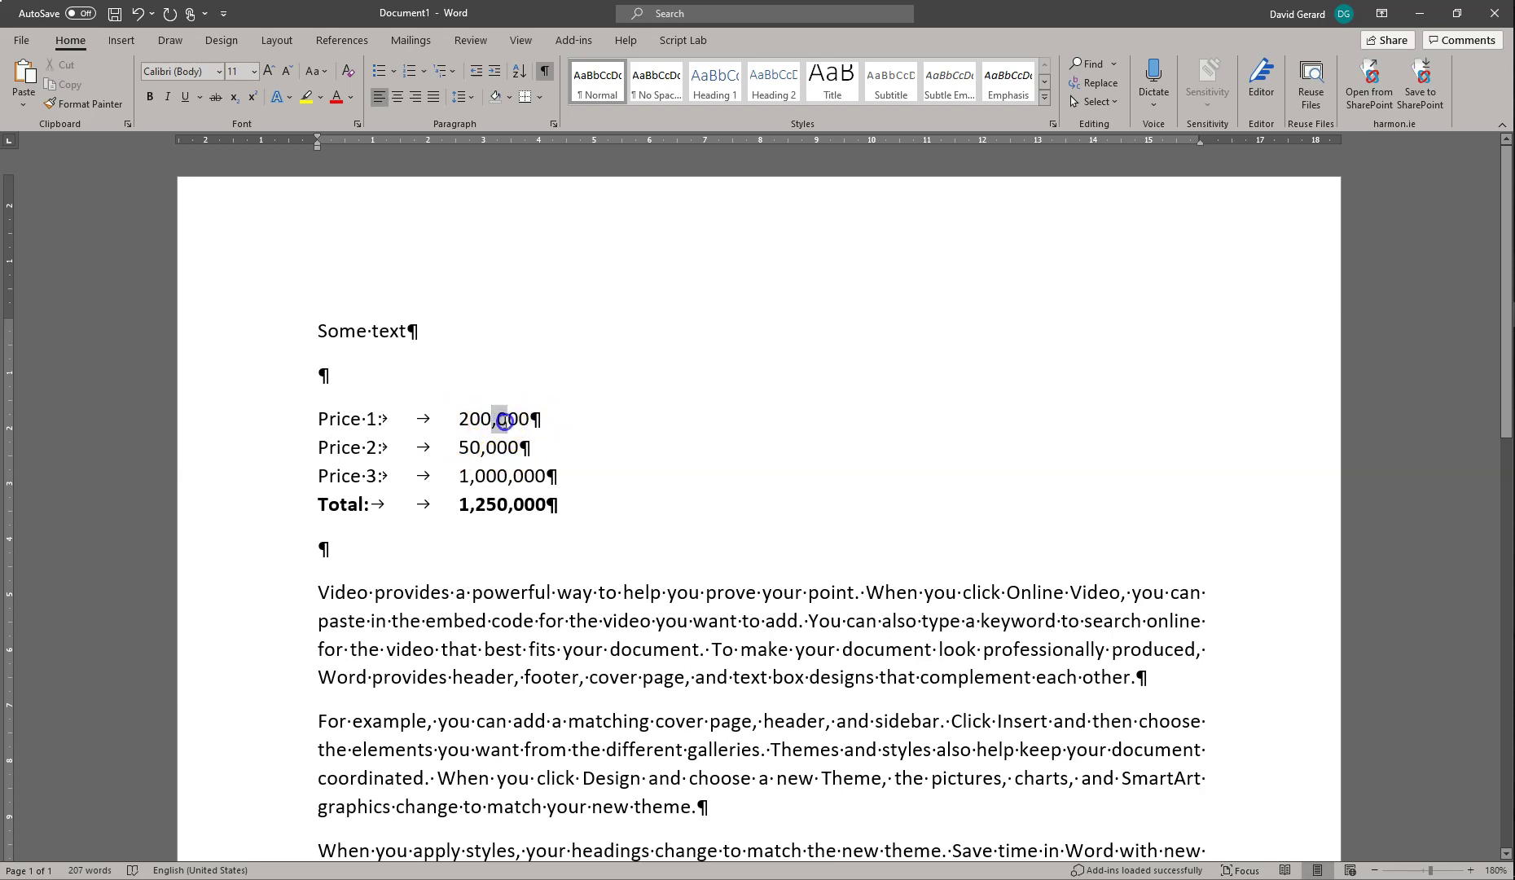
left_click_drag(504, 422, 505, 422)
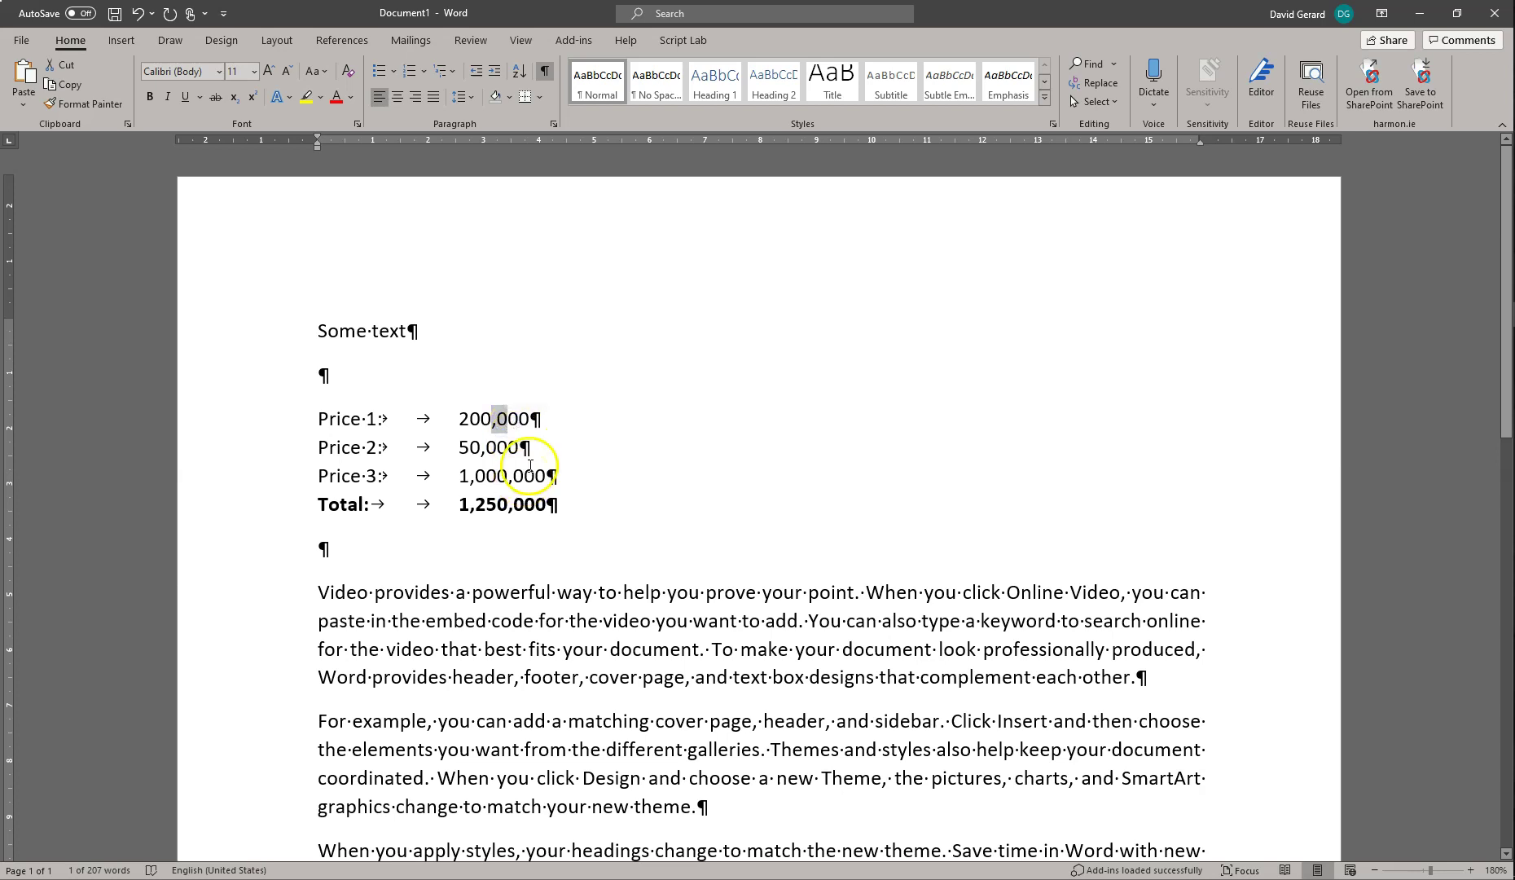
left_click(460, 446)
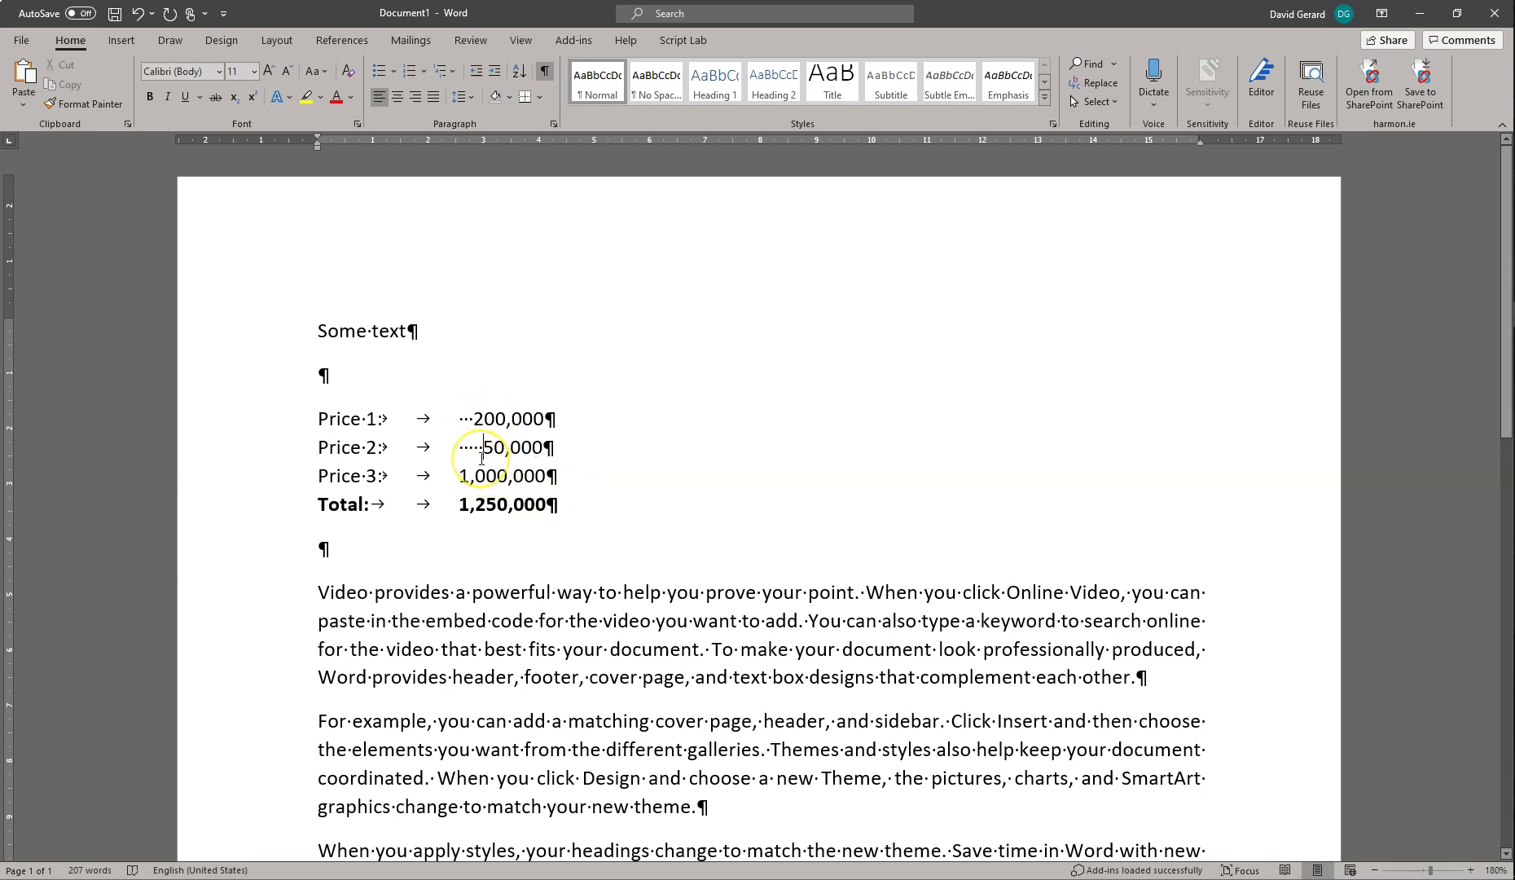
- Delete the spaces and tabs between the label and the amount on the Price 2 and Price 1 lines
key("BackSpace")
key("BackSpace")
key("BackSpace")
key("BackSpace")
key("BackSpace")
key("BackSpace")
key("BackSpace")
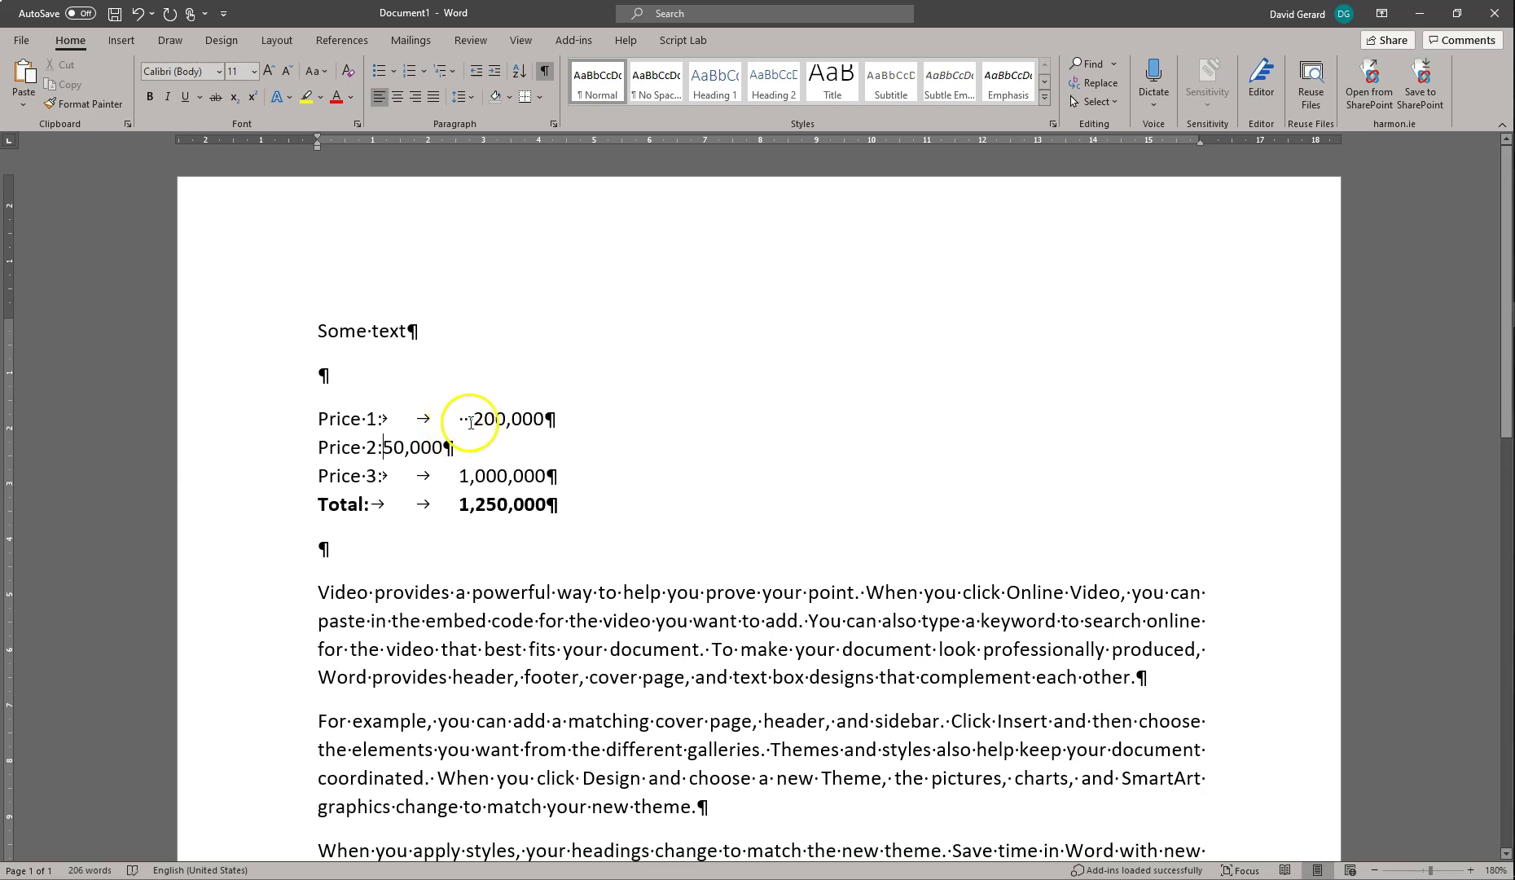
left_click(471, 422)
key("BackSpace")
key("BackSpace")
key("BackSpace")
key("BackSpace")
- Delete the tabs between the label and the amount on the Price 3 and Total lines
left_click(462, 479)
key("BackSpace")
key("BackSpace")
key("BackSpace")
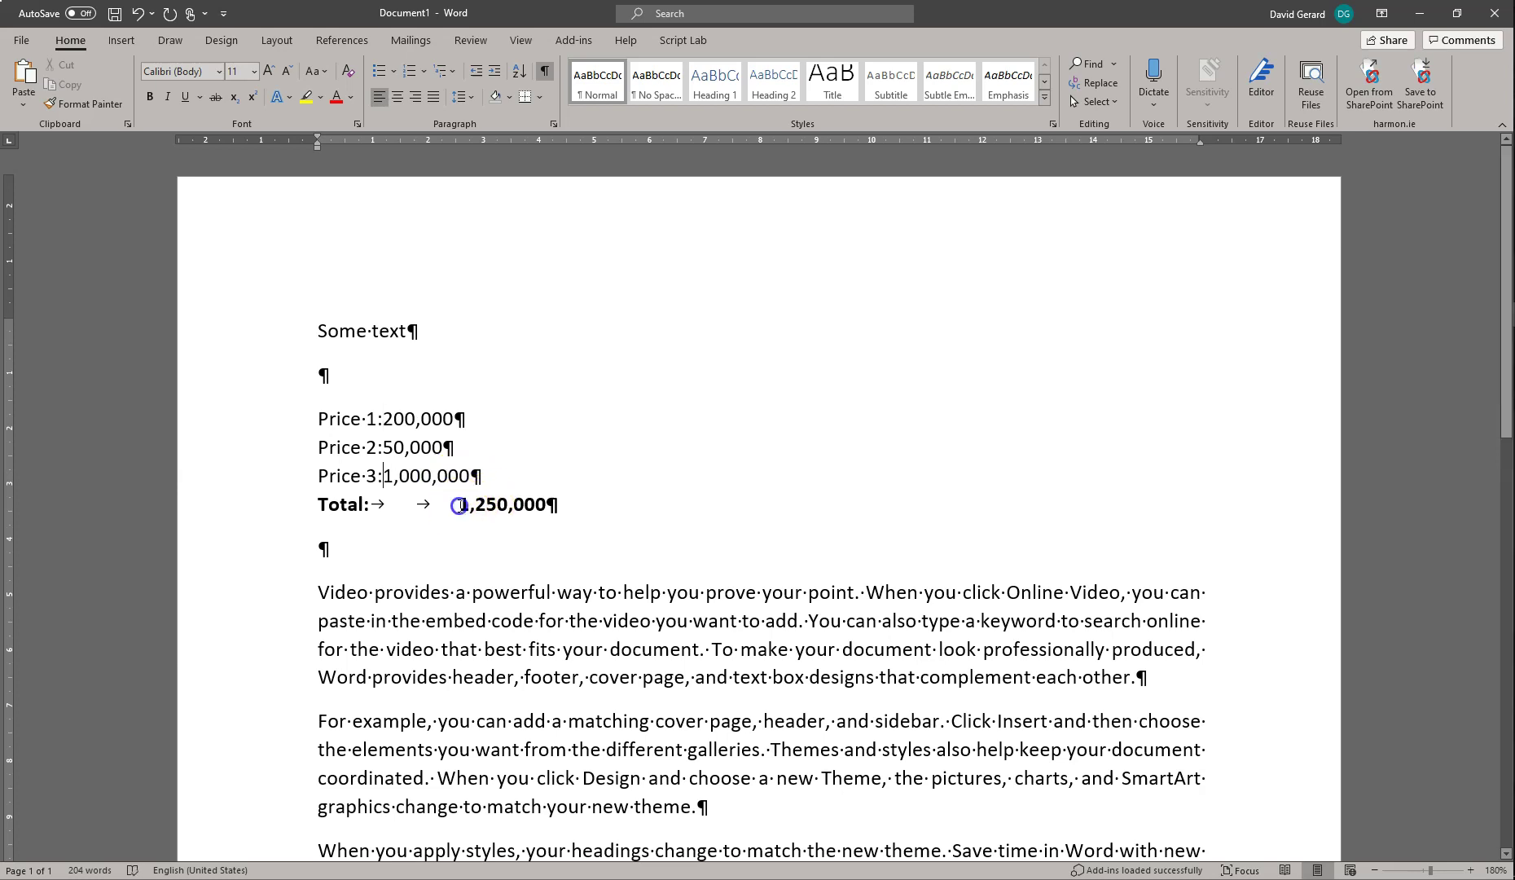
left_click(458, 506)
key("BackSpace")
key("BackSpace")
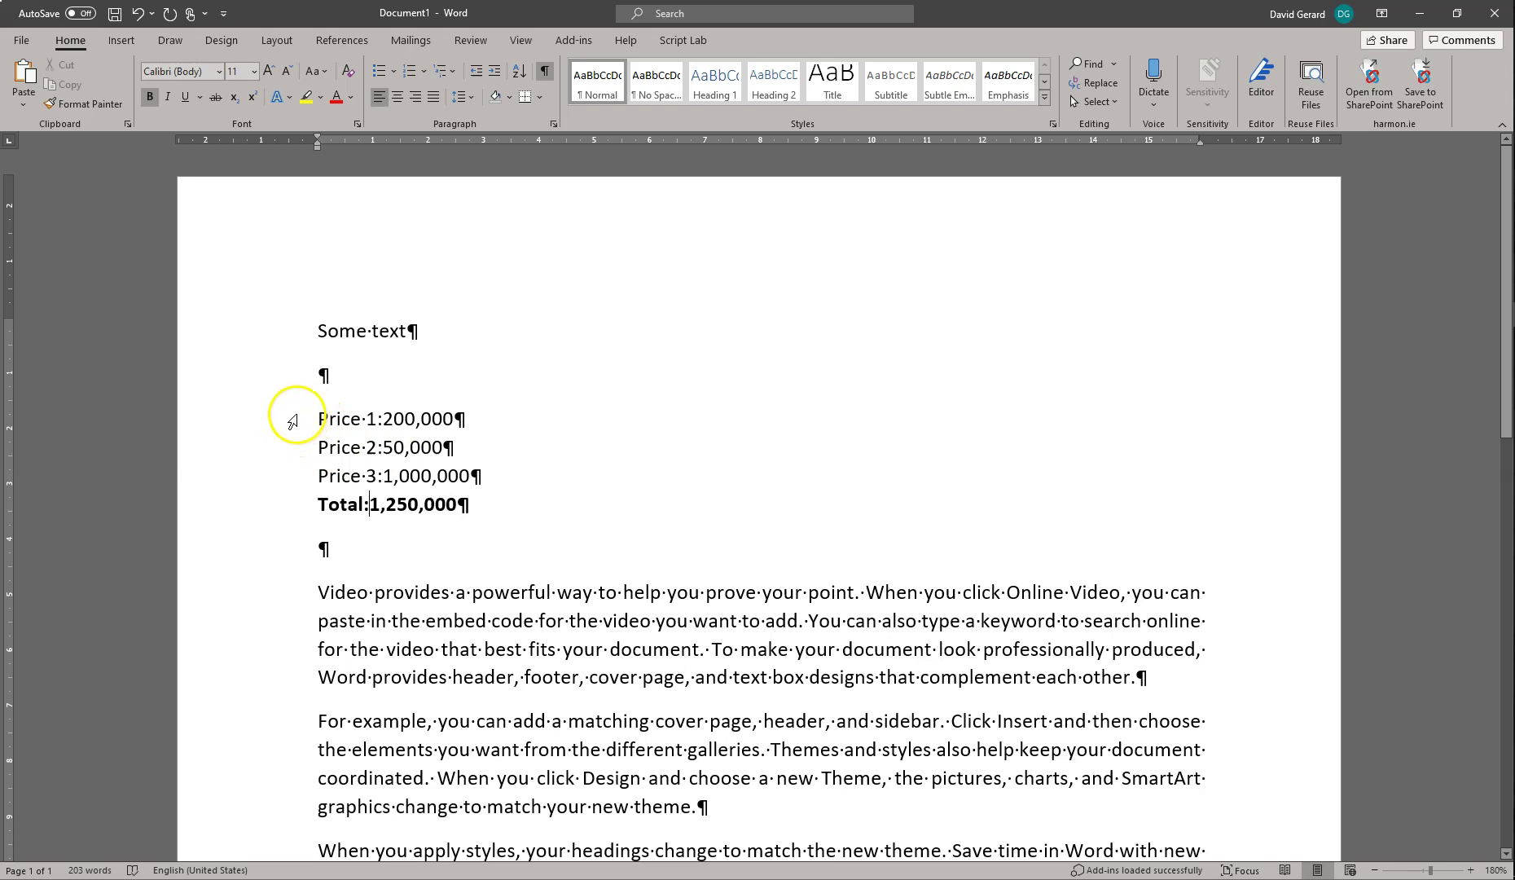
- Select the Price 1 through Total lines and enter a tab stop position of 3.5 in their tab settings
left_click_drag(291, 421, 305, 504)
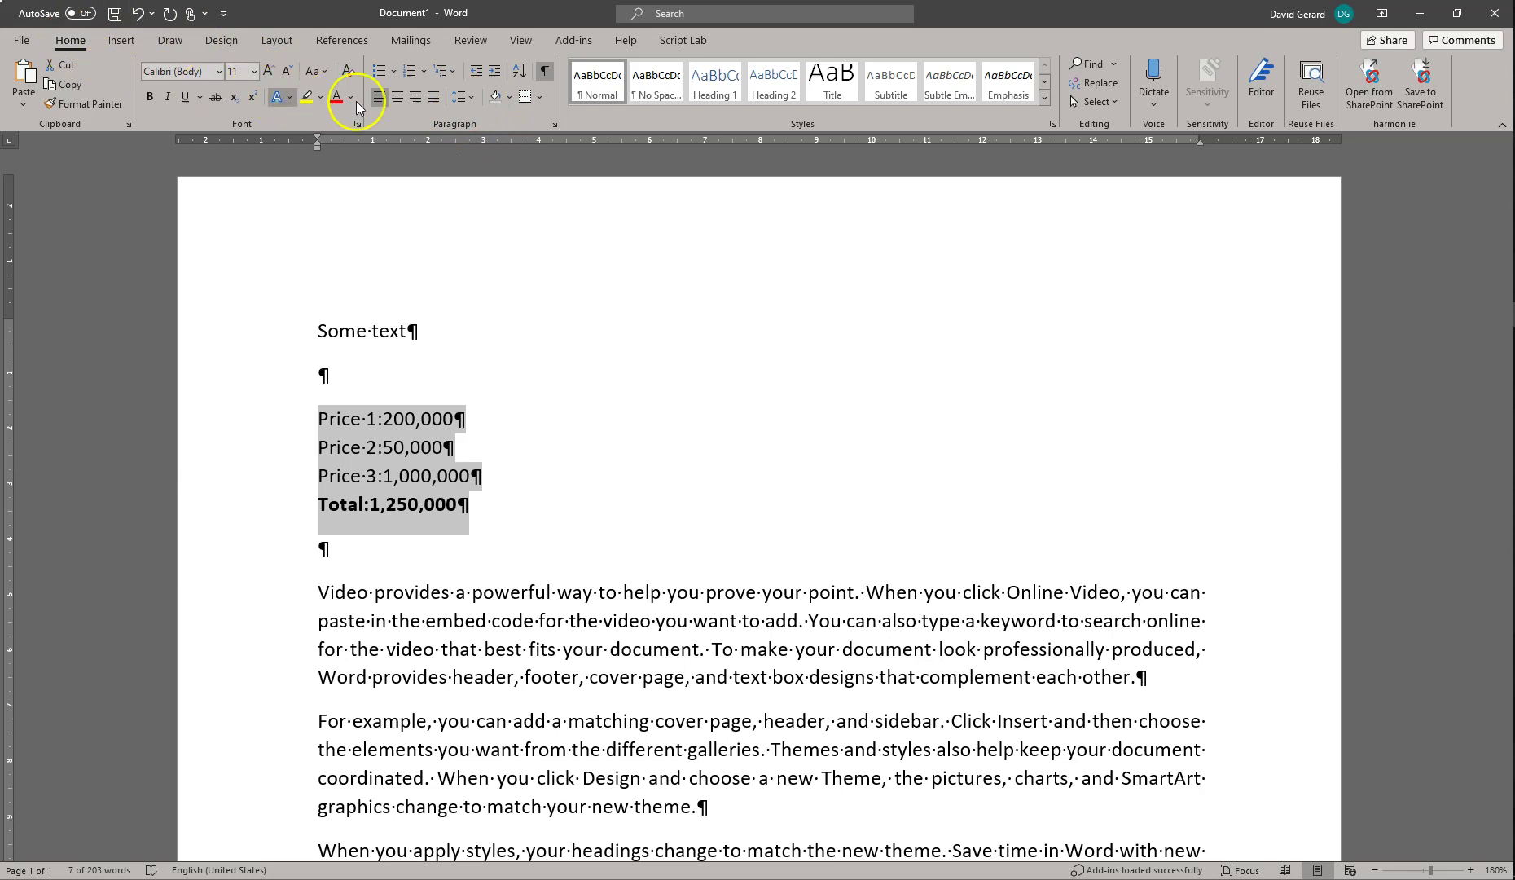
left_click(553, 121)
left_click(518, 154)
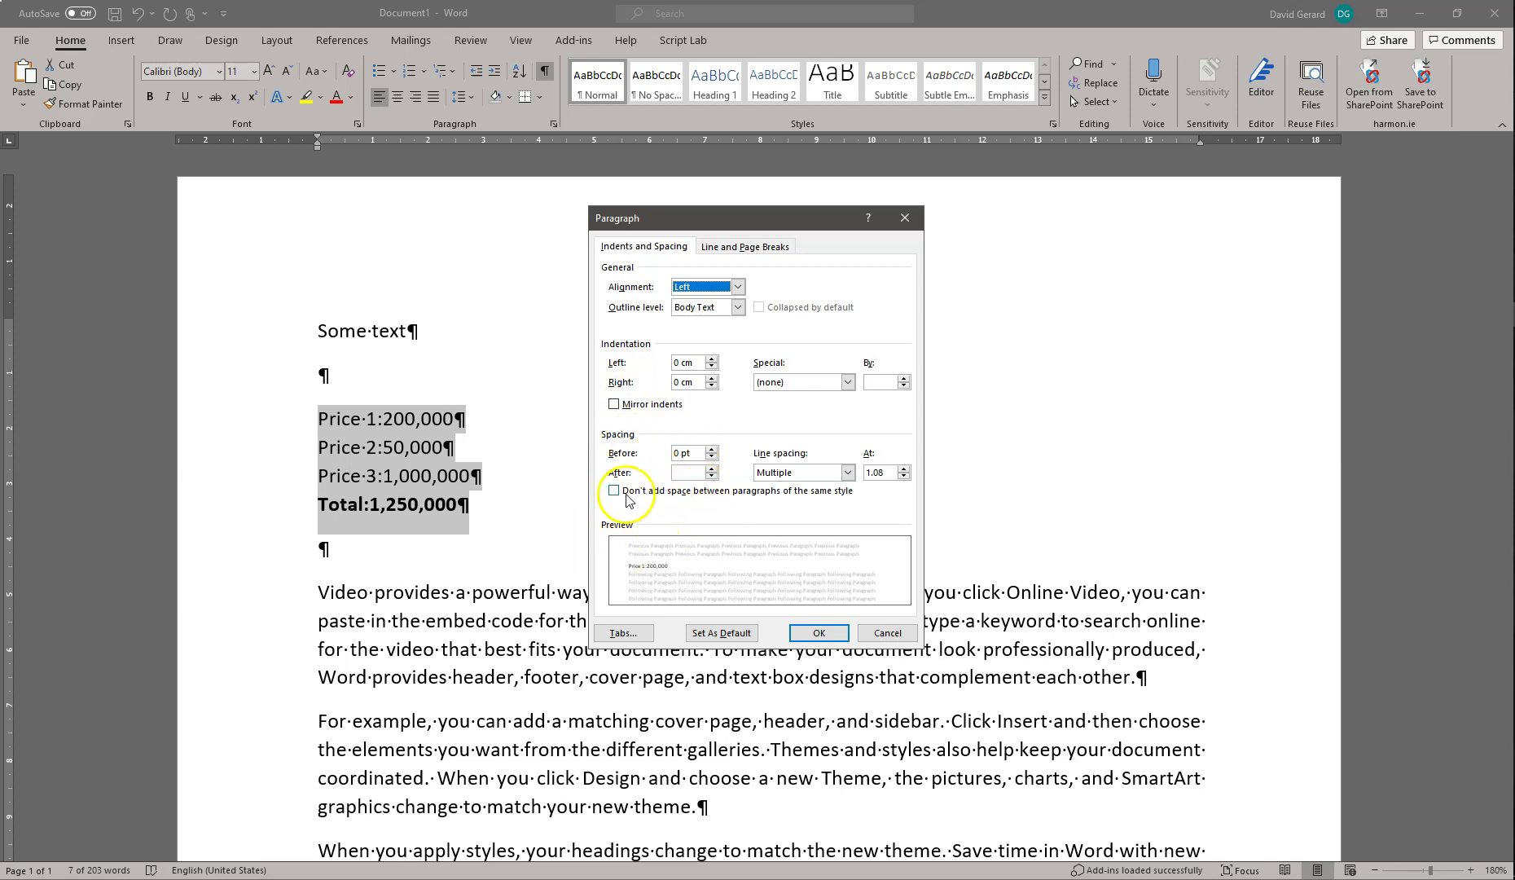
left_click(684, 288)
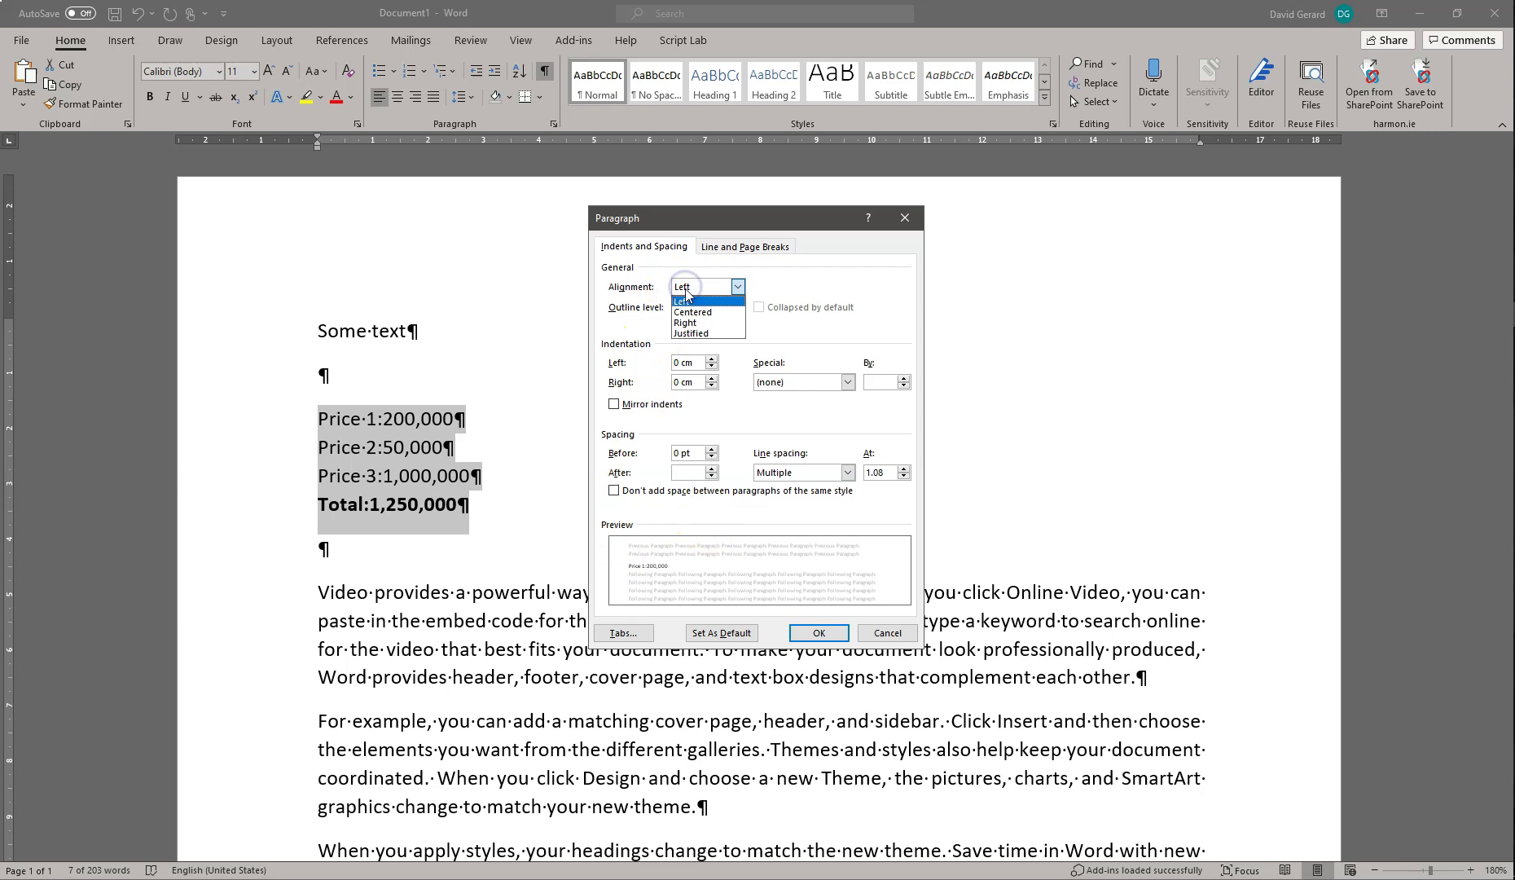
left_click(798, 345)
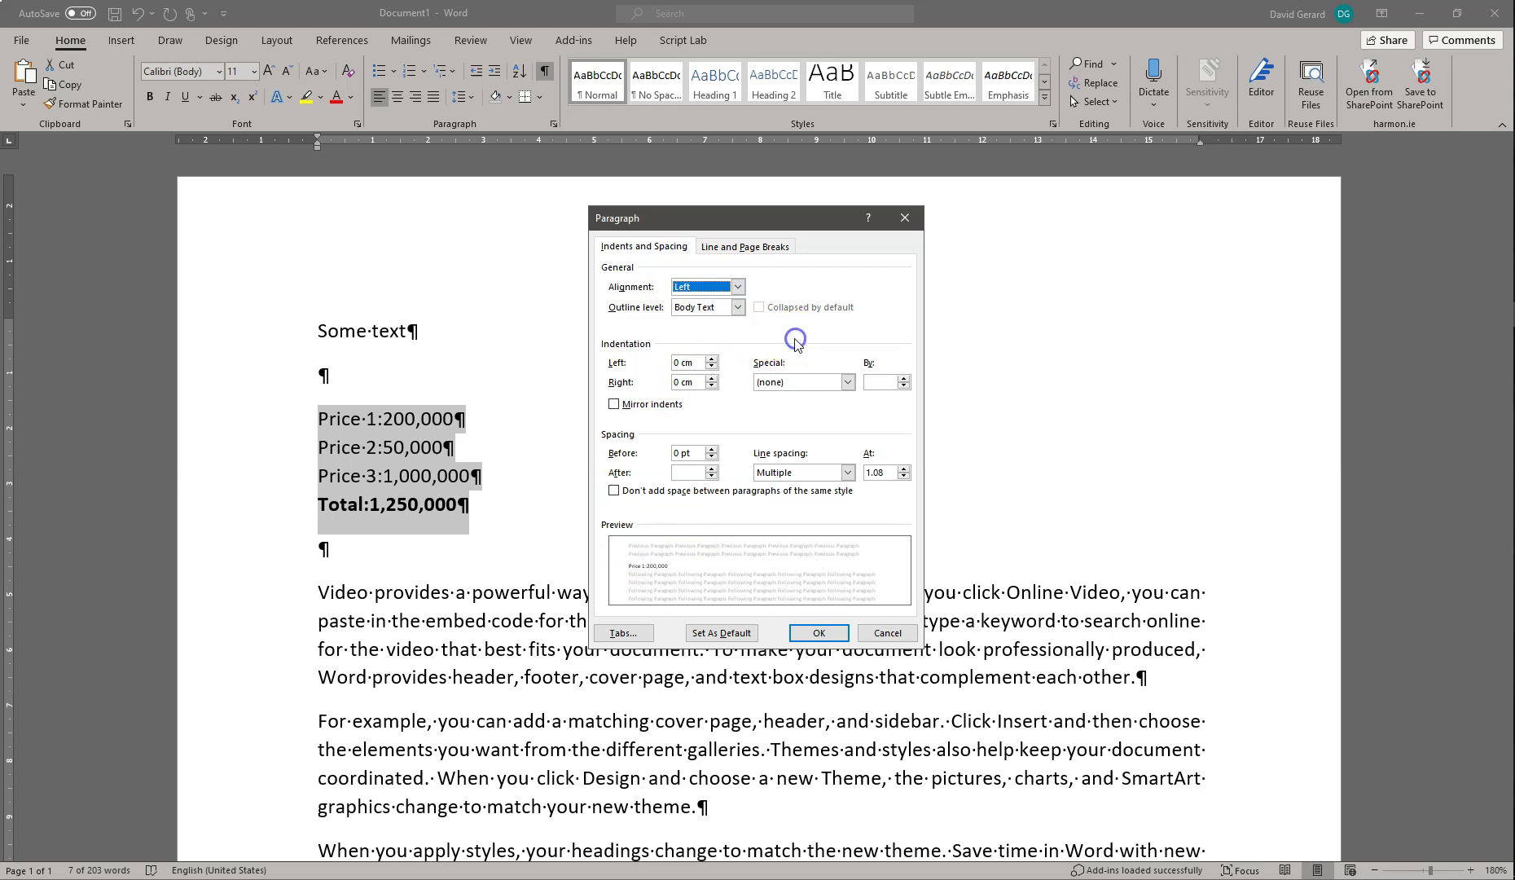
left_click(620, 633)
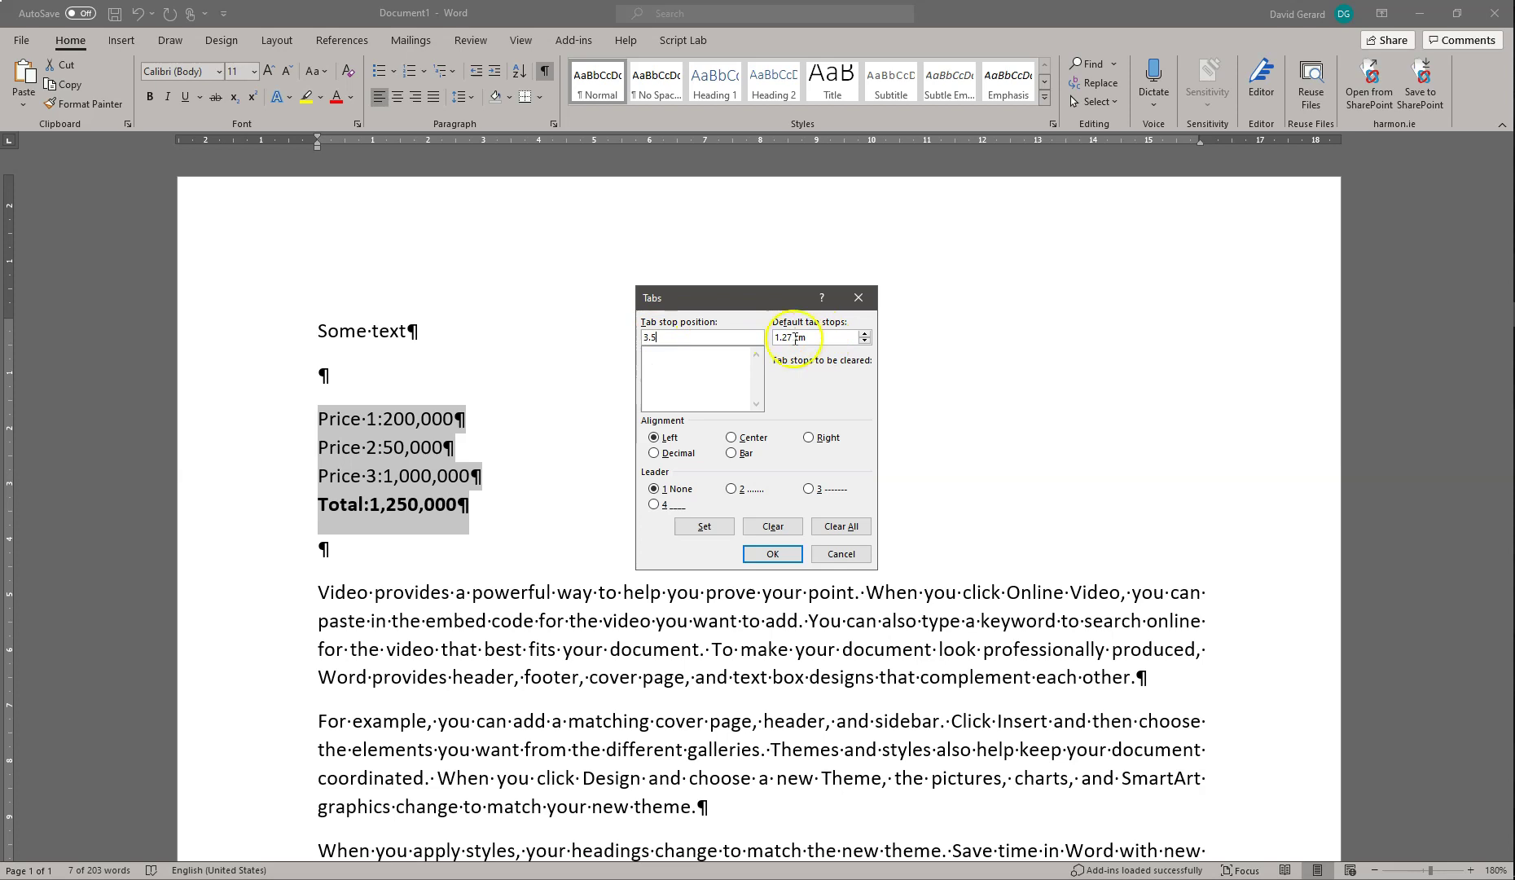
left_click(780, 406)
left_click(652, 337)
- Give the 3.5 cm tab stop Decimal alignment with no leader, set it and apply it to the selected lines
left_click(809, 437)
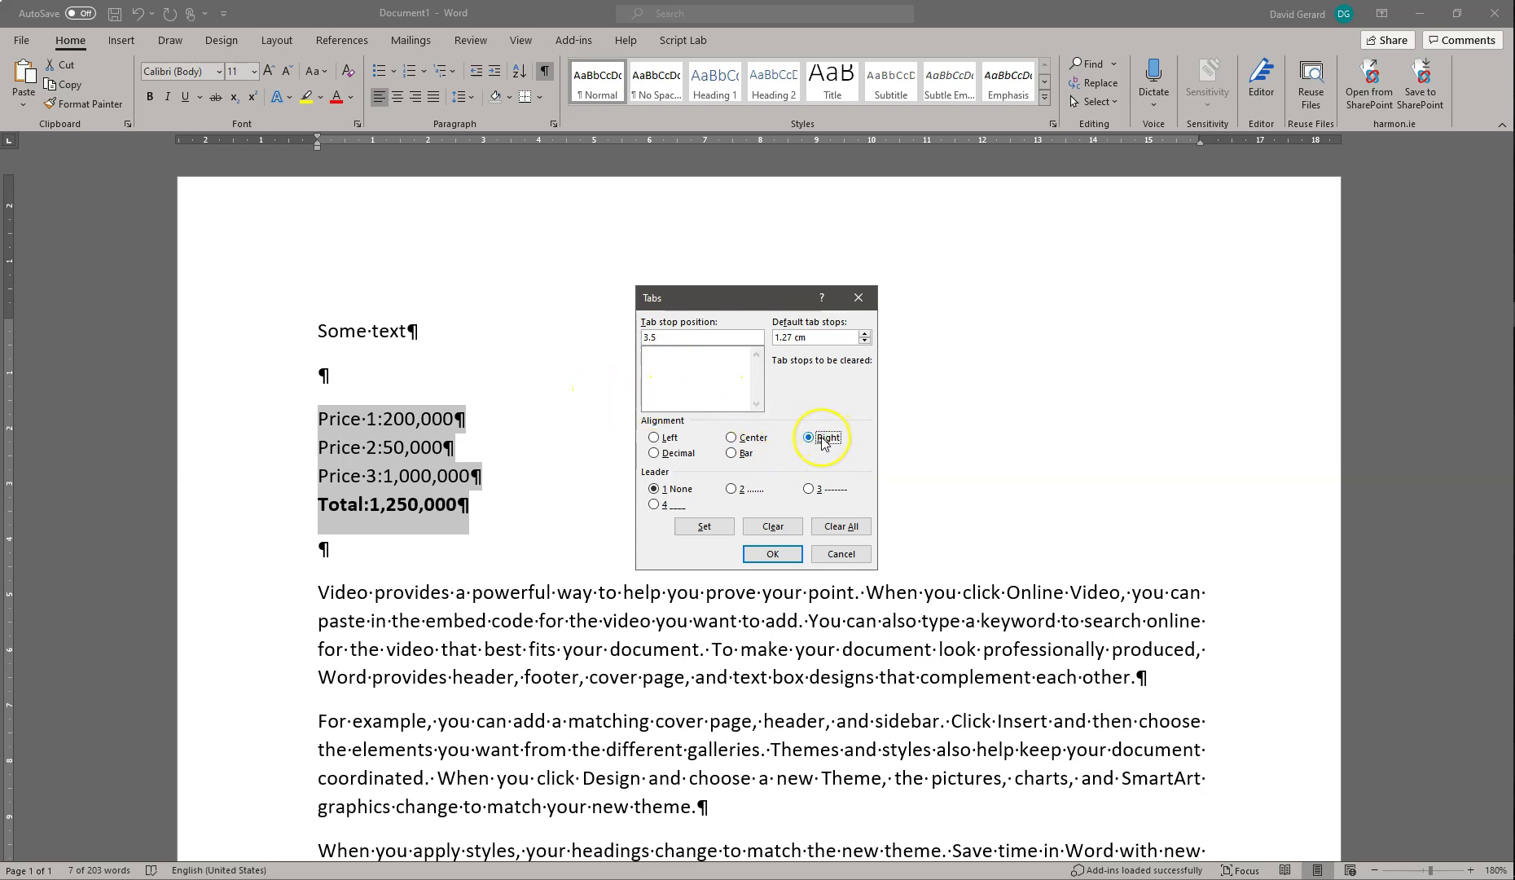
left_click(667, 337)
left_click(654, 454)
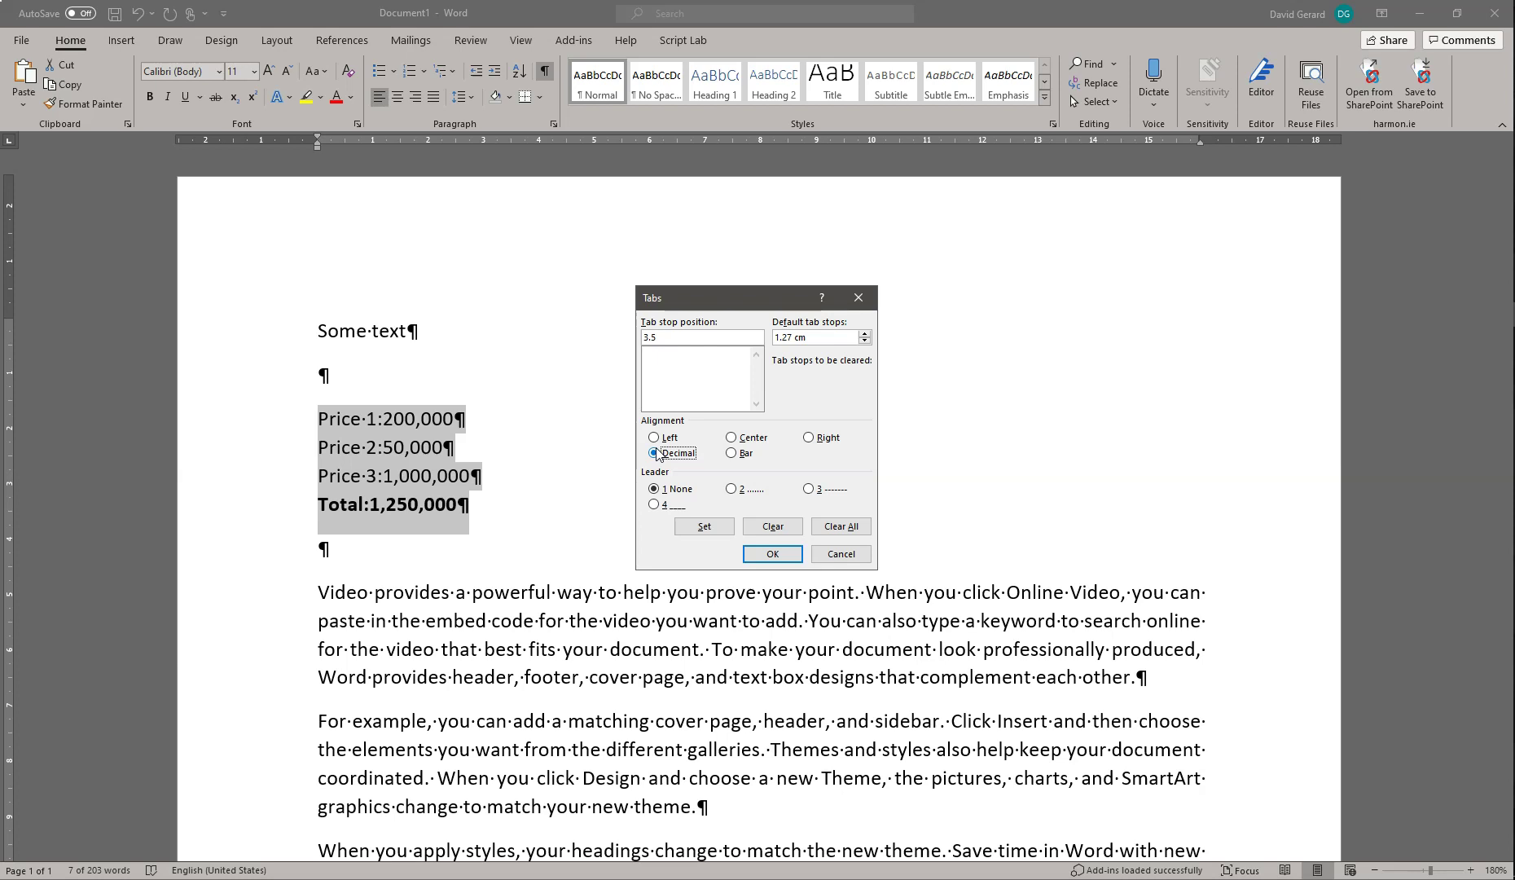
left_click(658, 337)
left_click(648, 337)
left_click(655, 339)
left_click(651, 336)
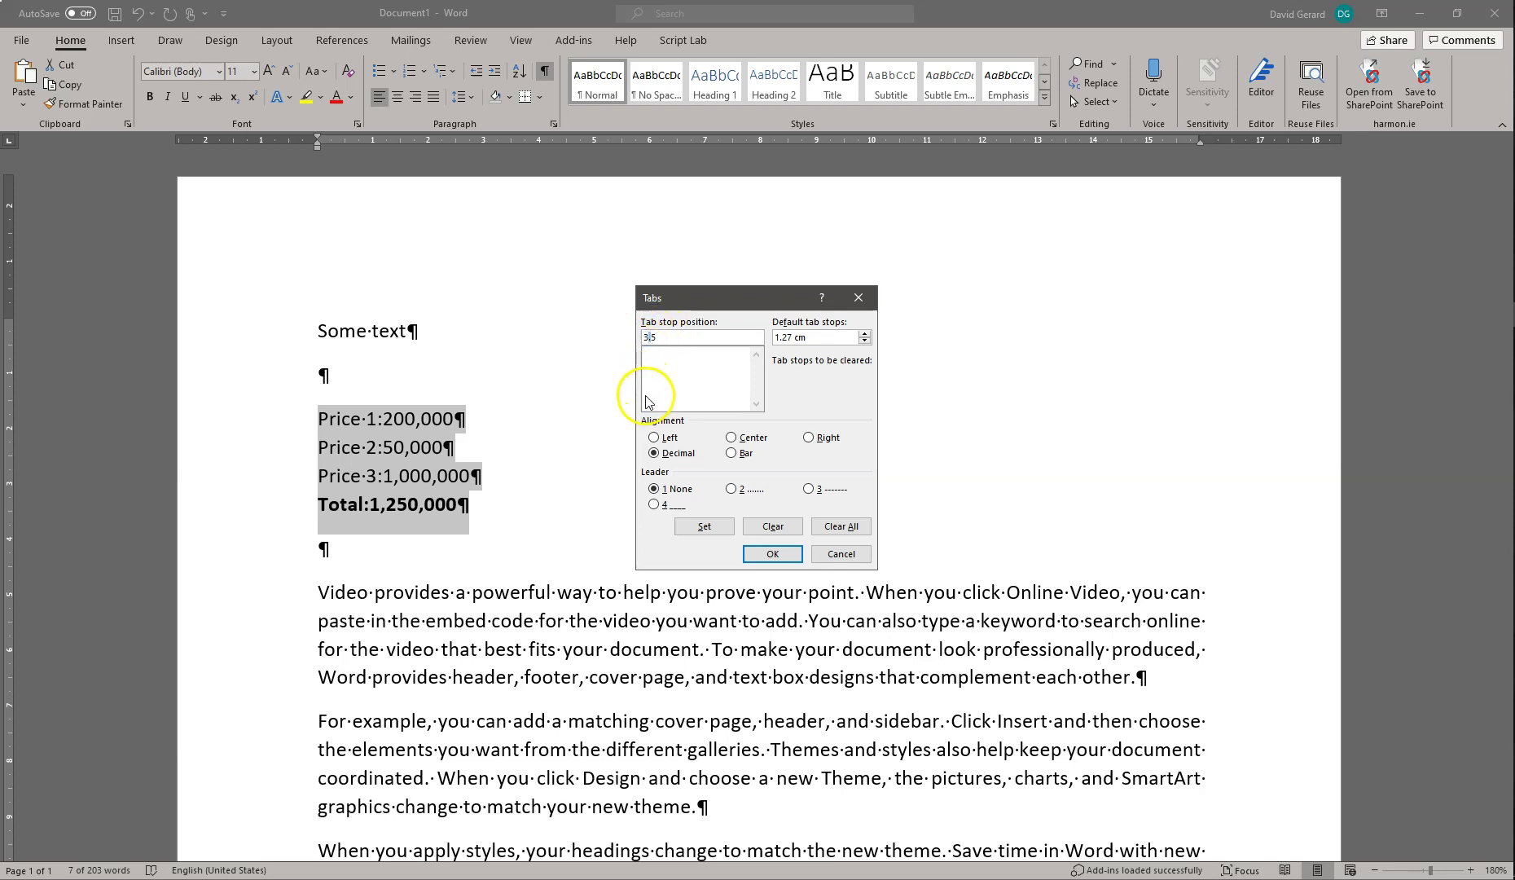
left_click(654, 337)
left_click(654, 452)
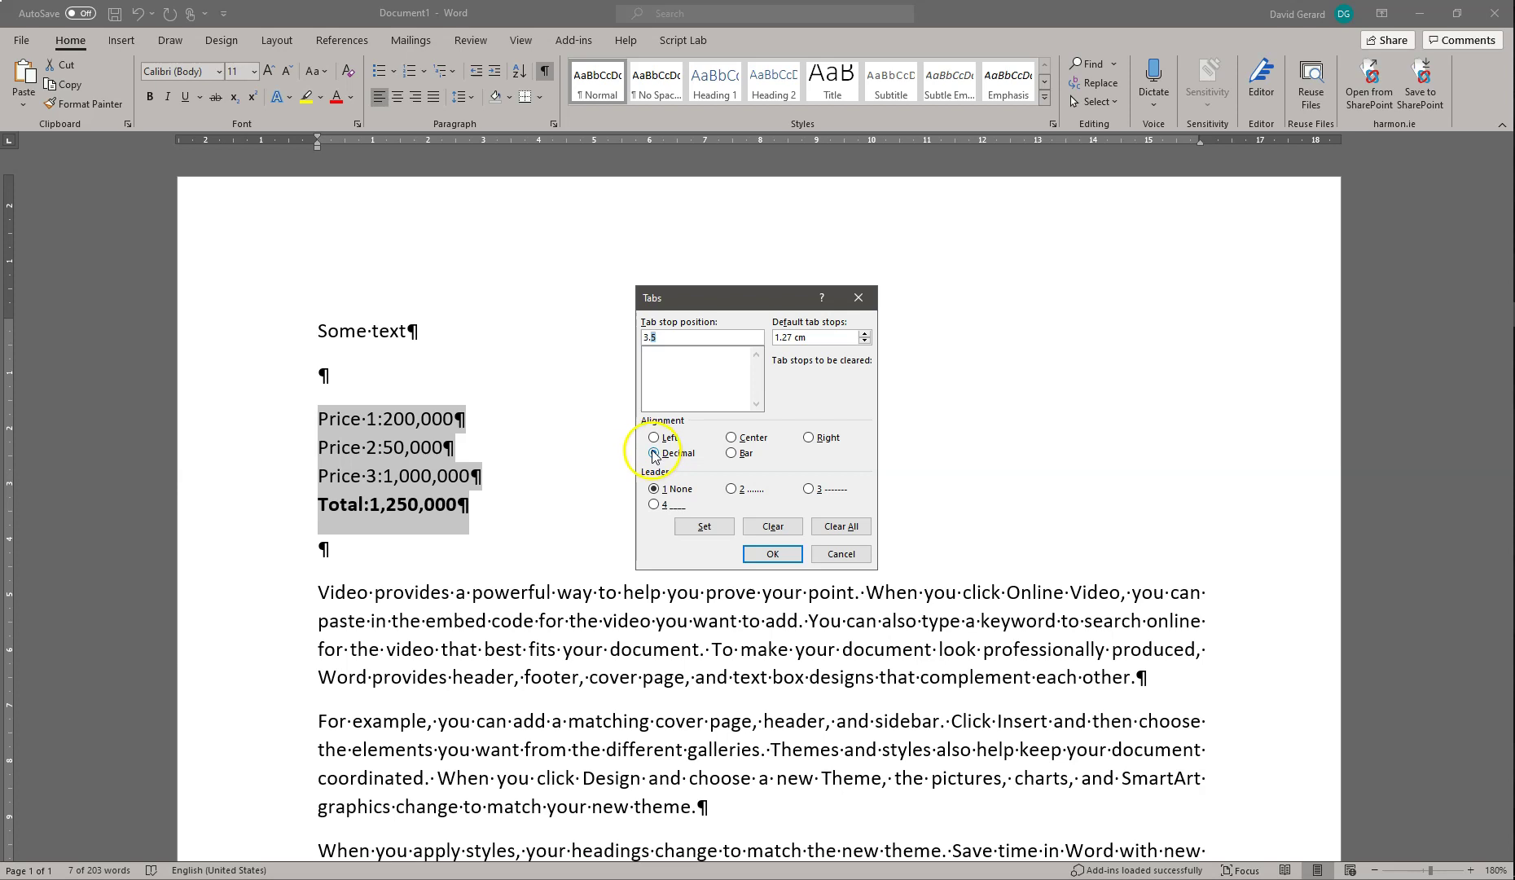
left_click(704, 526)
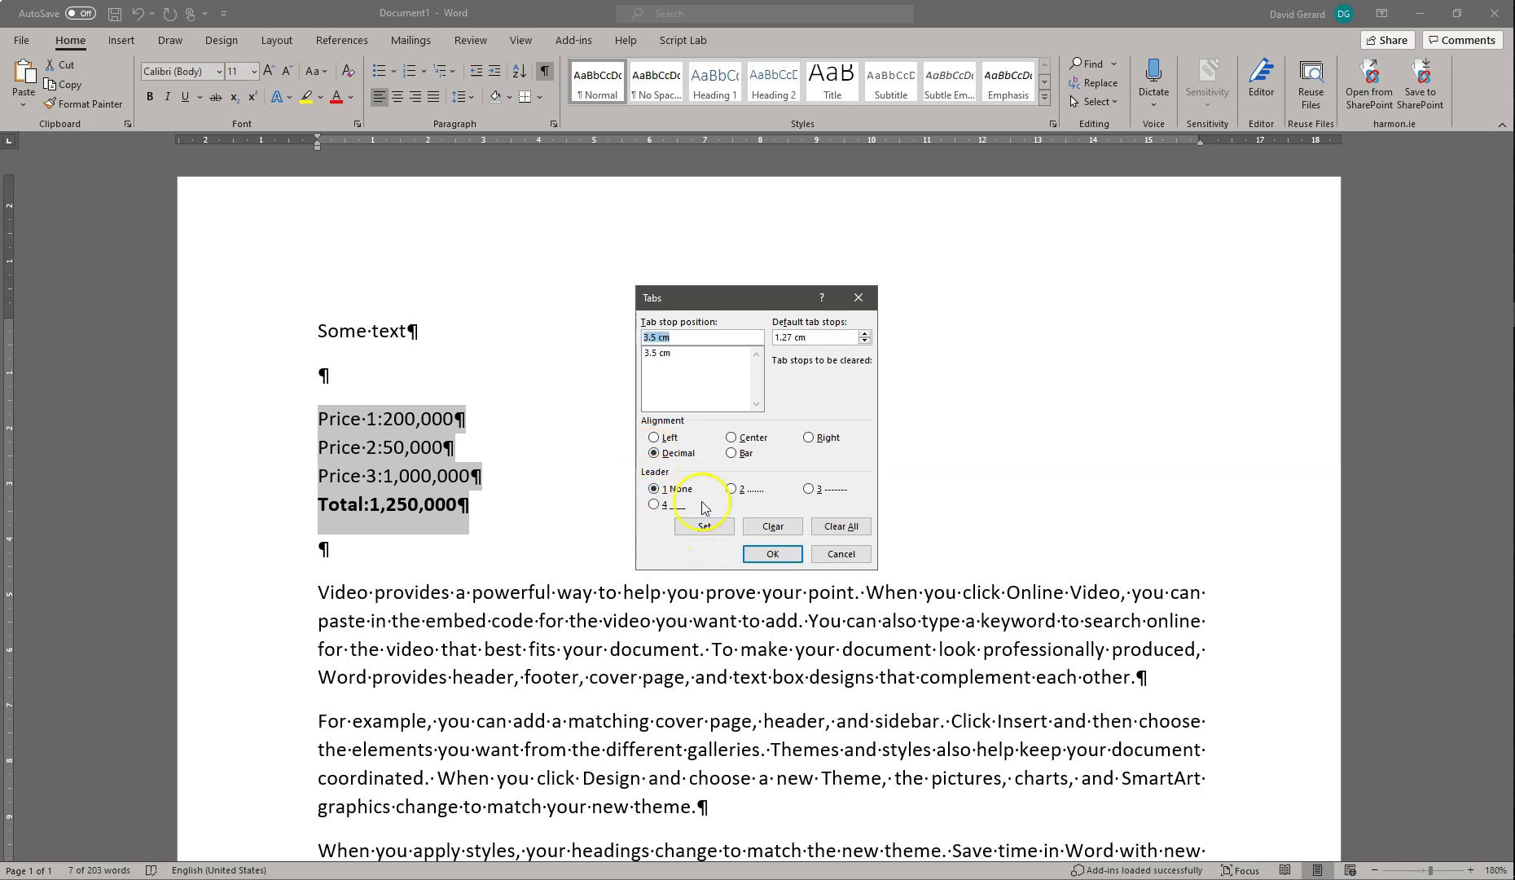
left_click(782, 557)
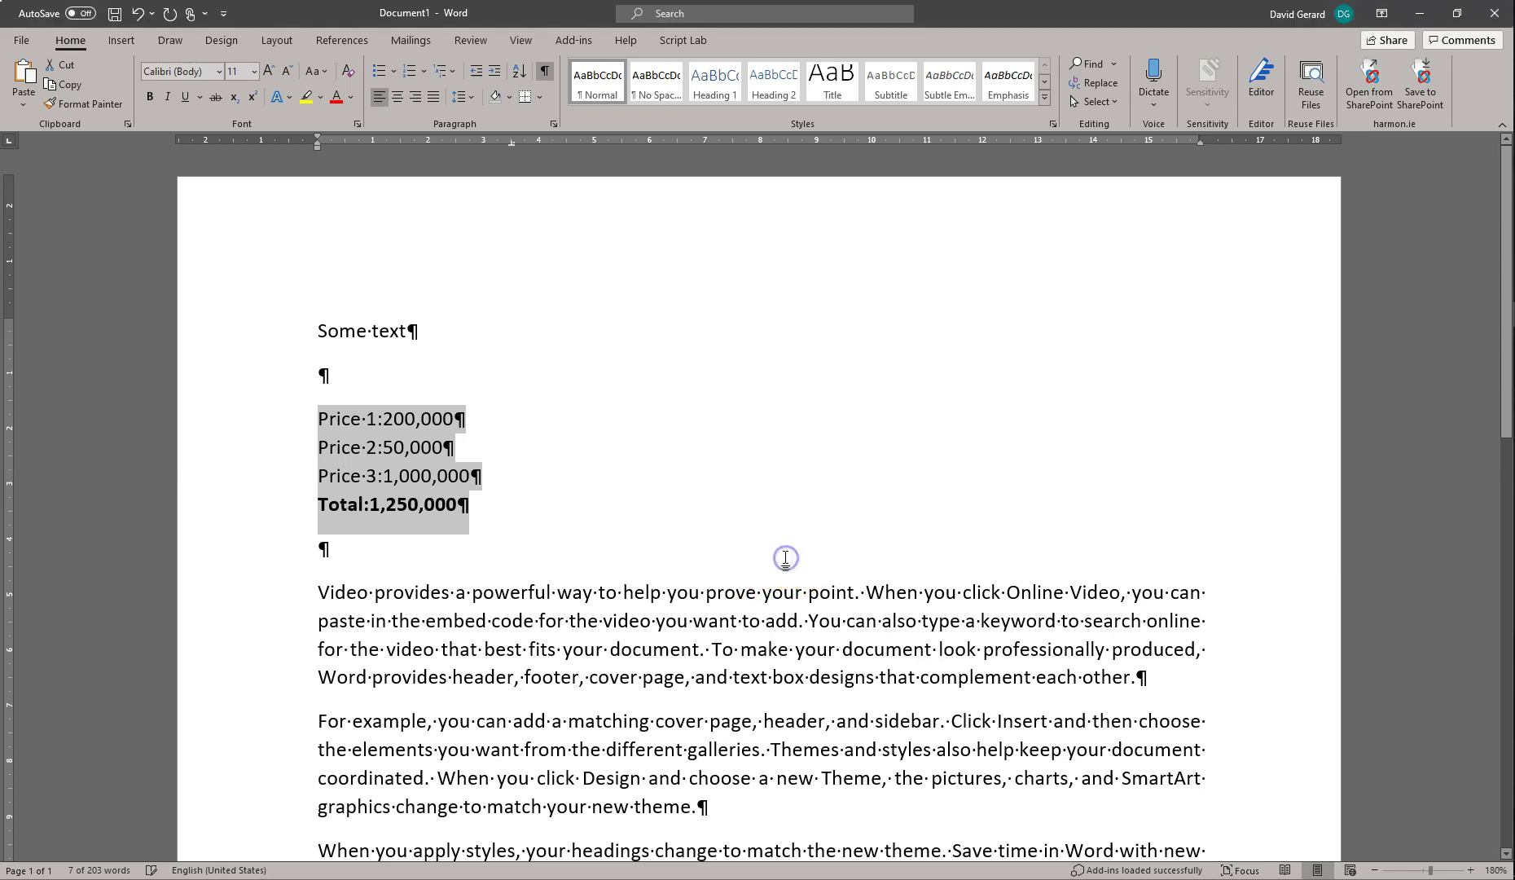
- Check the new tab stop marker on the ruler and insert one tab before the Price 1 amount
left_click(378, 419)
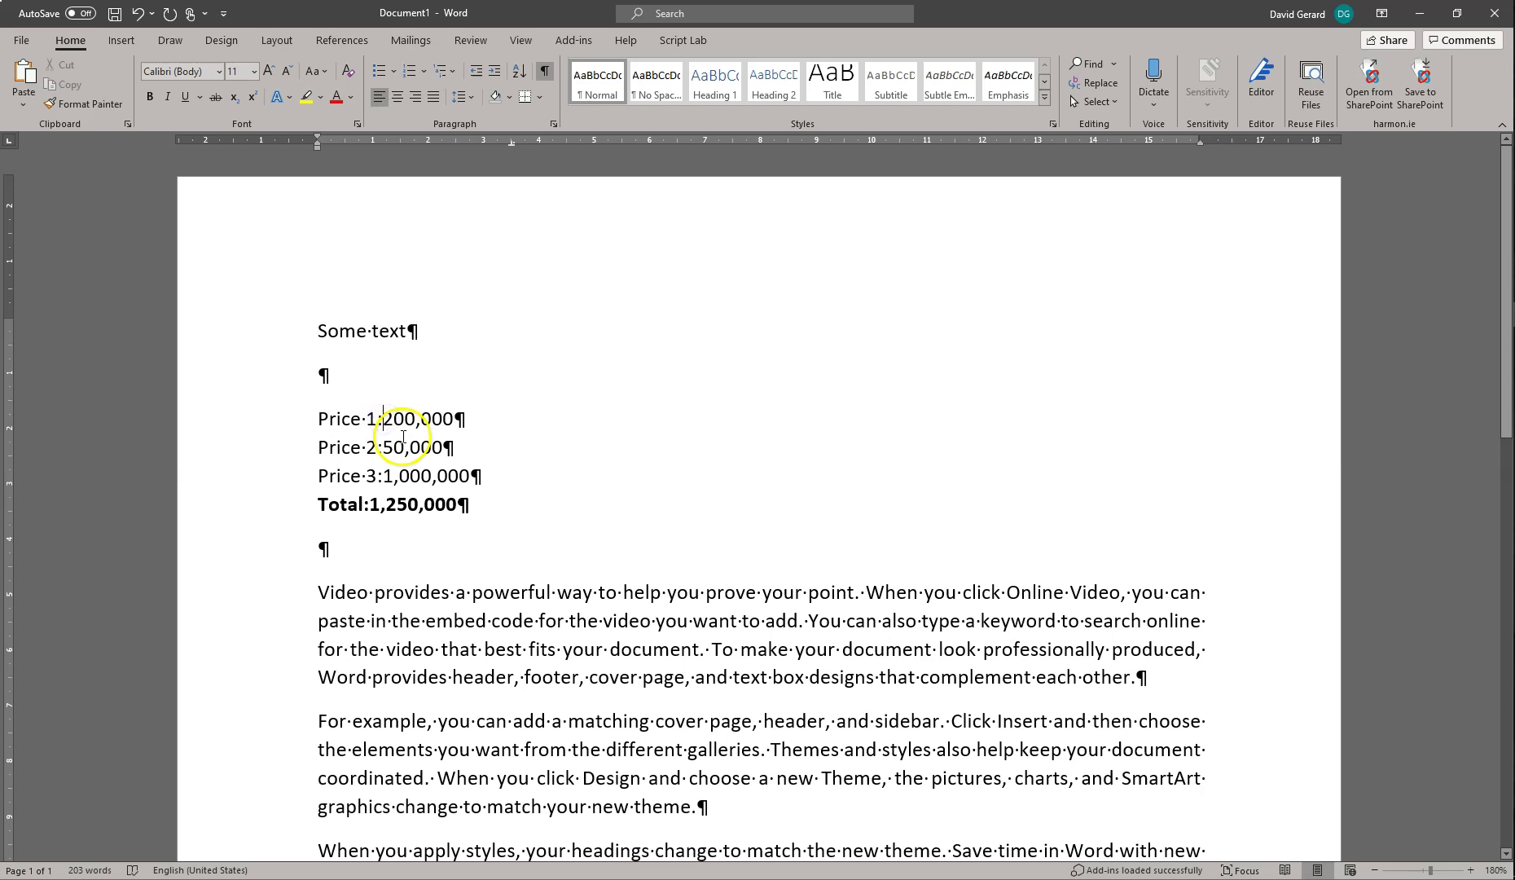
left_click(510, 144)
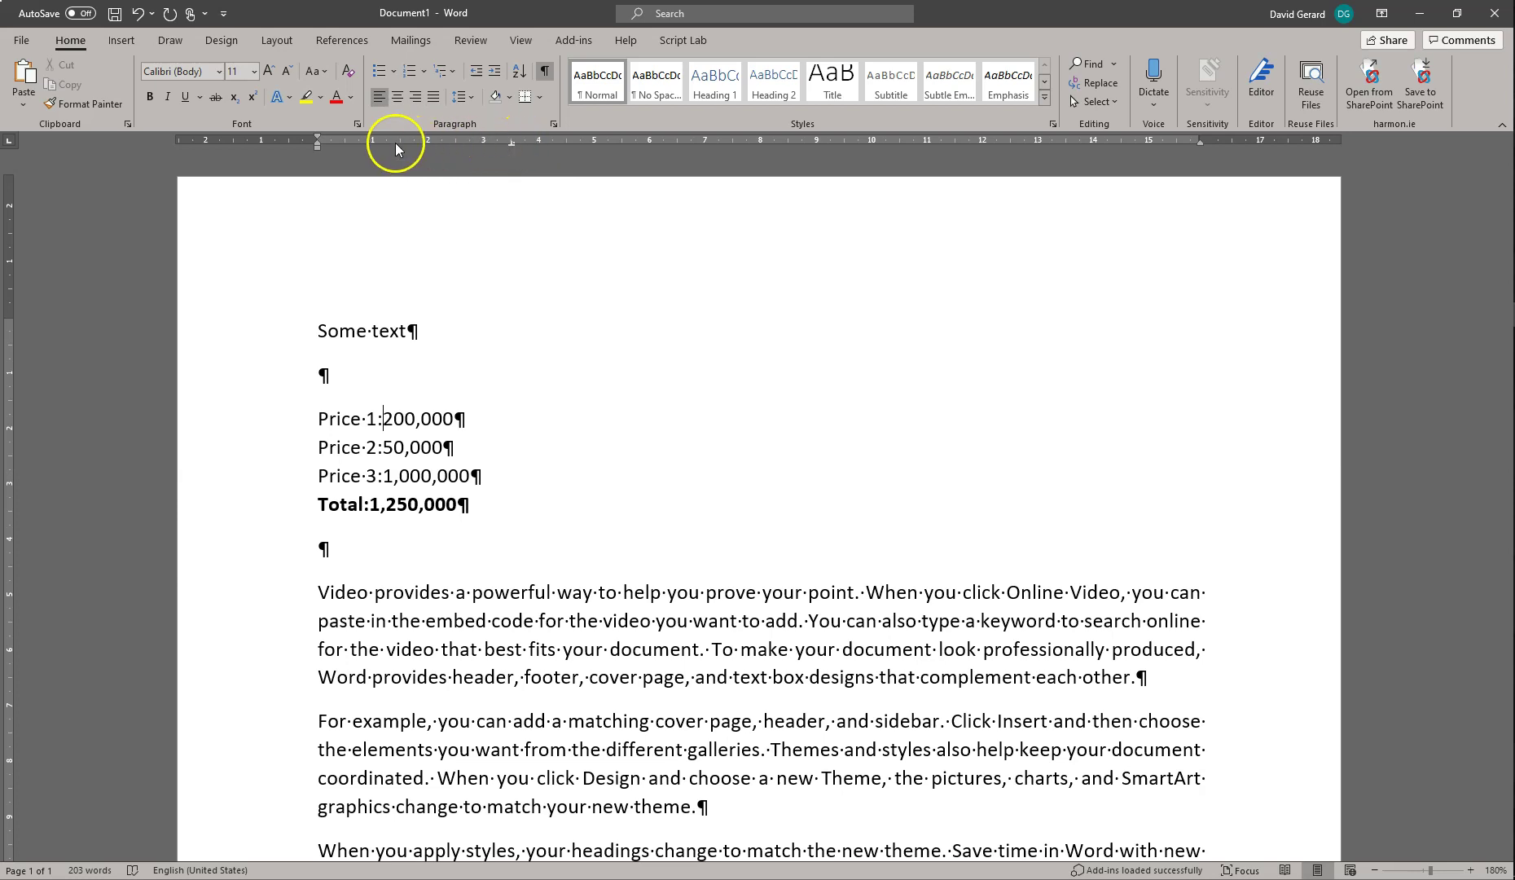
left_click(512, 146)
left_click(512, 142)
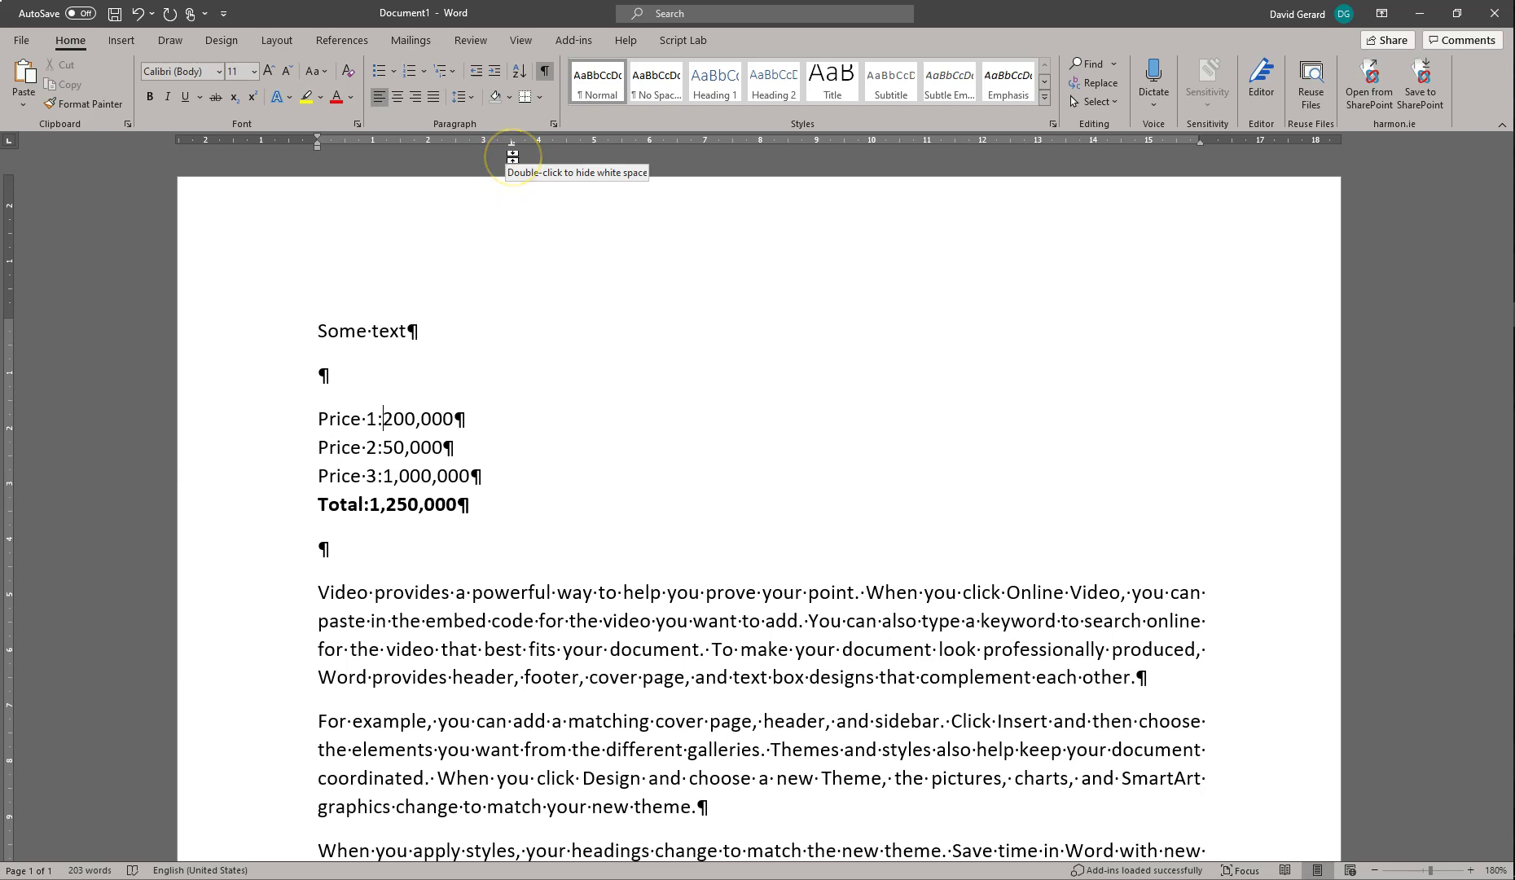
left_click(513, 144)
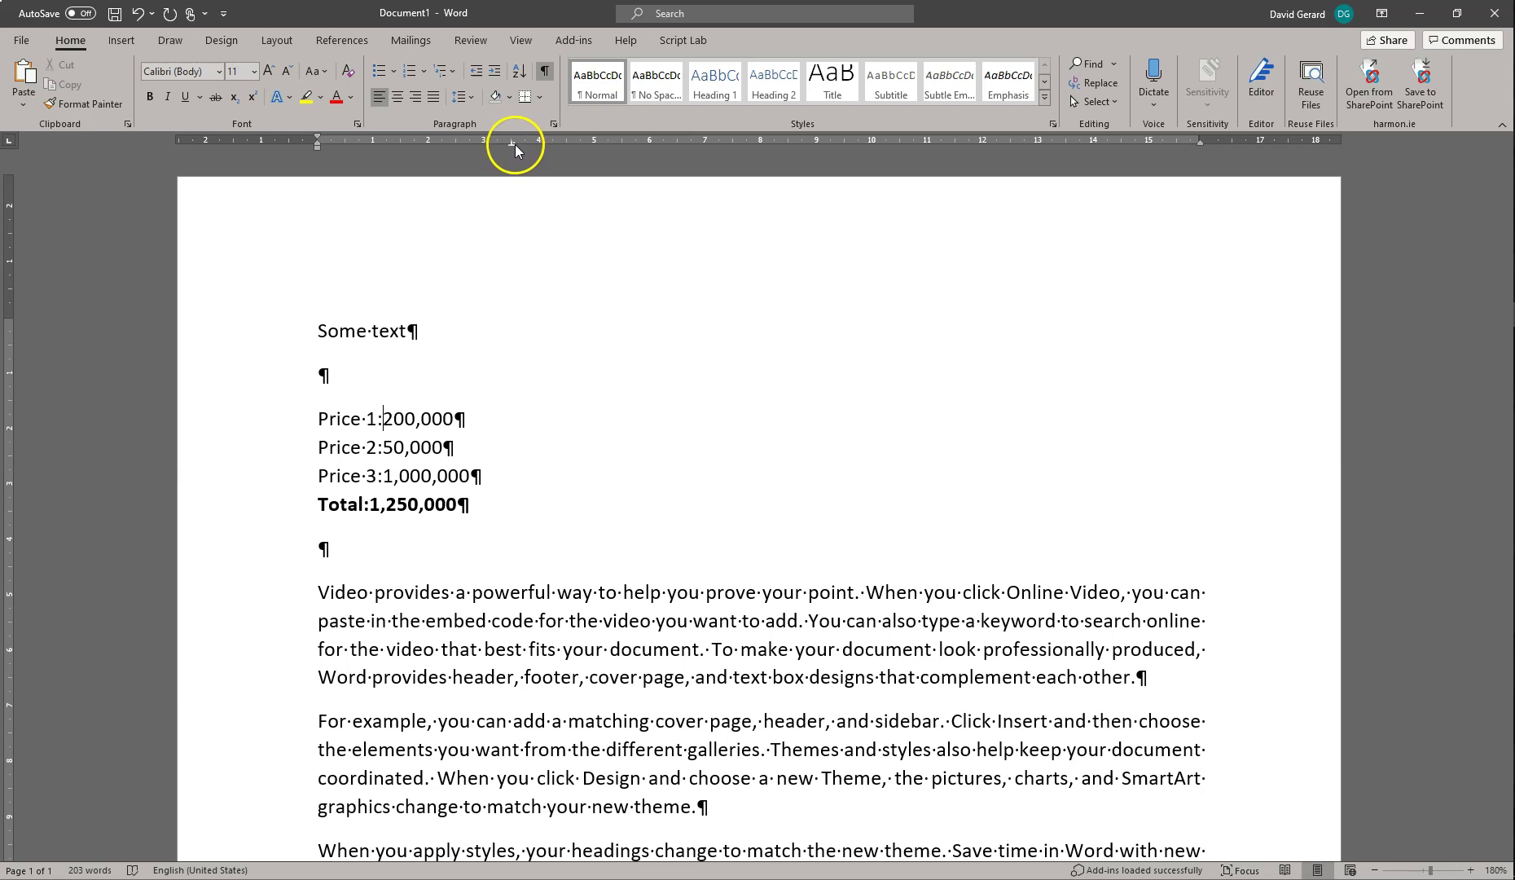
left_click(505, 210)
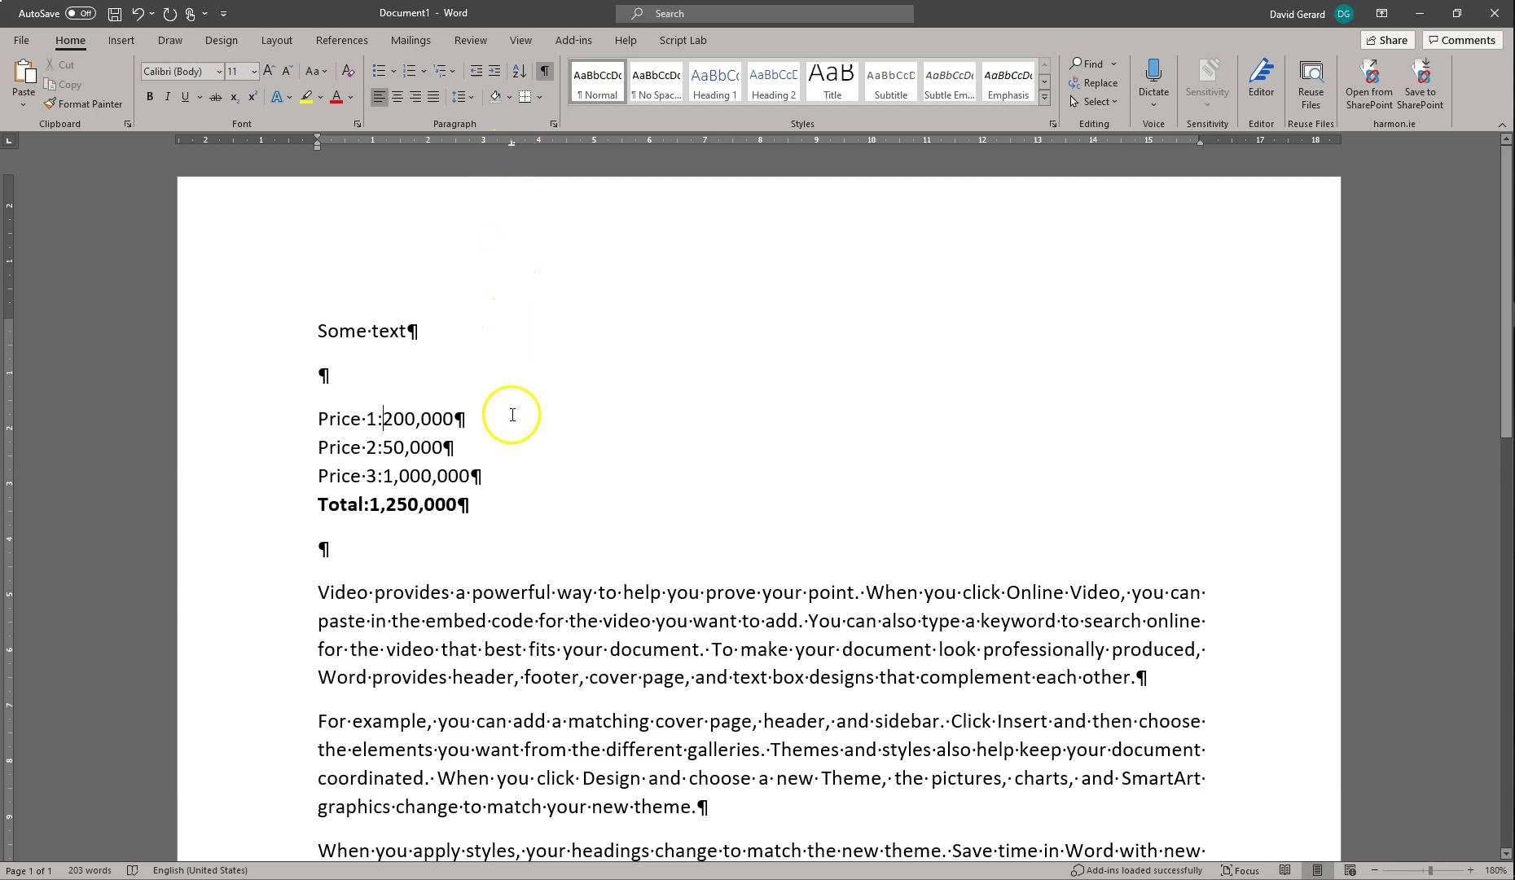
key("Tab")
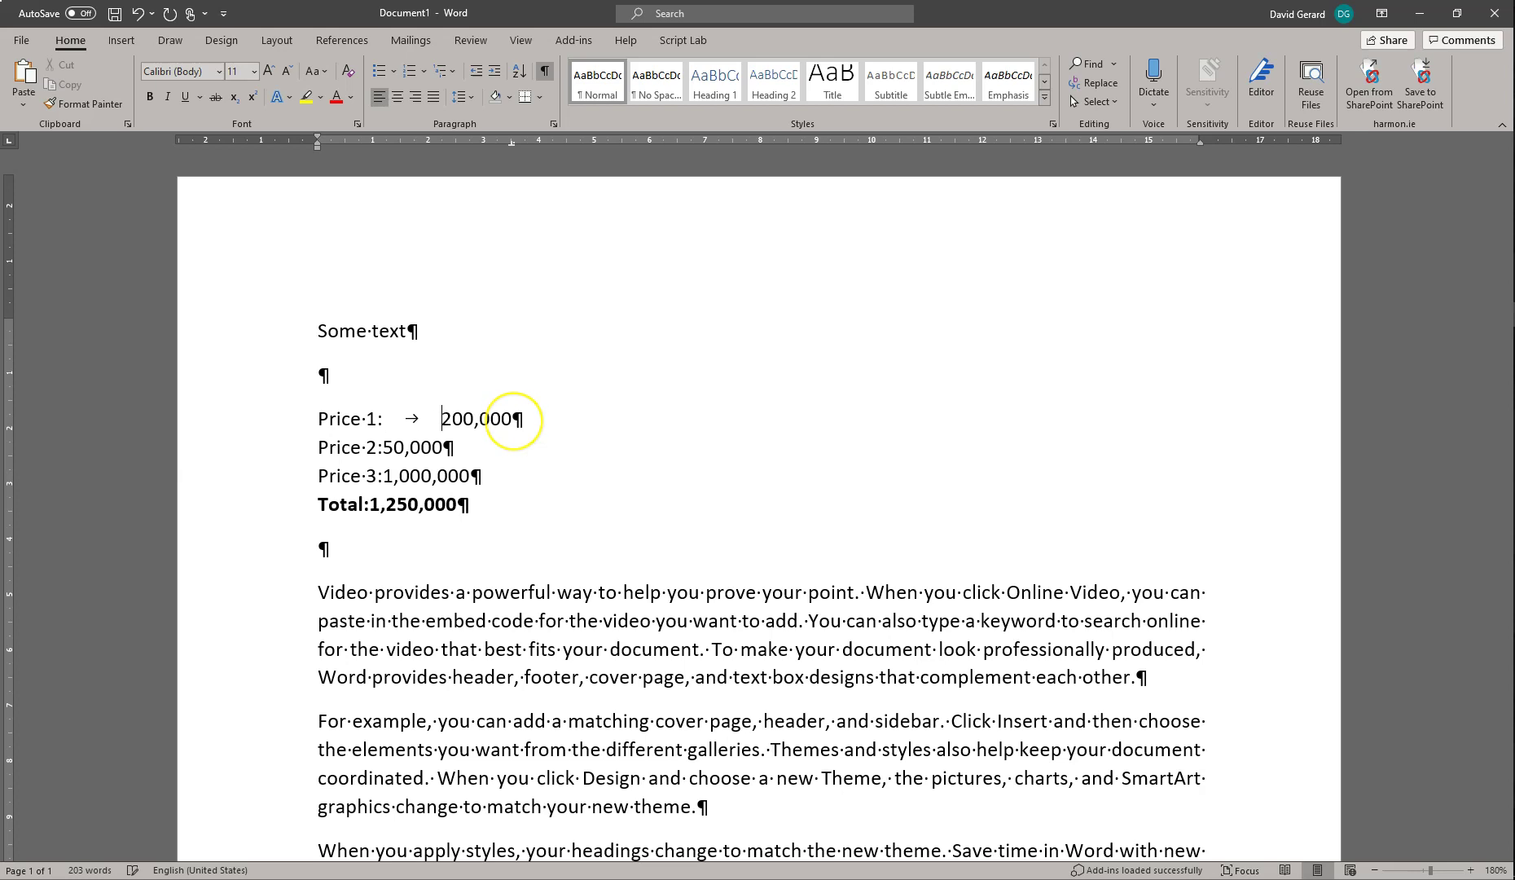
- Insert three extra tabs before the Price 1 amount and remove them again
key("Tab")
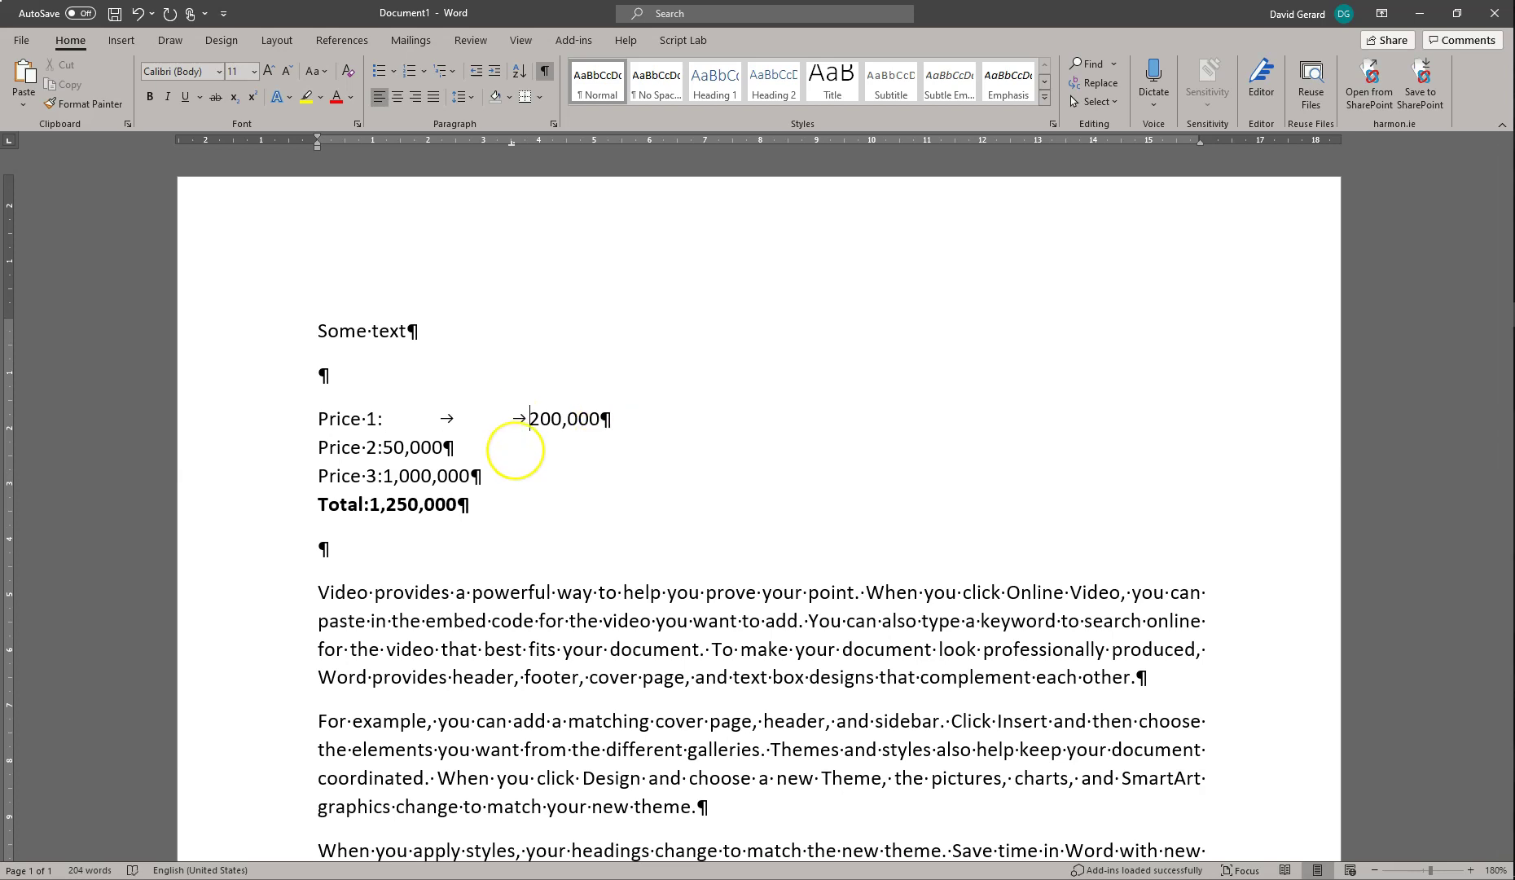
key("Tab")
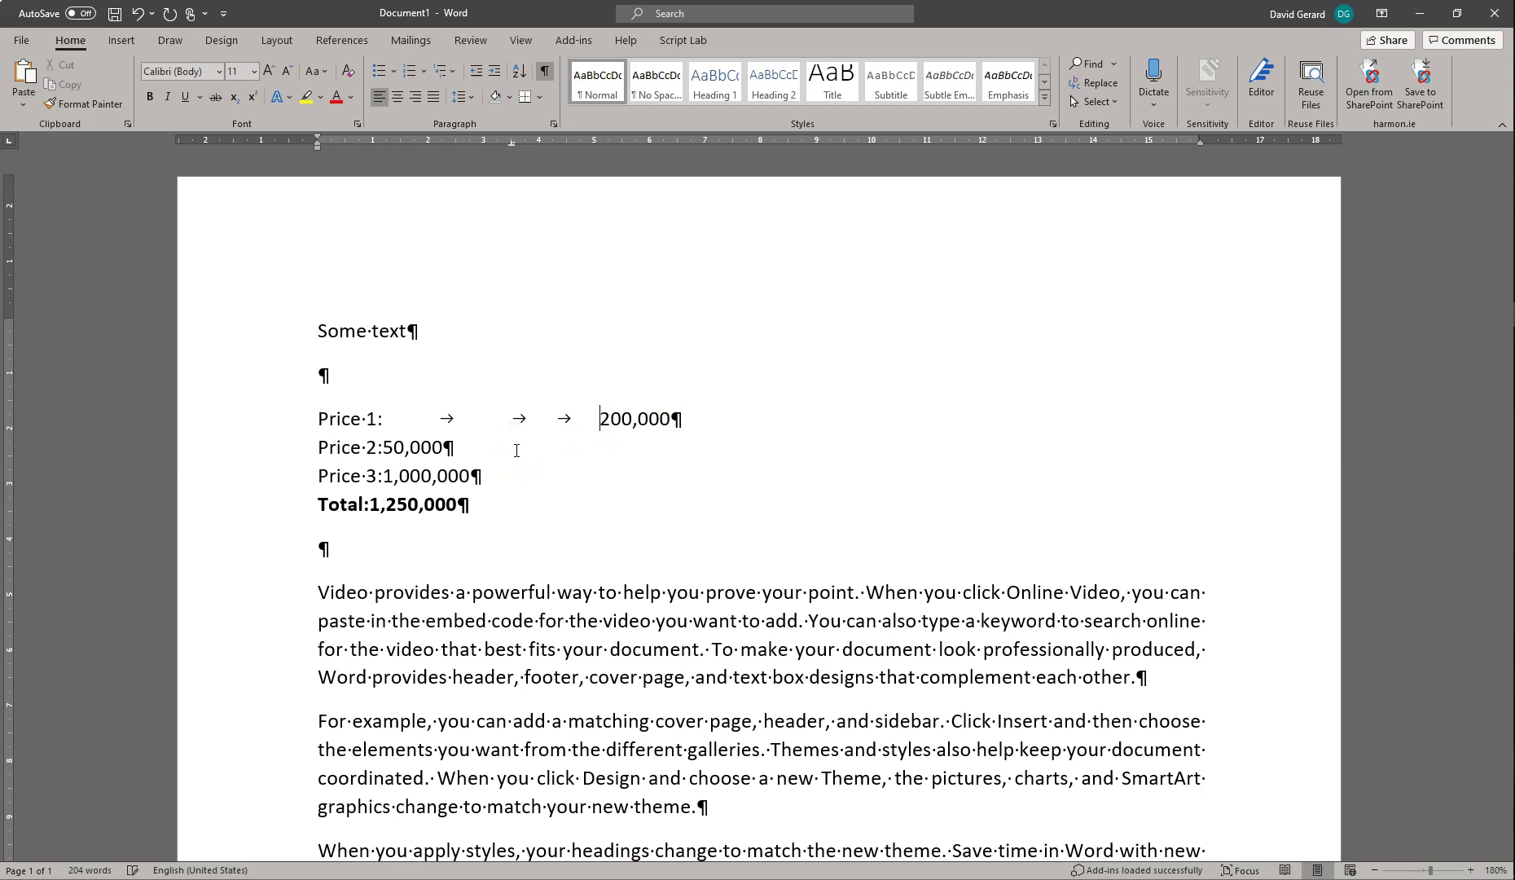
key("Tab")
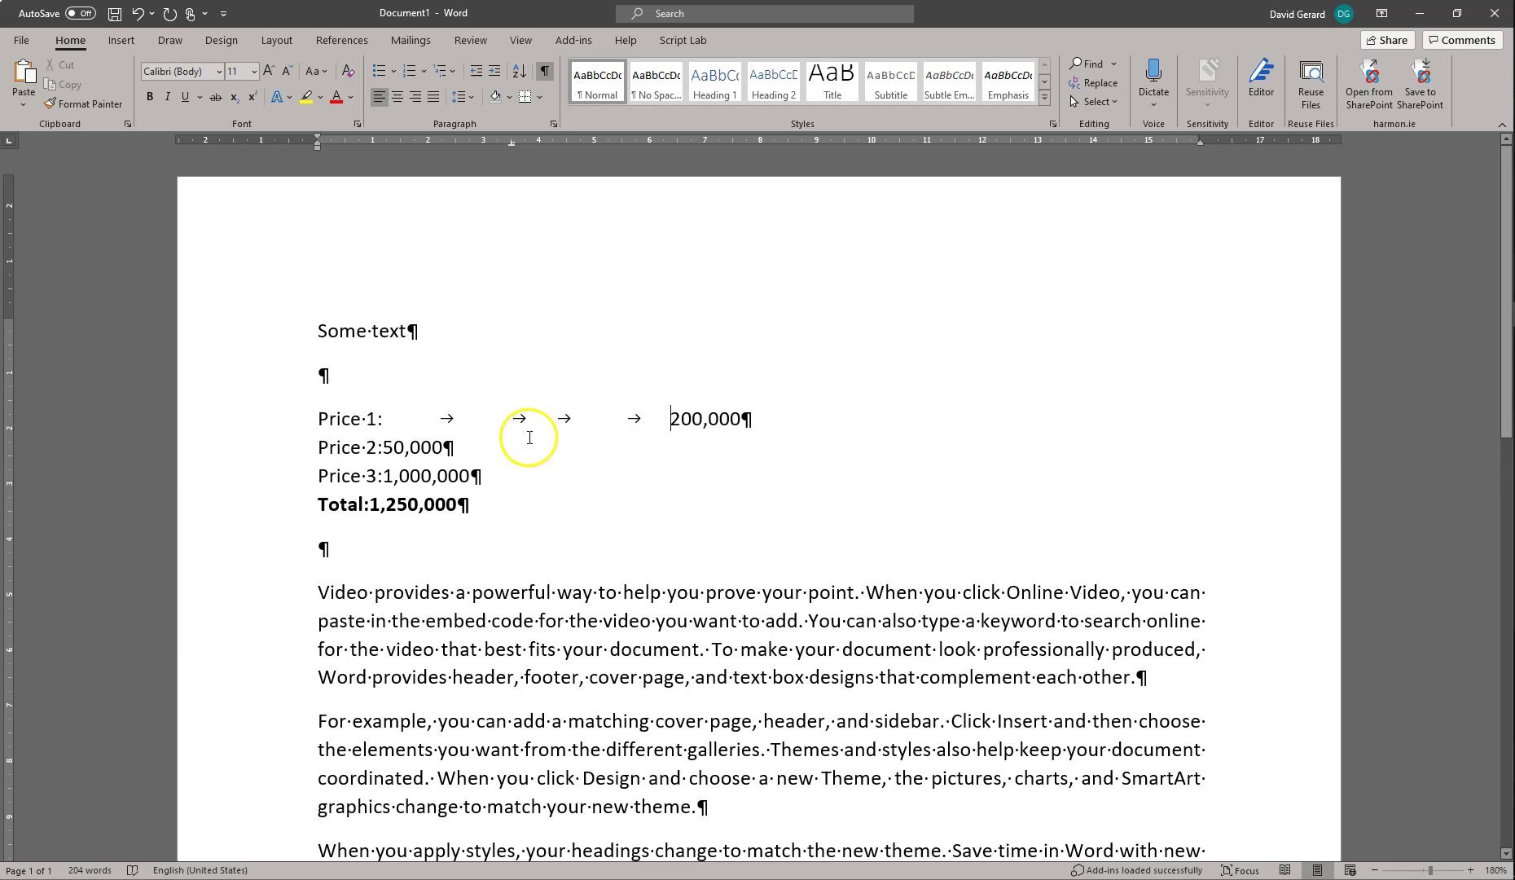
key("BackSpace")
key("BackSpace")
key("BackSpace")
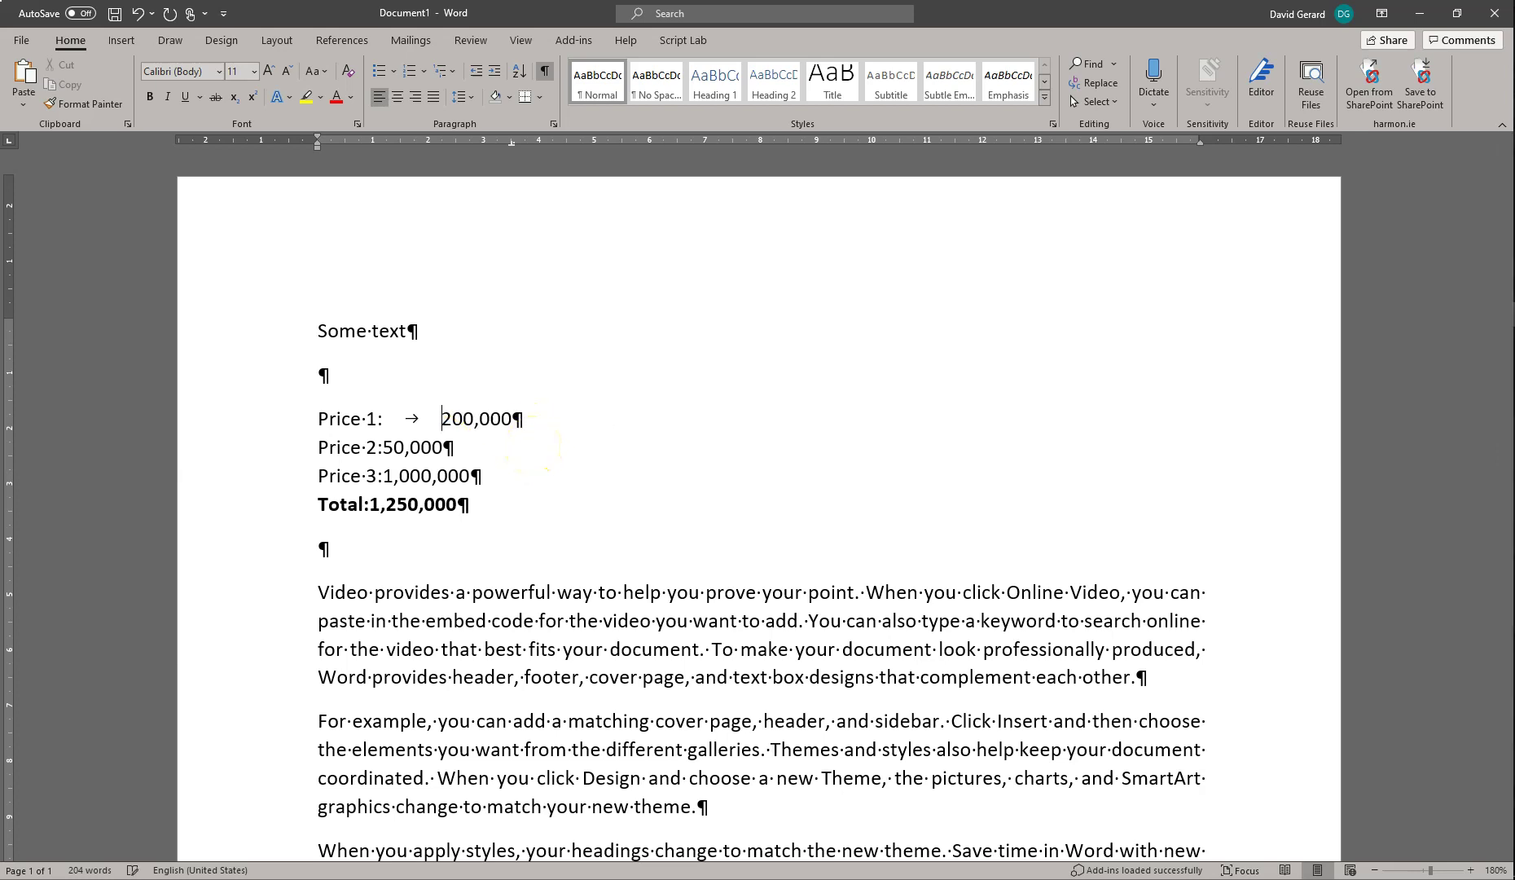
- Insert one tab between the label and the amount on the Price 2, Price 3 and Total lines
left_click(366, 448)
left_click(383, 447)
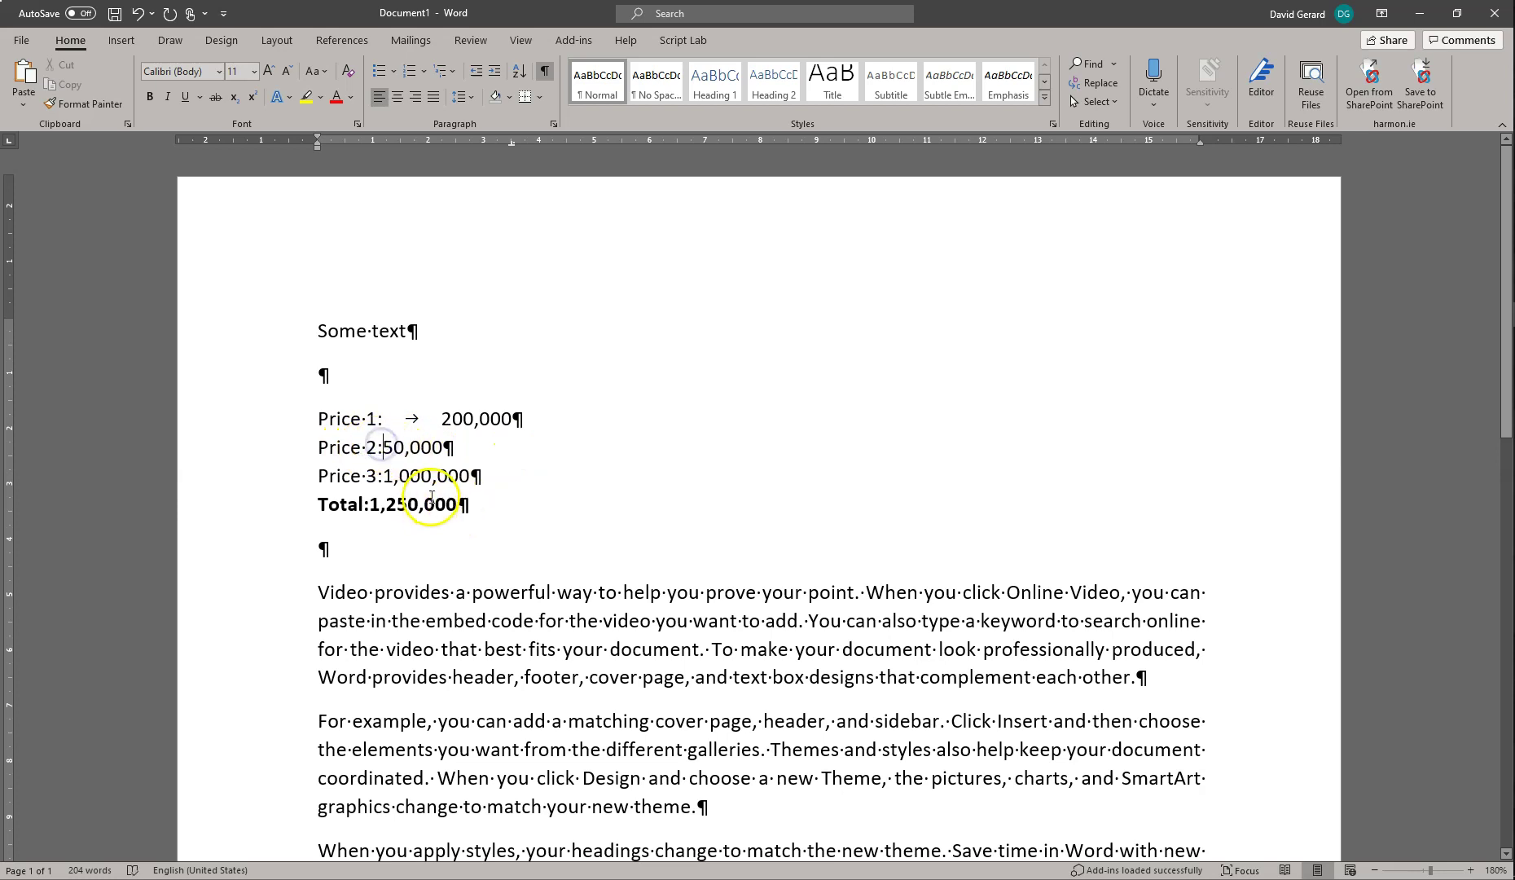
key("Tab")
left_click(383, 475)
key("Tab")
left_click(370, 504)
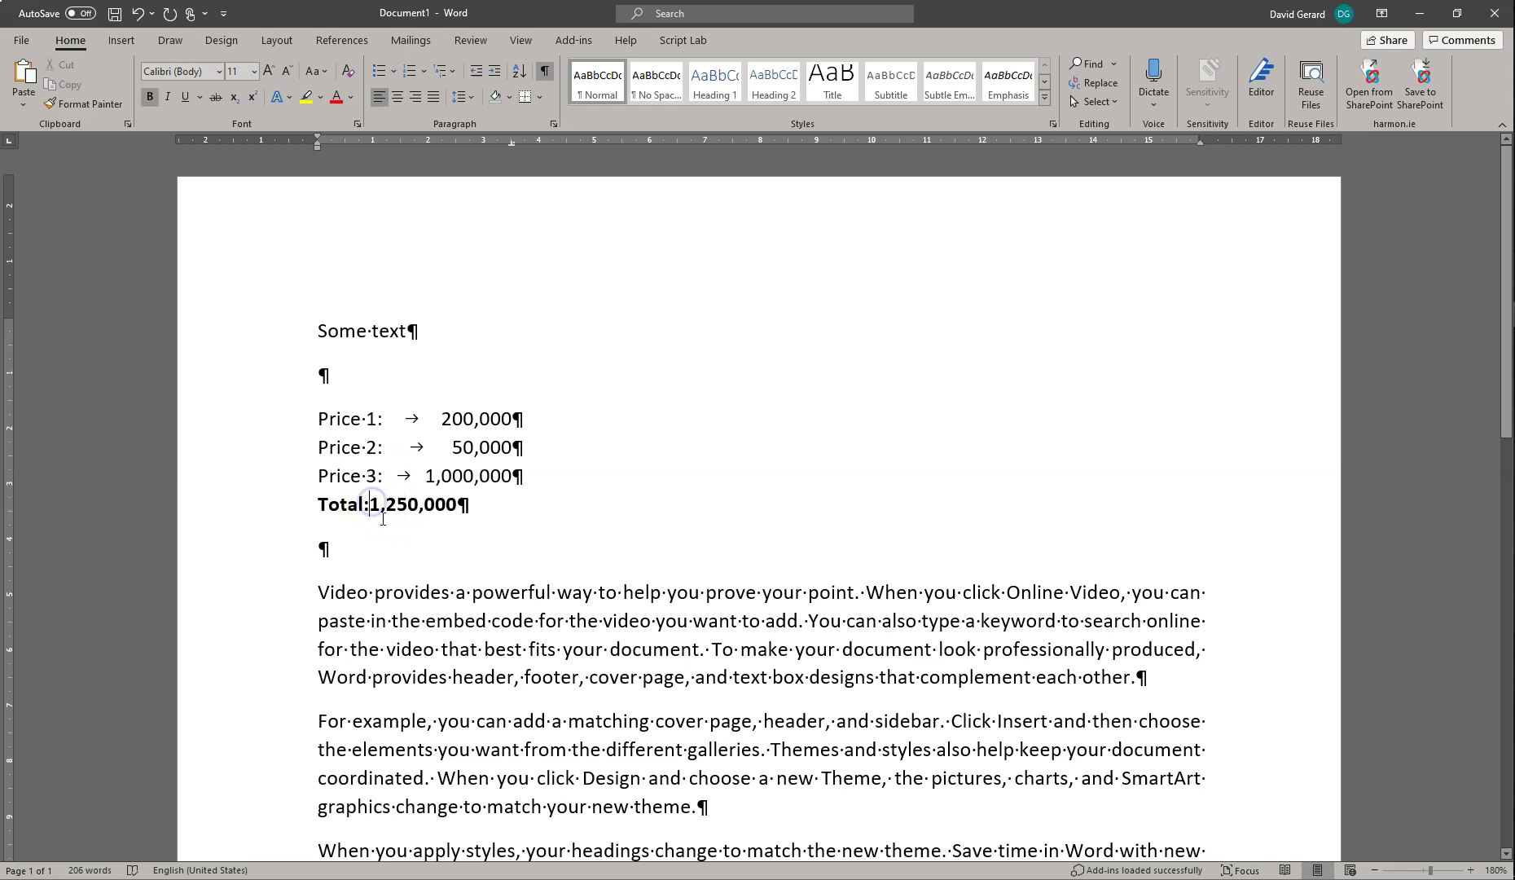
key("Tab")
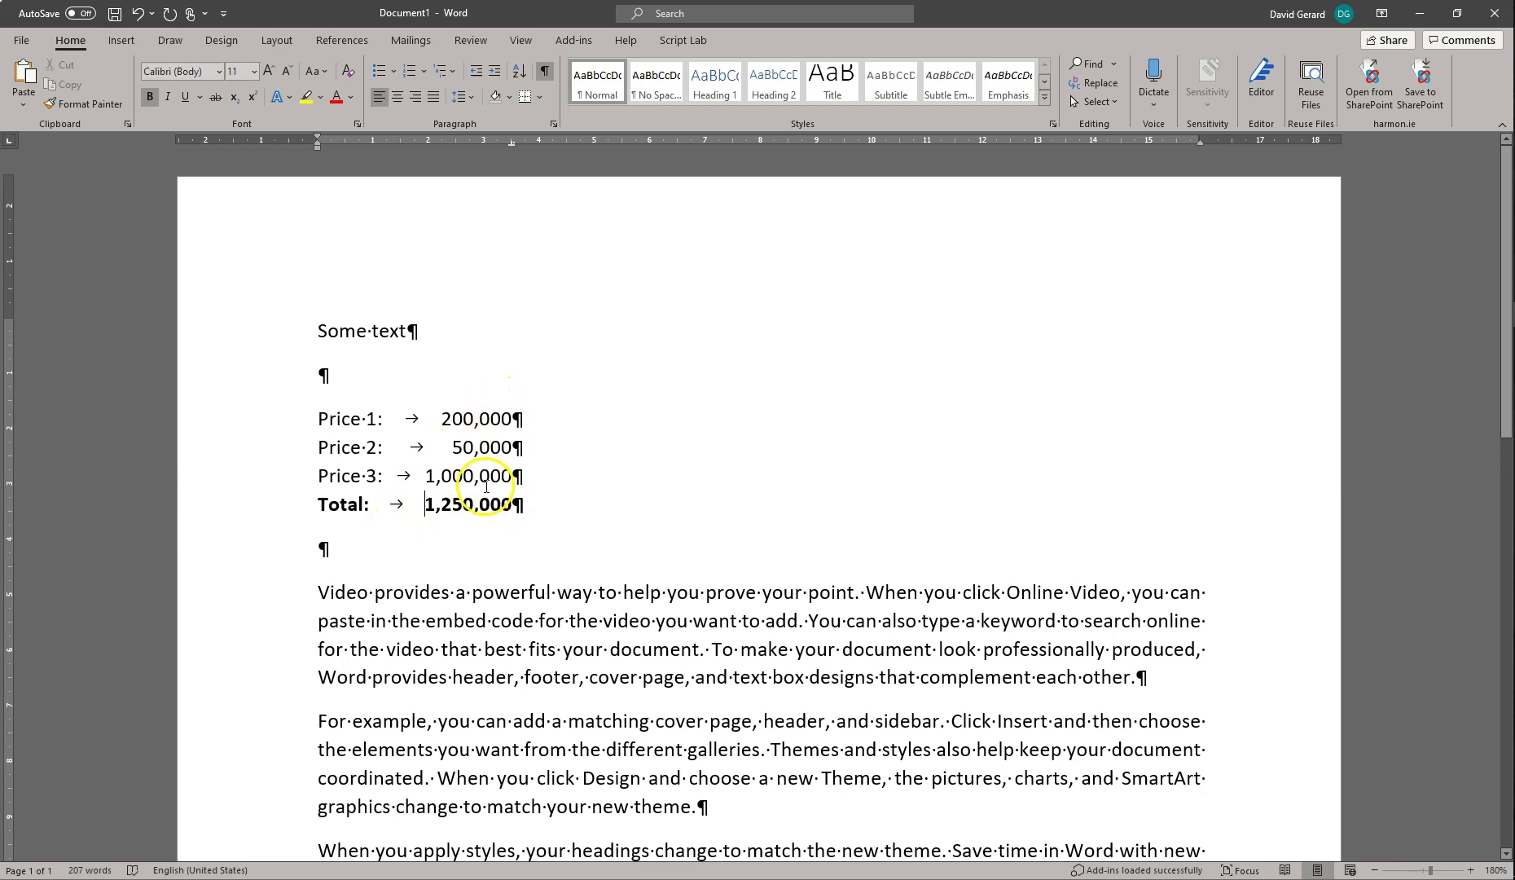
- Append .5 to the Price 1 amount, .0 to the Price 2 amount, and a decimal point to the Price 3 and Total amounts
left_click(512, 418)
type(".")
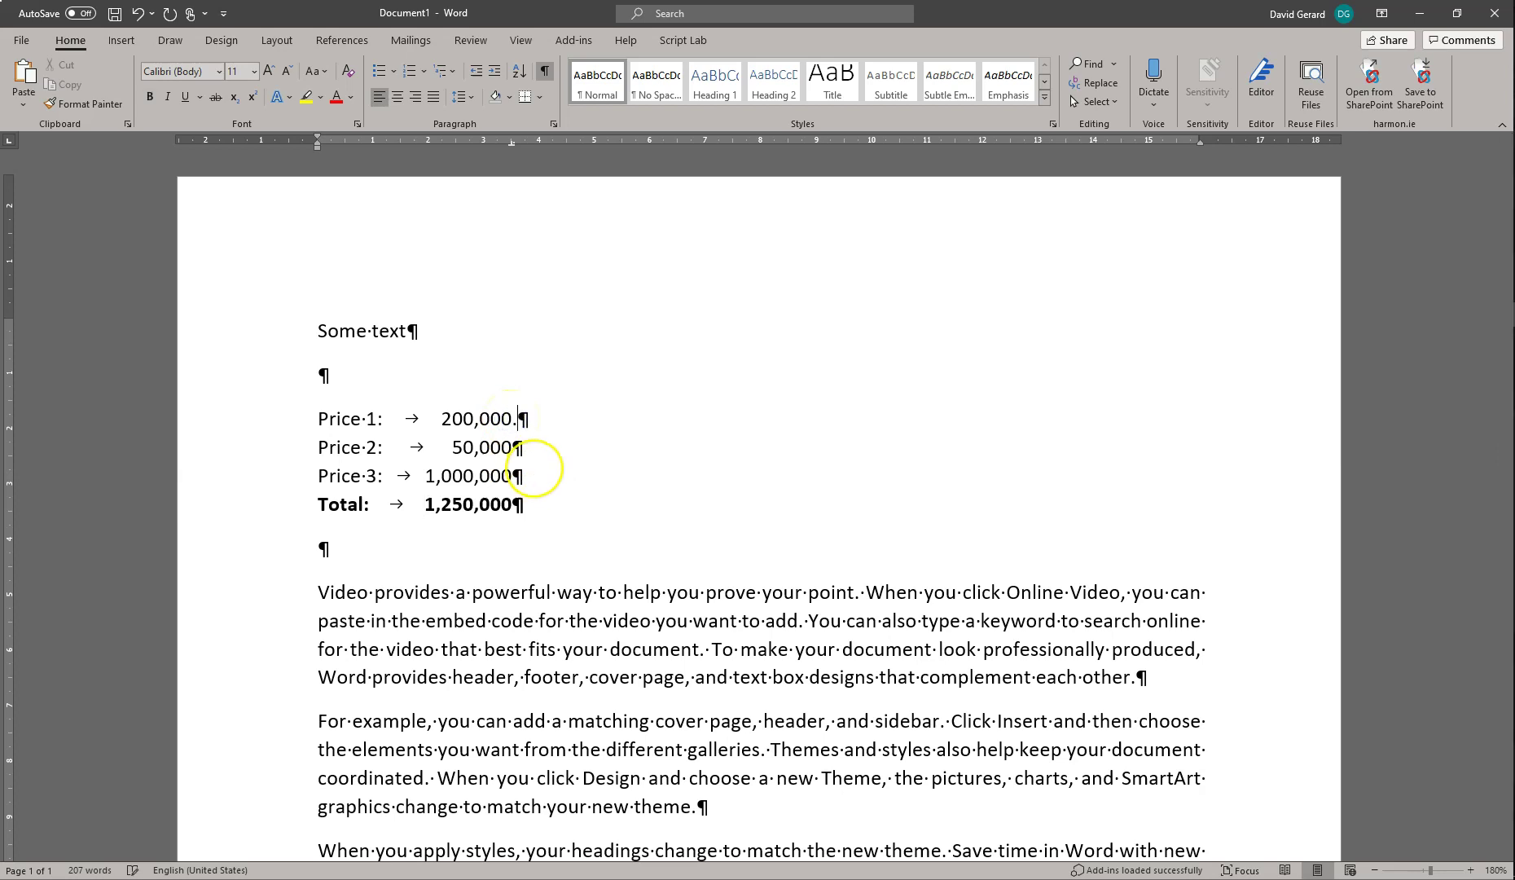
type("5")
left_click(515, 447)
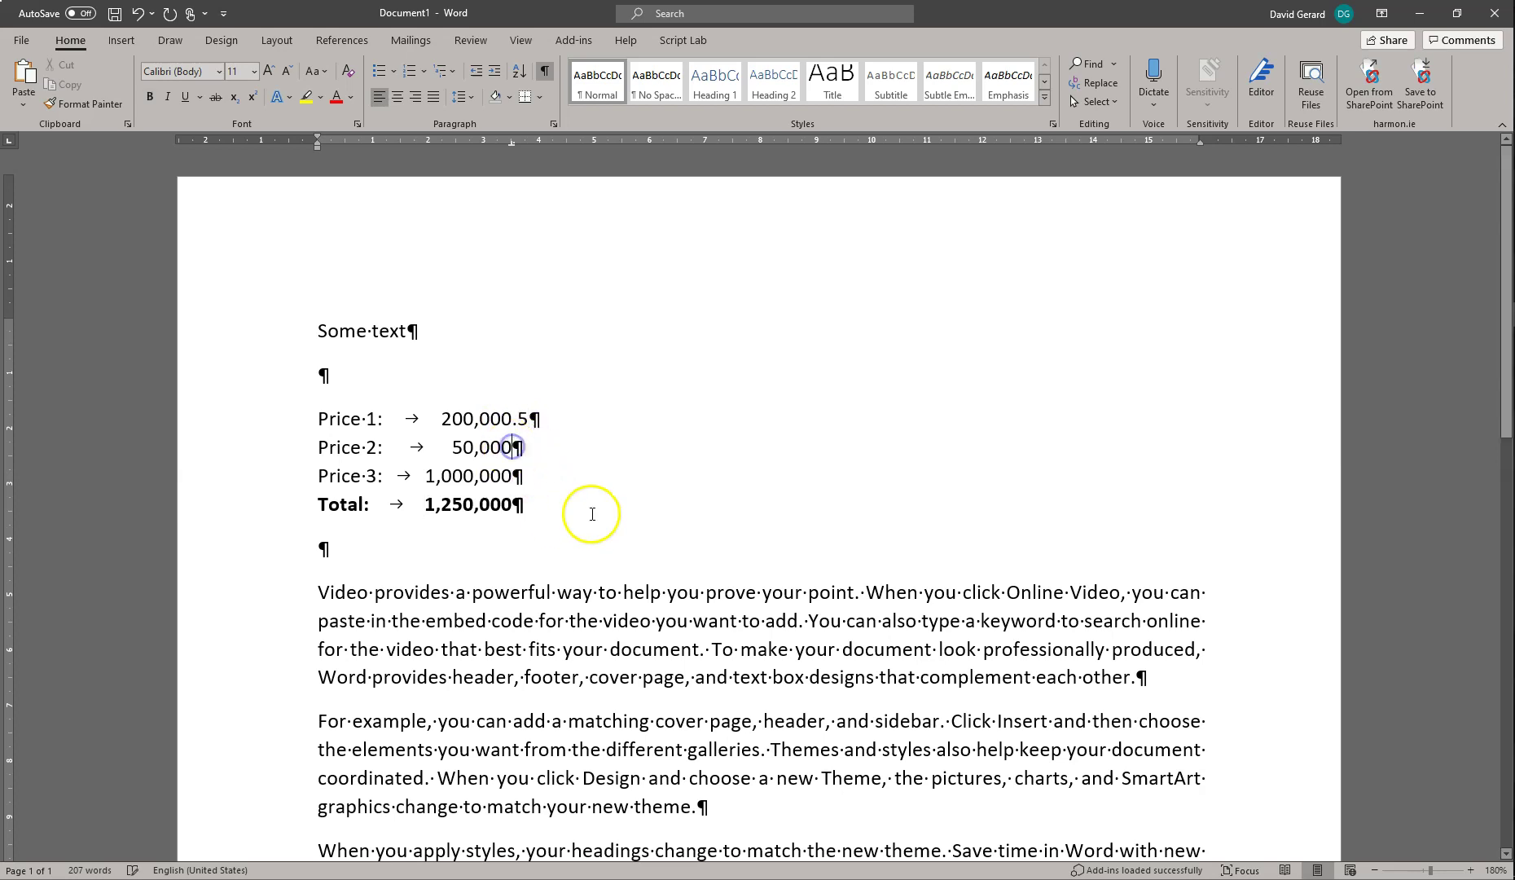
type(".0")
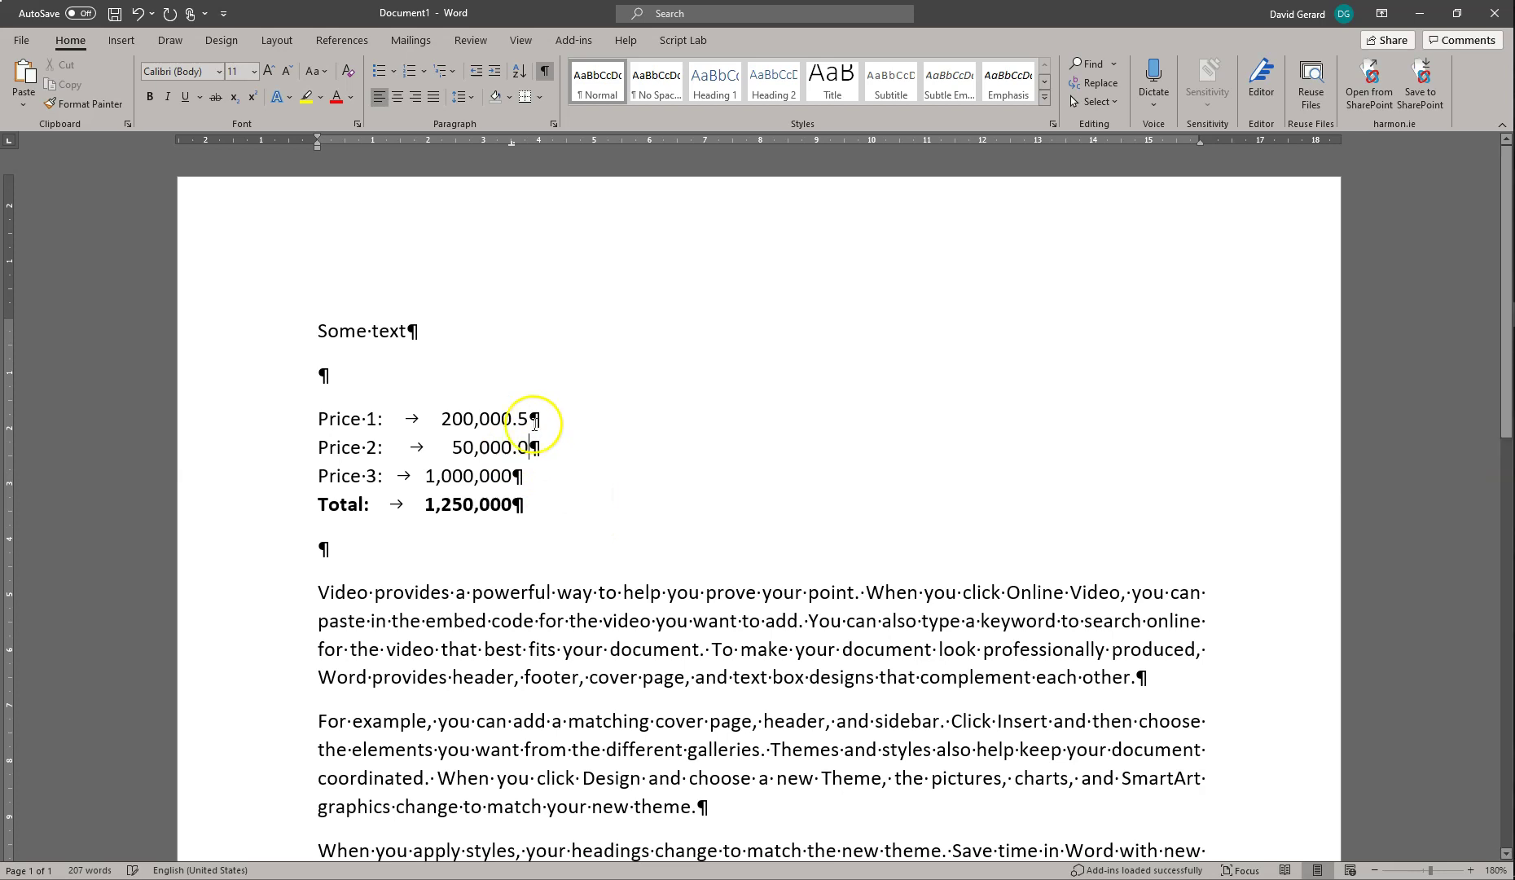
left_click(515, 475)
type(".")
left_click(526, 504)
type(".")
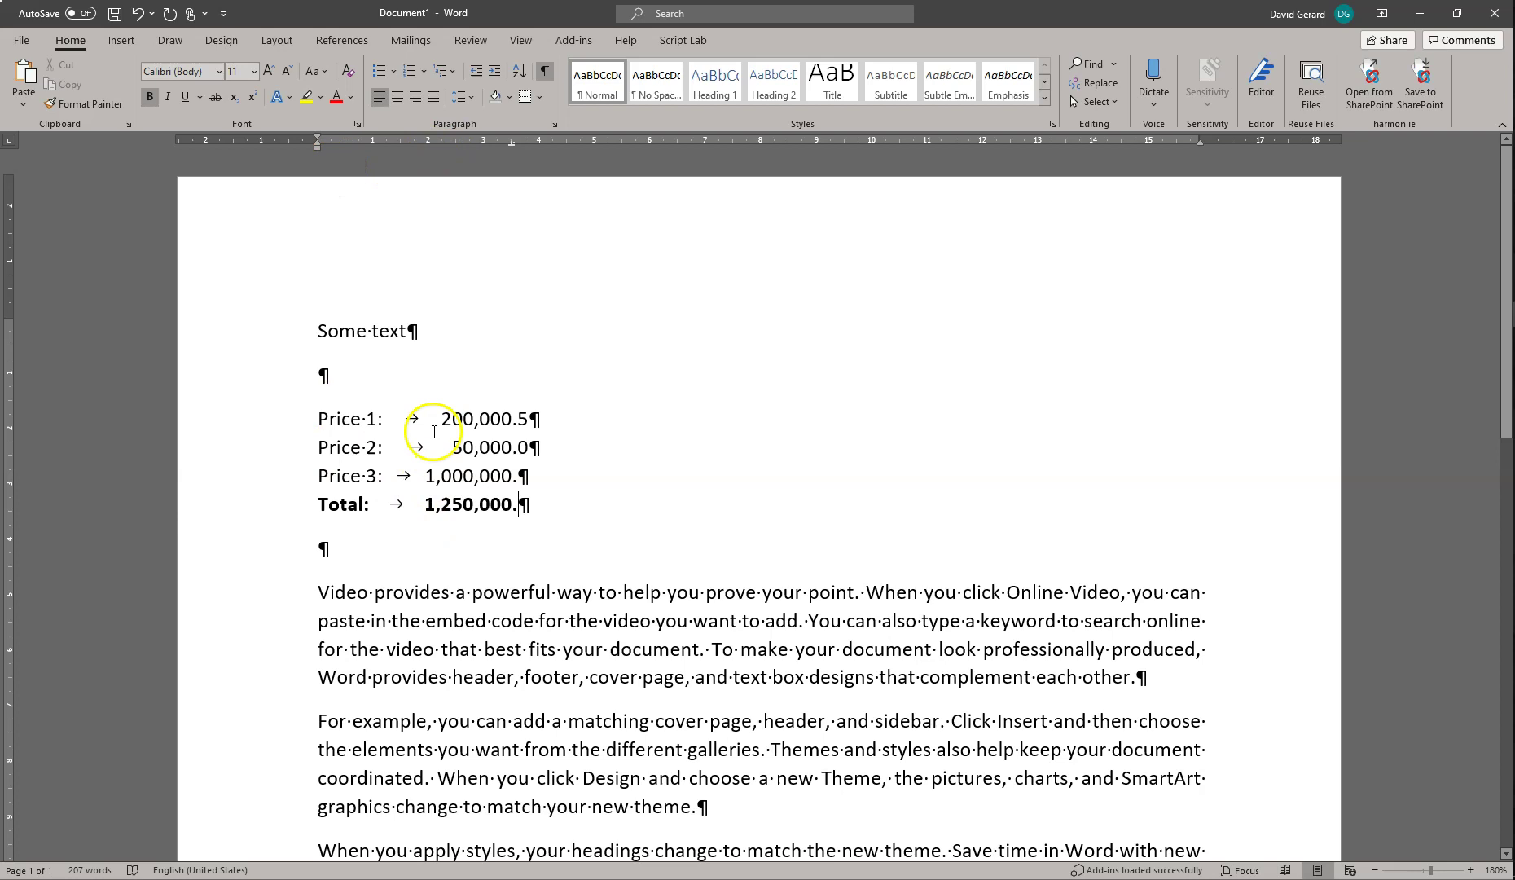
- Review the alignment of the "Some text" line and first body paragraph, and select from the Price 1 amount through the Total line
scroll(448, 510, "down", 3)
scroll(447, 510, "up", 3)
left_click(318, 329)
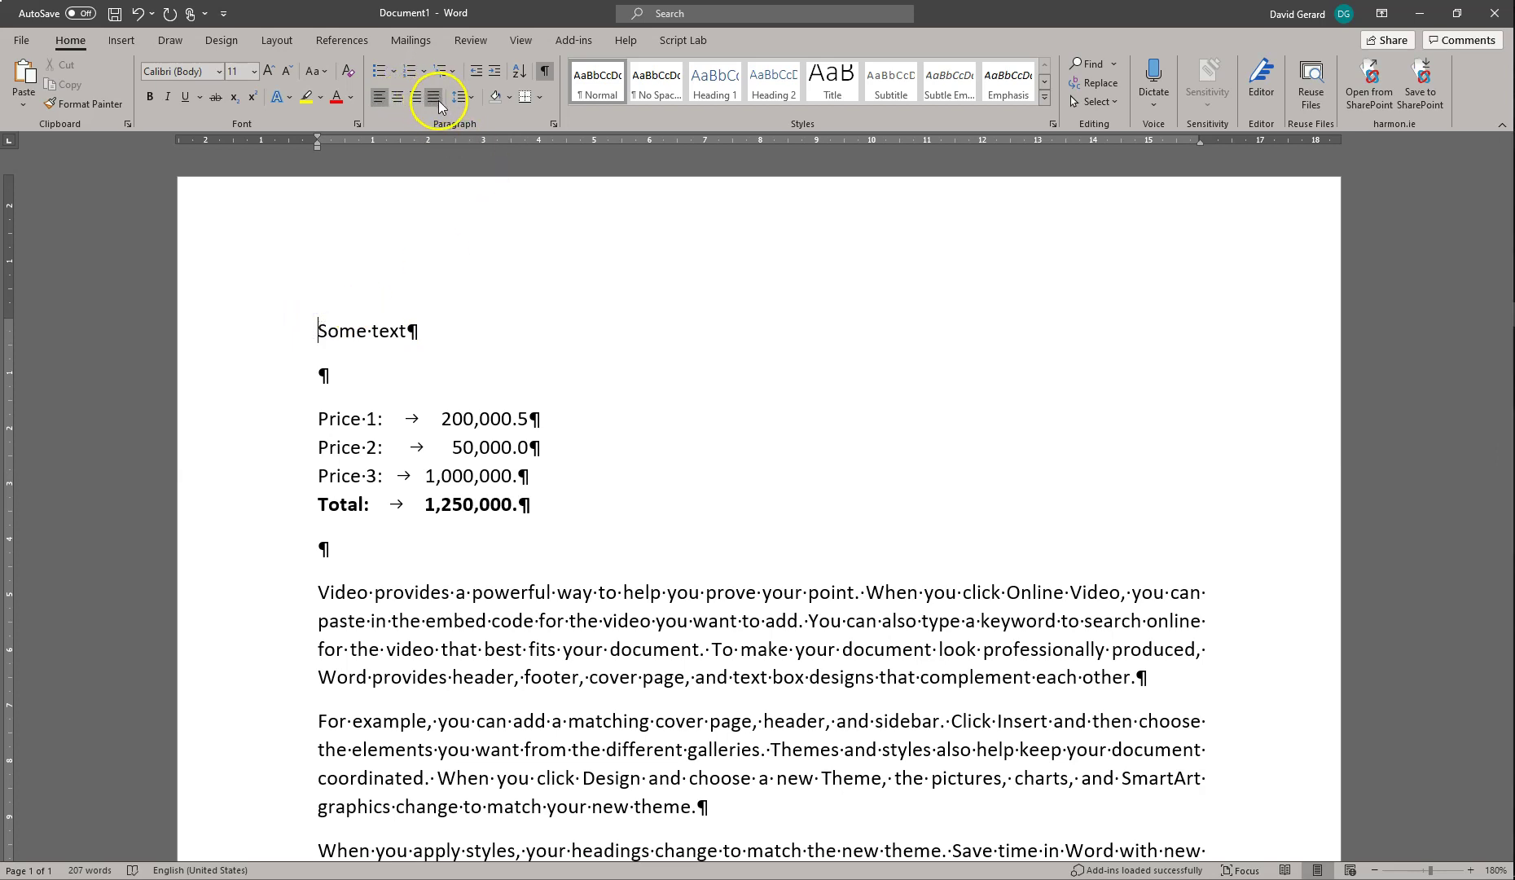
left_click(573, 593)
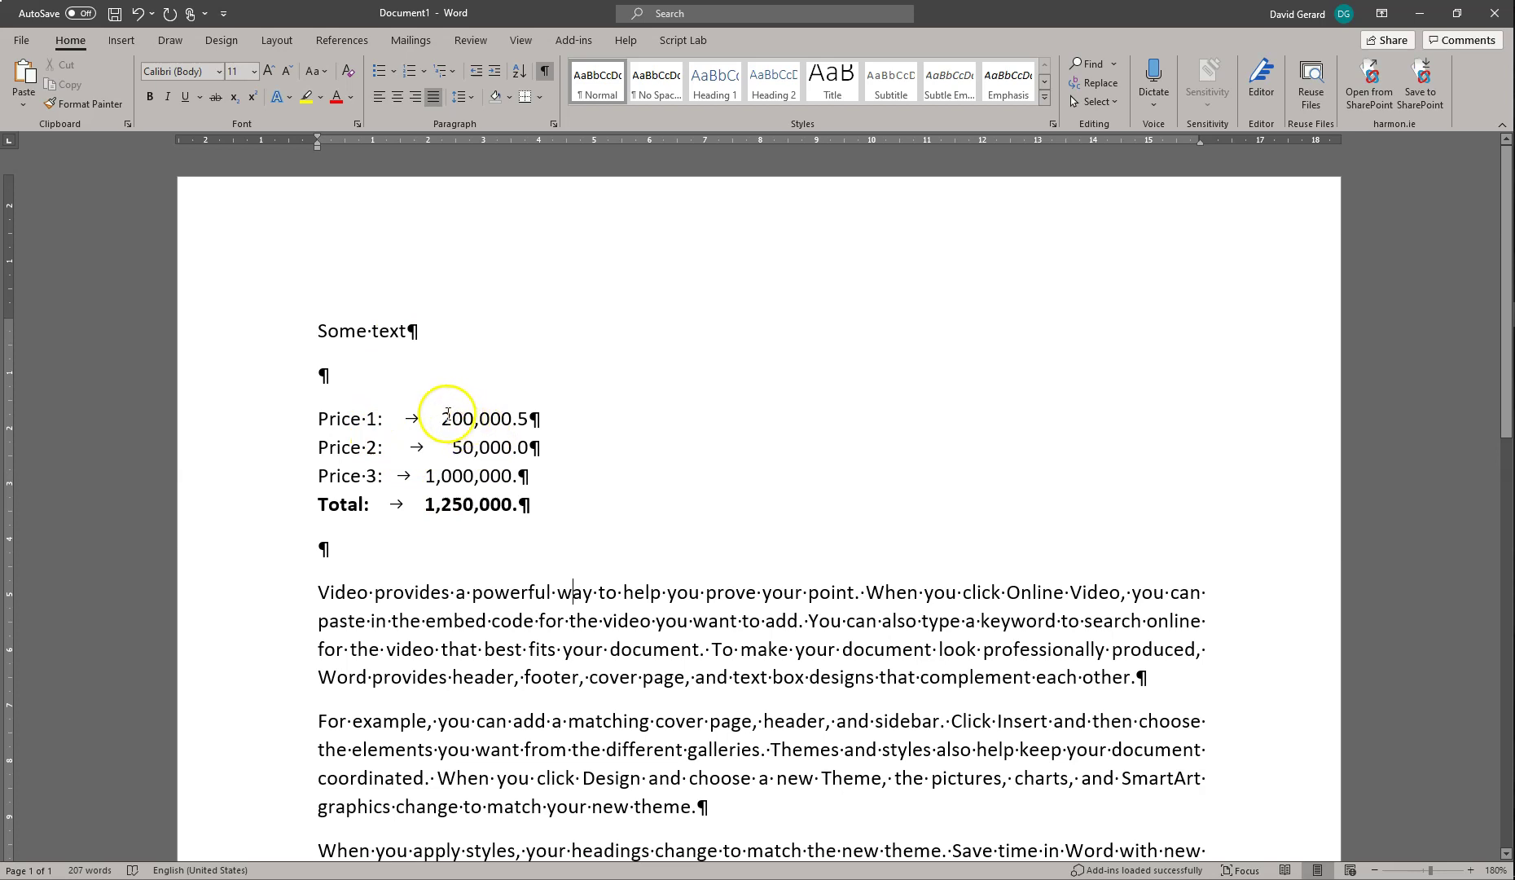
left_click_drag(442, 418, 521, 500)
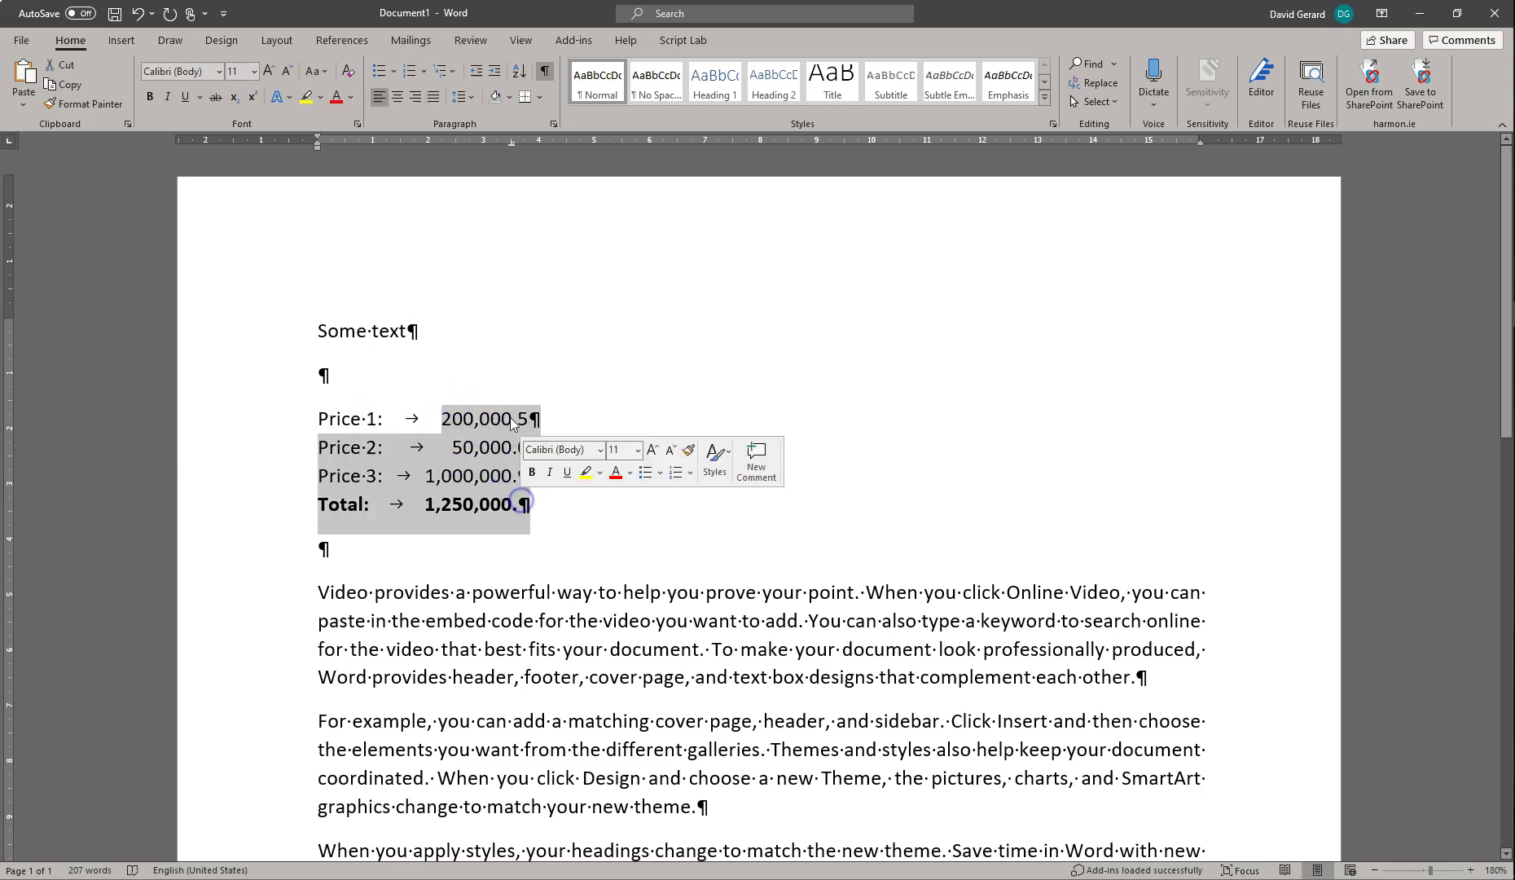